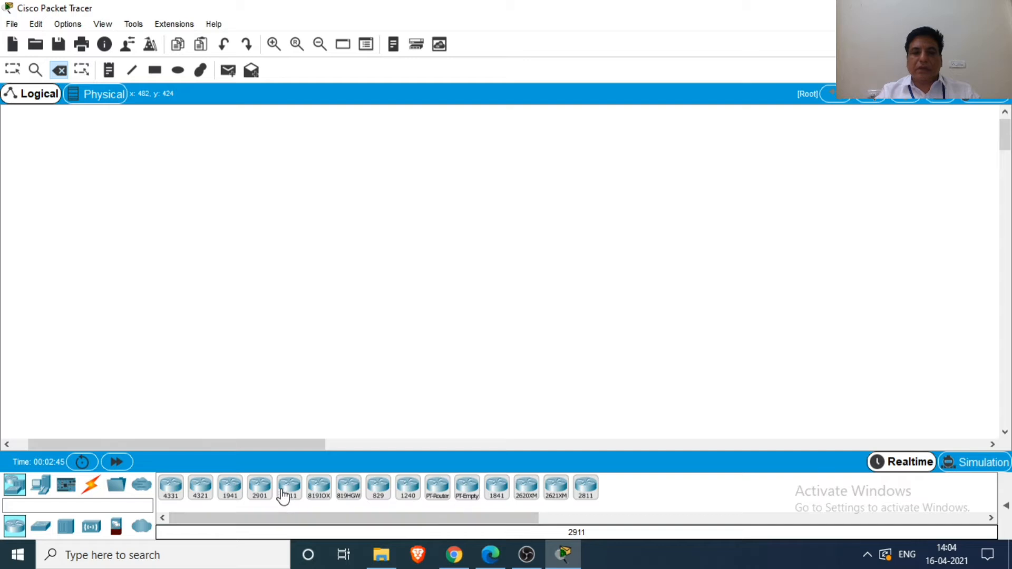
- Place four 2911 routers in a roughly horizontal row across the workspace
{"action": "left_click_drag", "start_coordinate": [288, 487], "coordinate": [235, 279]}
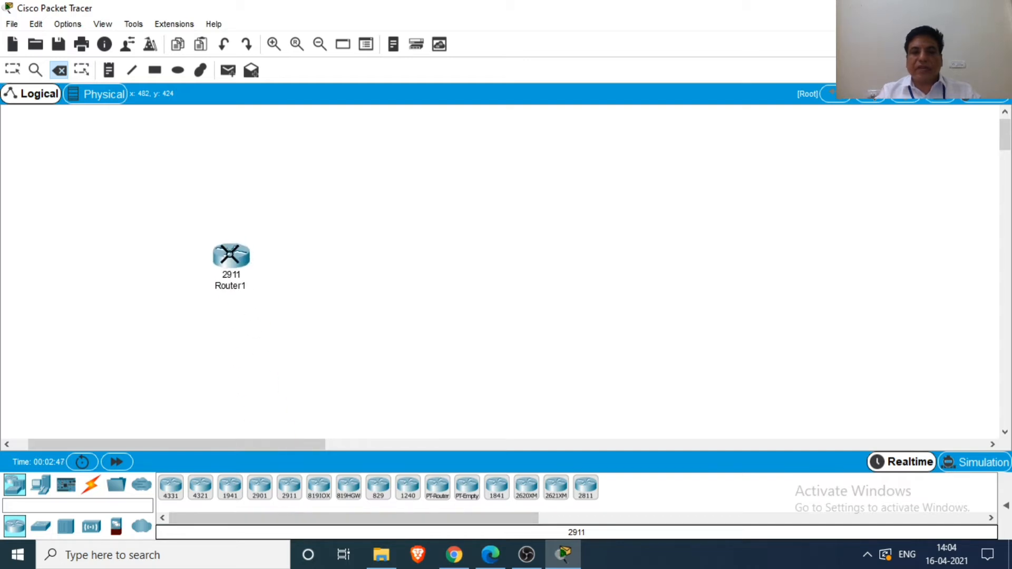
{"action": "left_click_drag", "start_coordinate": [289, 487], "coordinate": [399, 273]}
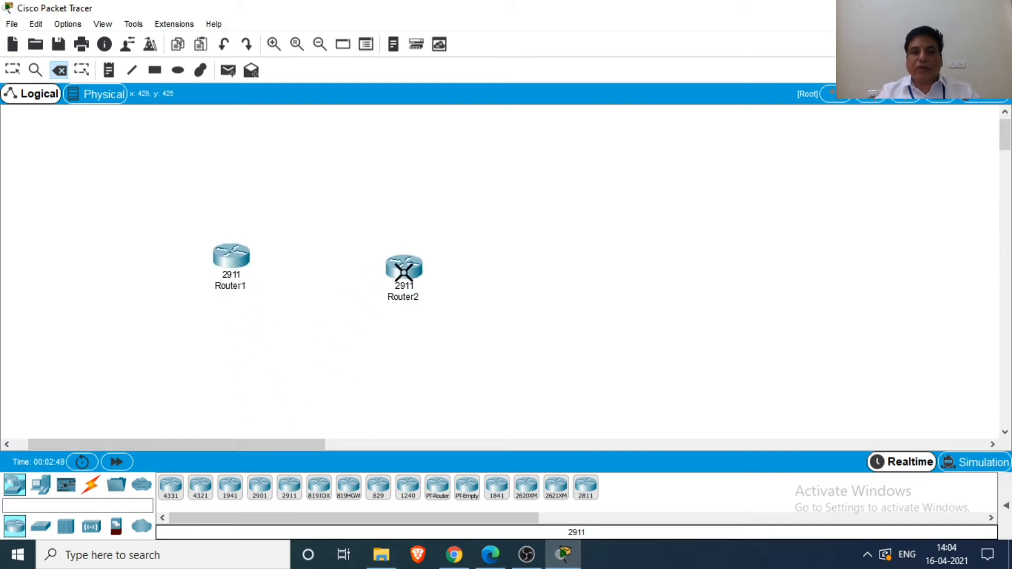
{"action": "left_click_drag", "start_coordinate": [288, 489], "coordinate": [593, 272]}
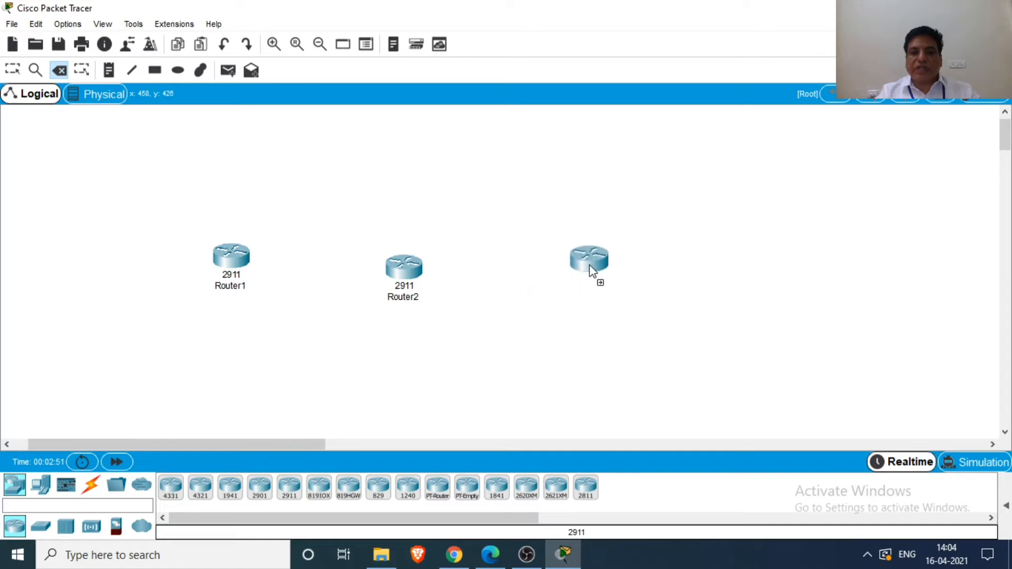
{"action": "left_click_drag", "start_coordinate": [289, 488], "coordinate": [784, 275]}
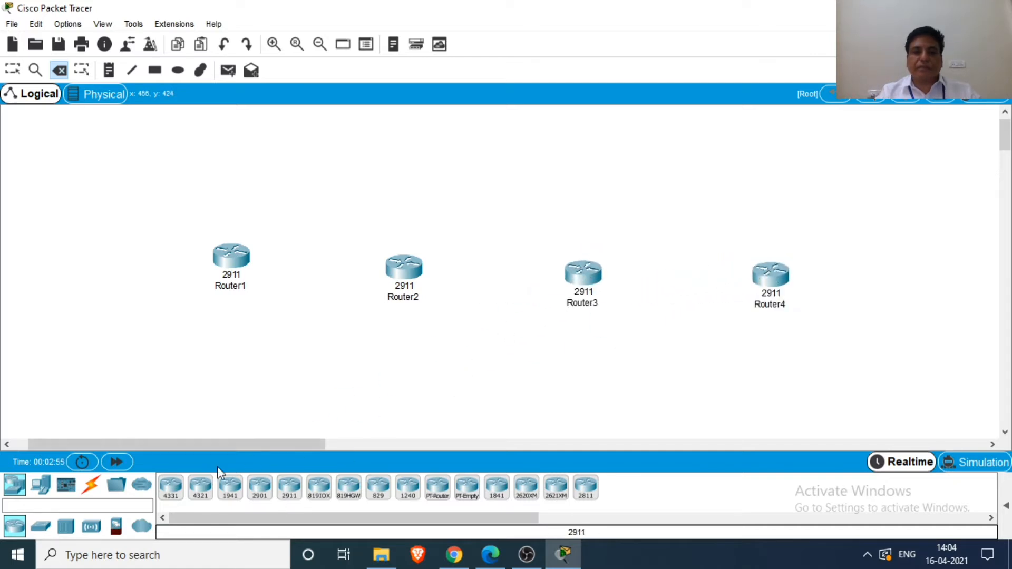
- Place two PCs in the workspace, one below Router1 and one below Router4
{"action": "left_click", "coordinate": [38, 489]}
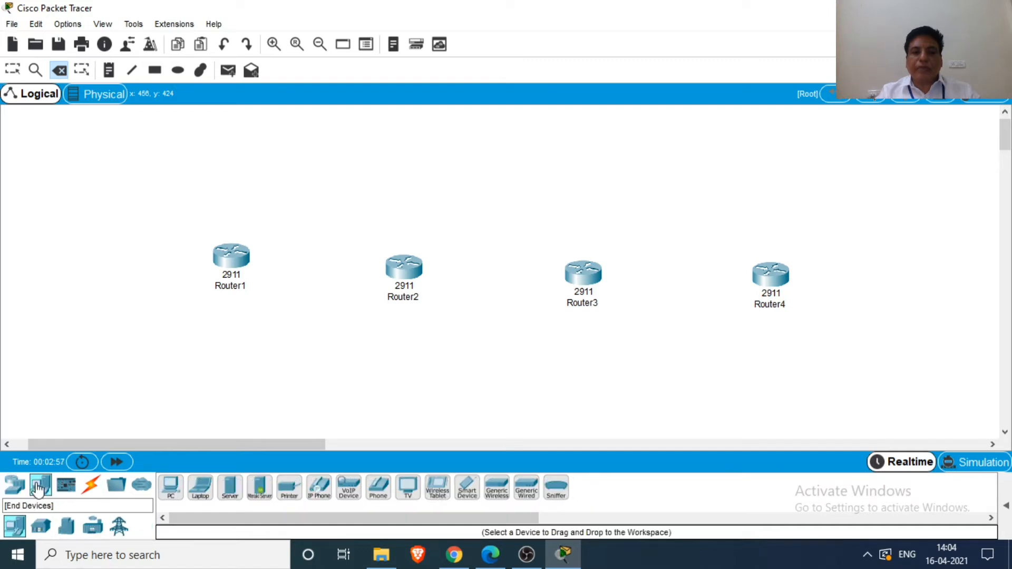
{"action": "left_click_drag", "start_coordinate": [168, 490], "coordinate": [194, 373]}
{"action": "left_click_drag", "start_coordinate": [177, 489], "coordinate": [788, 396]}
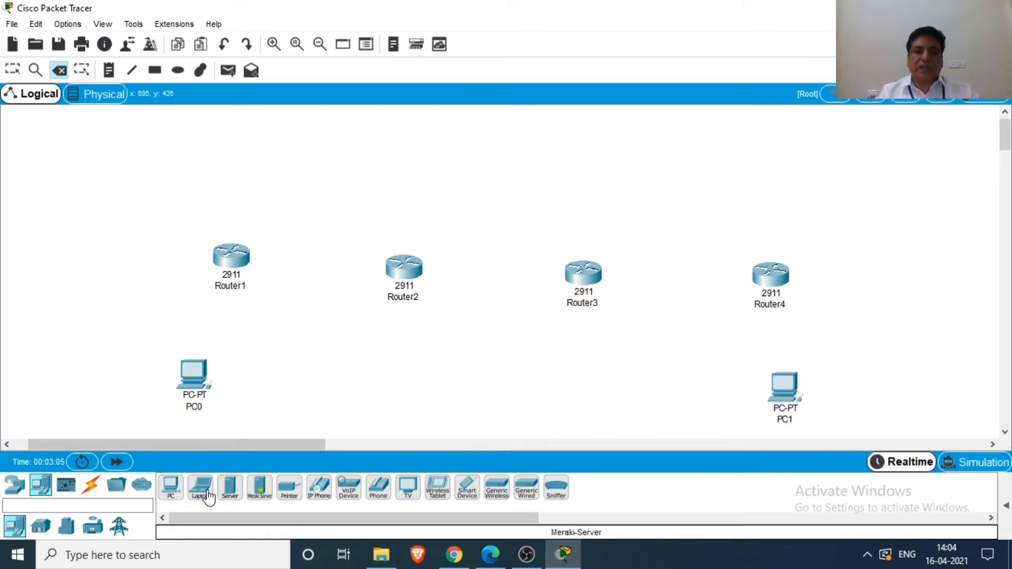
- Connect PC0's FastEthernet0 to Router1's GigabitEthernet0/0 with a copper straight-through cable
{"action": "left_click", "coordinate": [91, 486]}
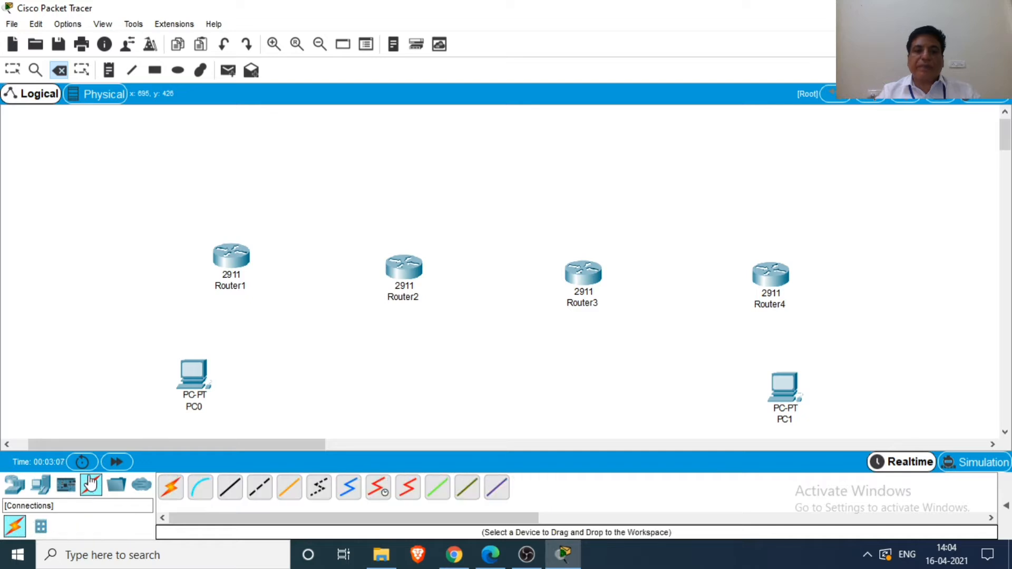
{"action": "left_click", "coordinate": [231, 489]}
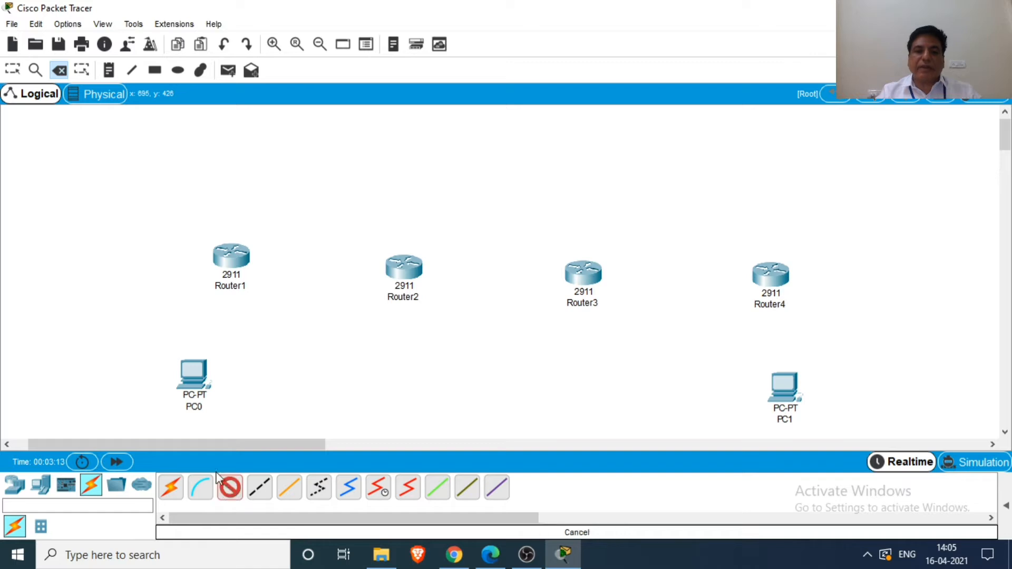
{"action": "left_click", "coordinate": [195, 374]}
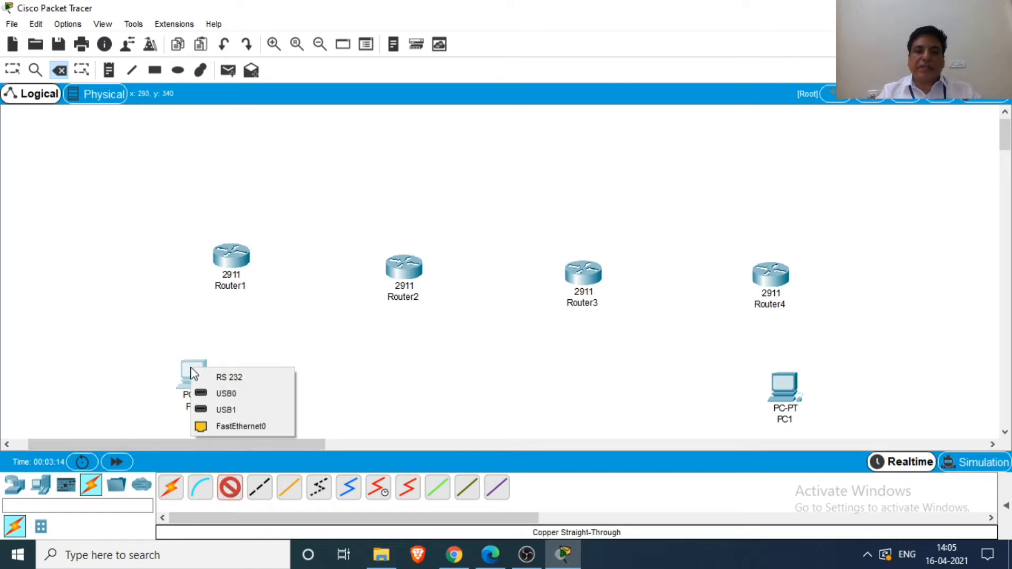
{"action": "left_click", "coordinate": [248, 427]}
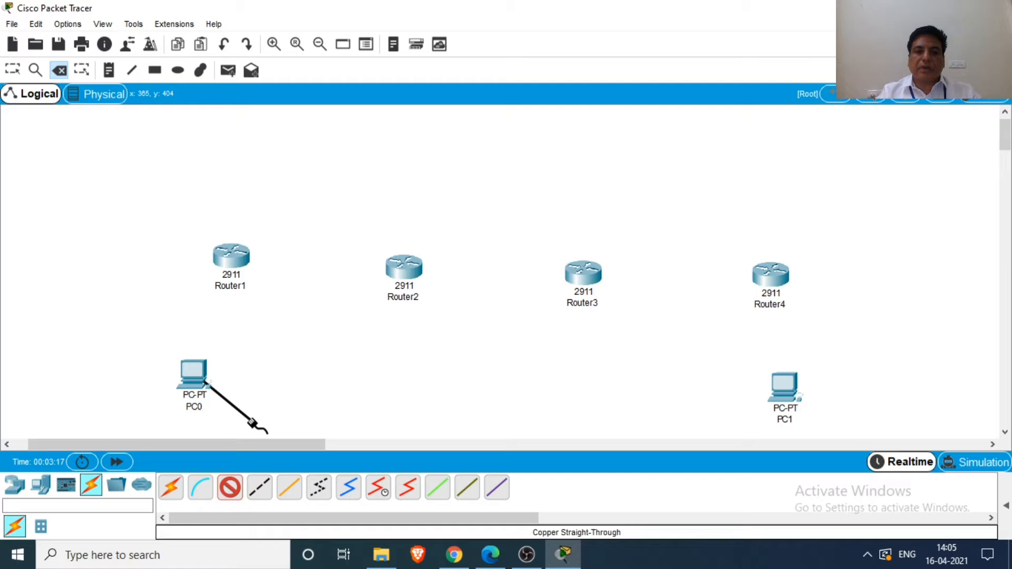
{"action": "left_click", "coordinate": [232, 267]}
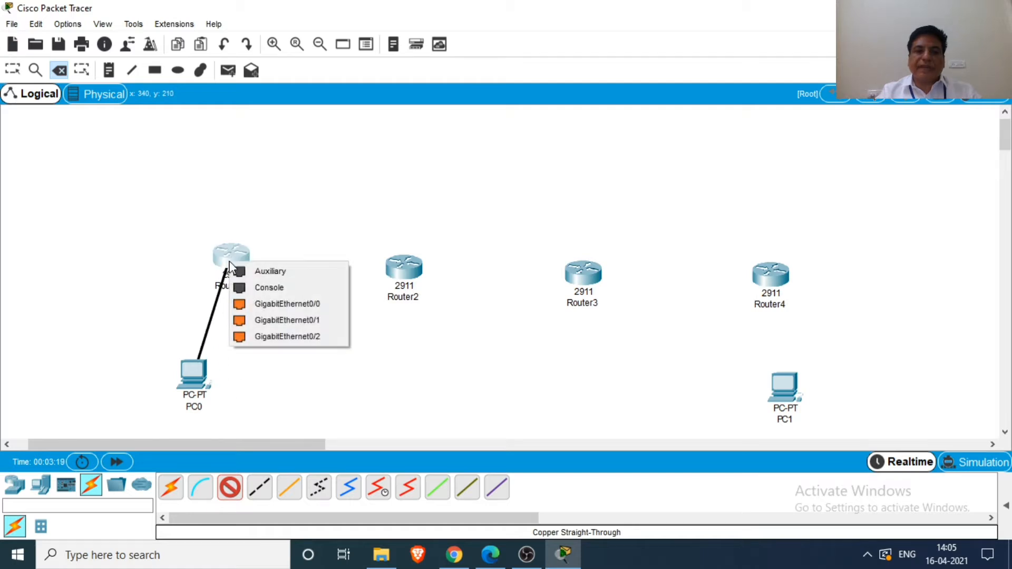
{"action": "left_click", "coordinate": [285, 304]}
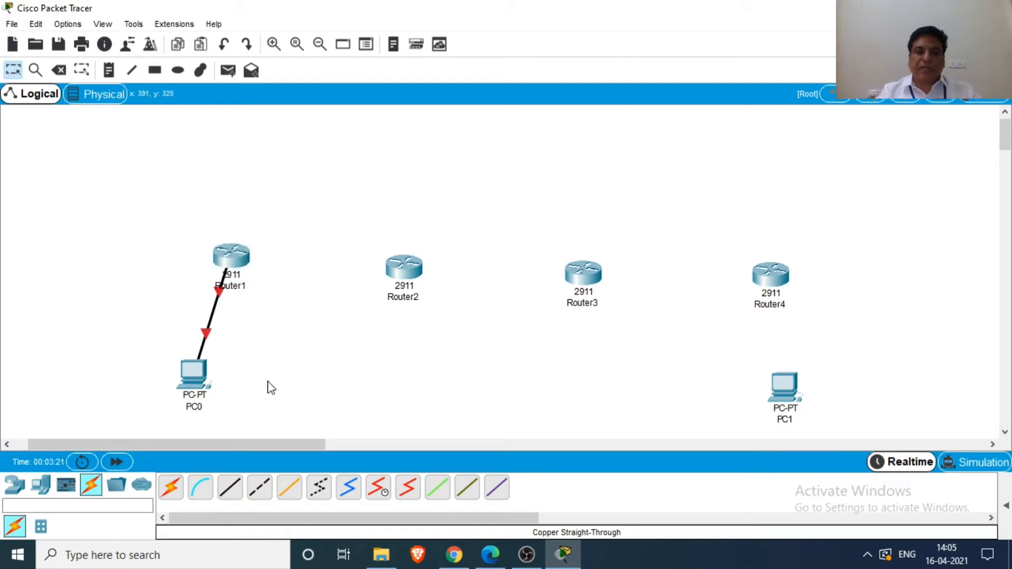
- Connect PC1's FastEthernet0 to Router4's GigabitEthernet0/0 with a copper straight-through cable
{"action": "left_click", "coordinate": [228, 494]}
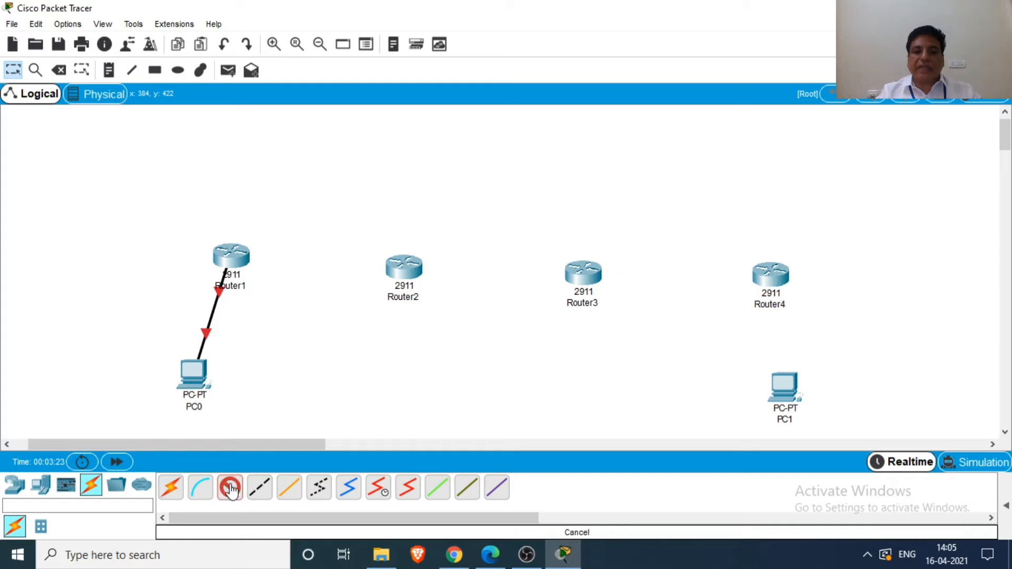
{"action": "left_click", "coordinate": [787, 394]}
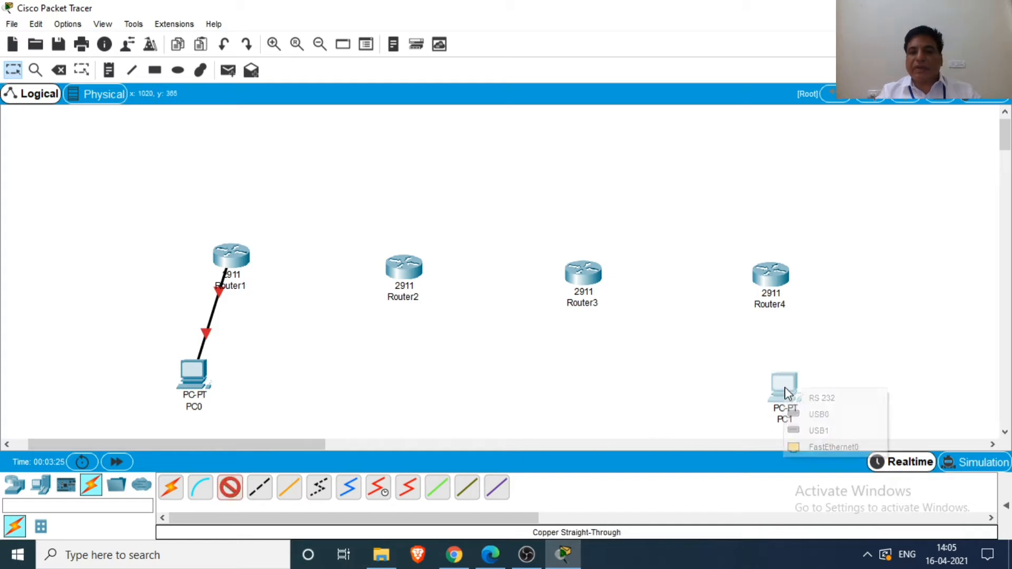
{"action": "left_click", "coordinate": [834, 445]}
{"action": "left_click", "coordinate": [780, 287]}
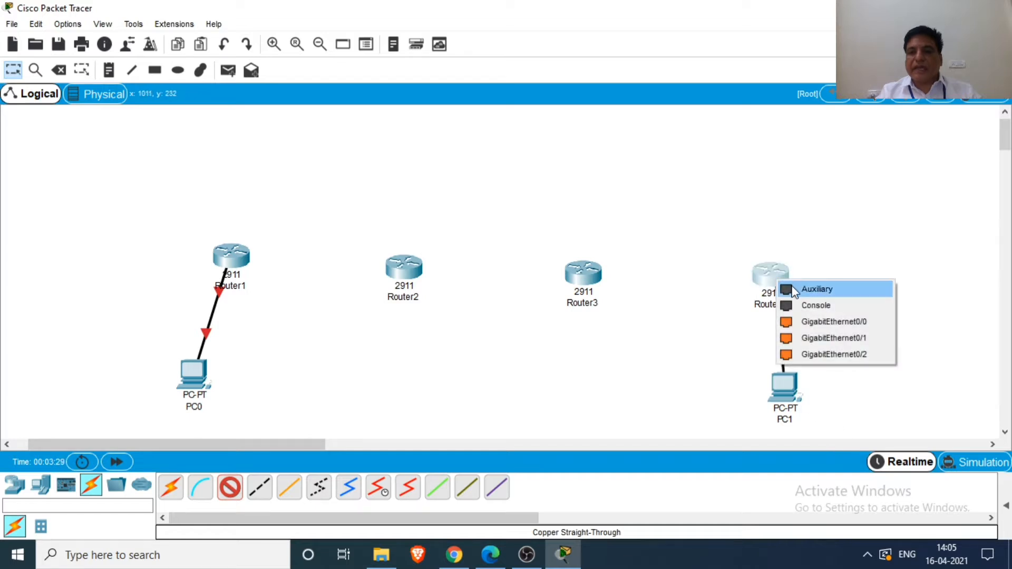
{"action": "left_click", "coordinate": [830, 322]}
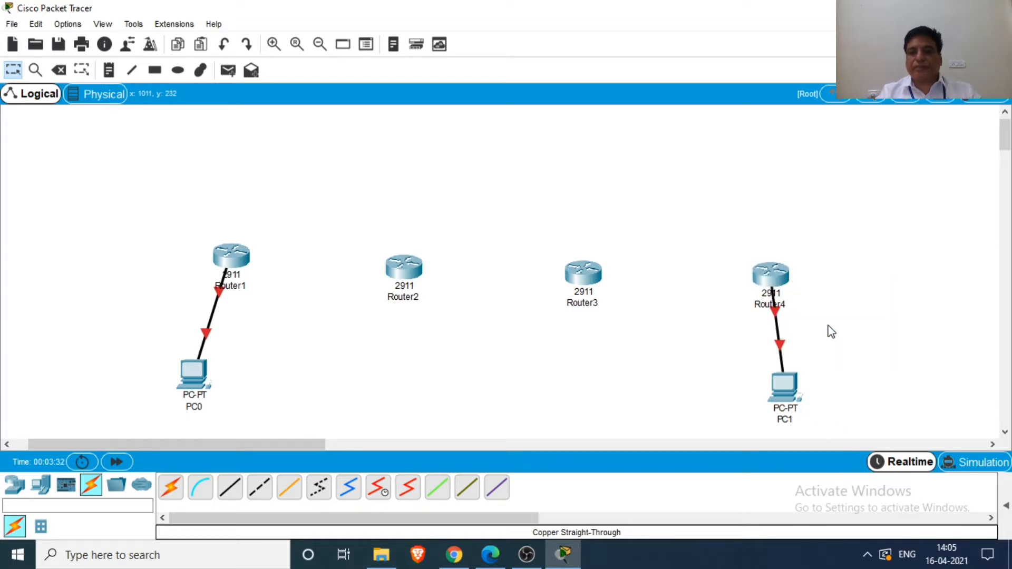
- With Router1 powered off, install an HWIC-2T module in its leftmost expansion slot and switch the power back on
{"action": "left_click", "coordinate": [232, 258]}
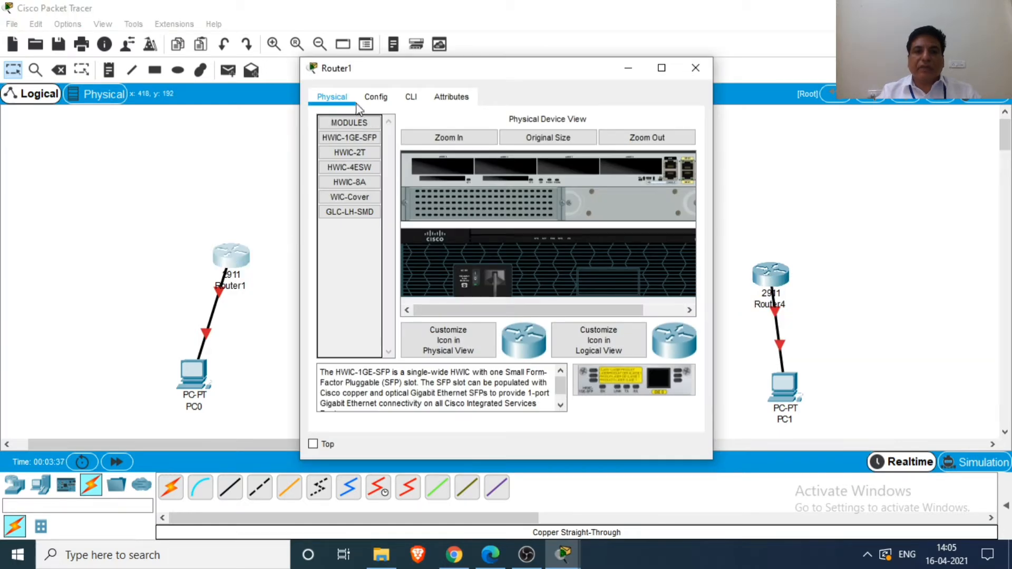
{"action": "left_click", "coordinate": [376, 96]}
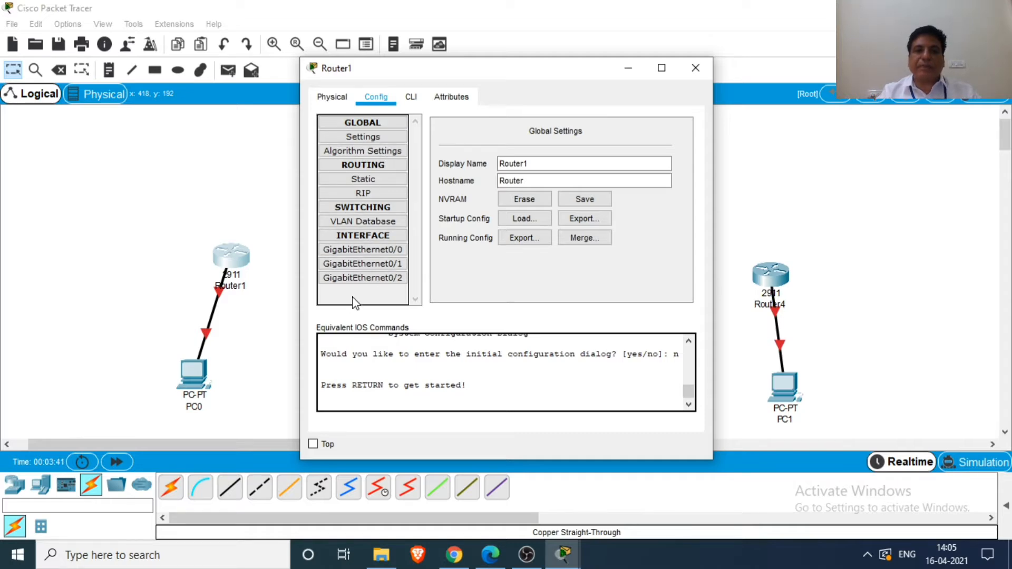
{"action": "left_click", "coordinate": [325, 100]}
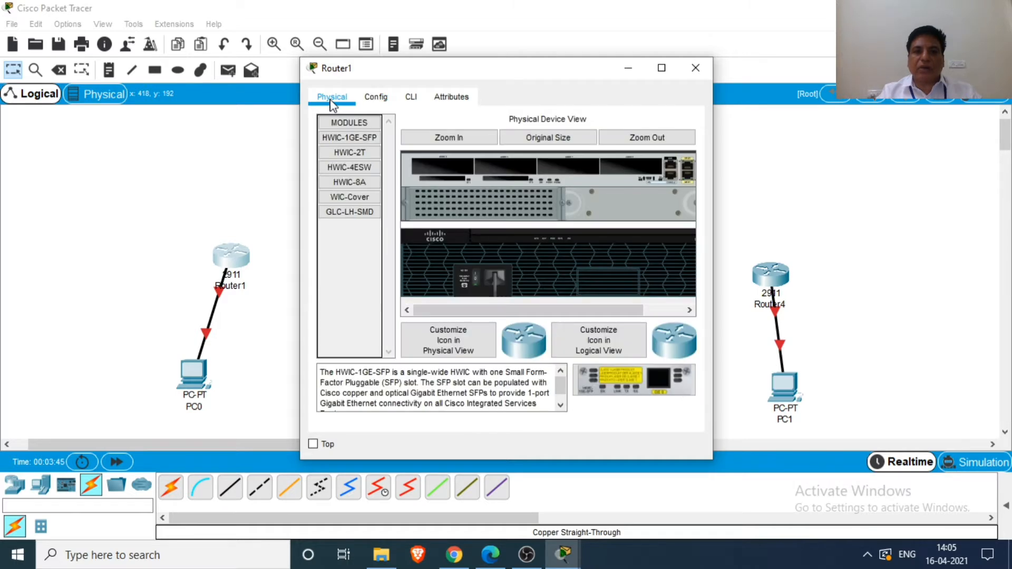
{"action": "left_click_drag", "start_coordinate": [550, 74], "coordinate": [719, 68]}
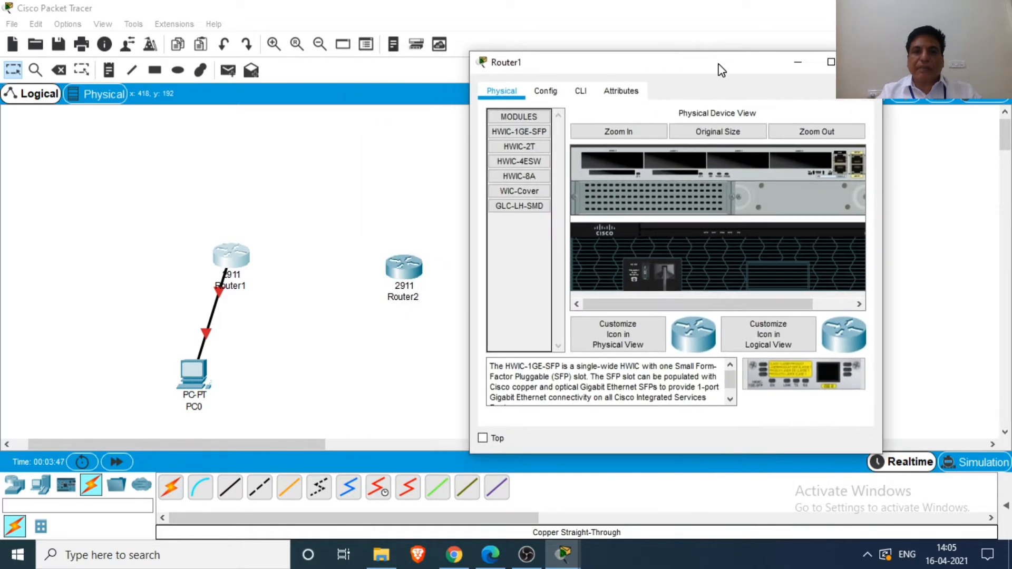
{"action": "left_click", "coordinate": [518, 147]}
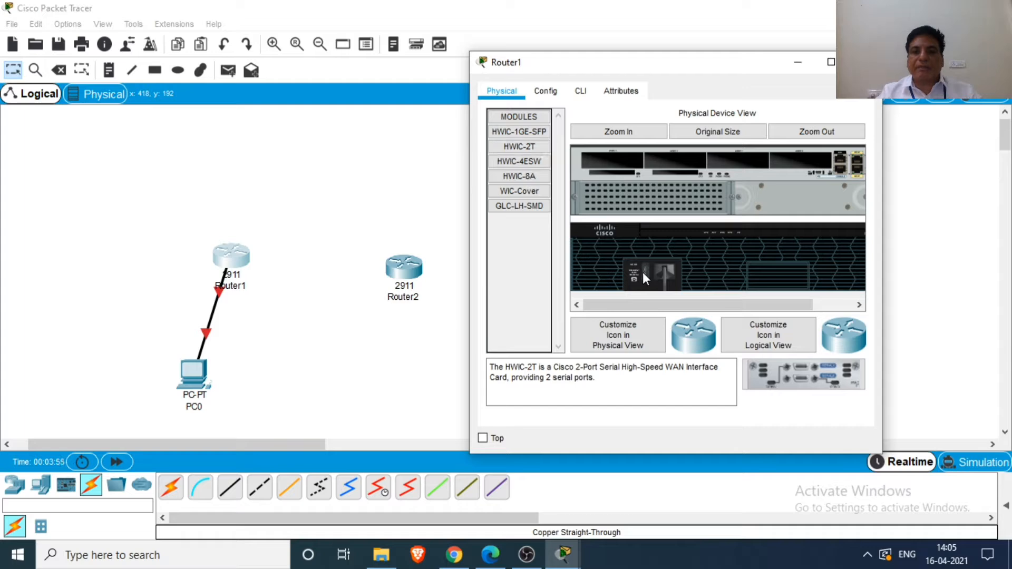
{"action": "left_click_drag", "start_coordinate": [764, 382], "coordinate": [614, 163]}
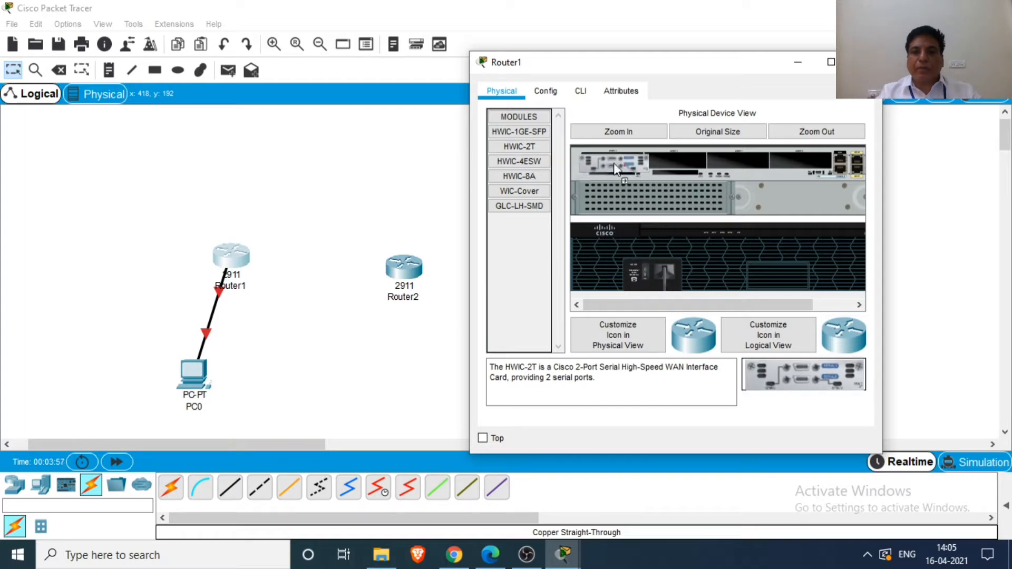
{"action": "left_click", "coordinate": [644, 267]}
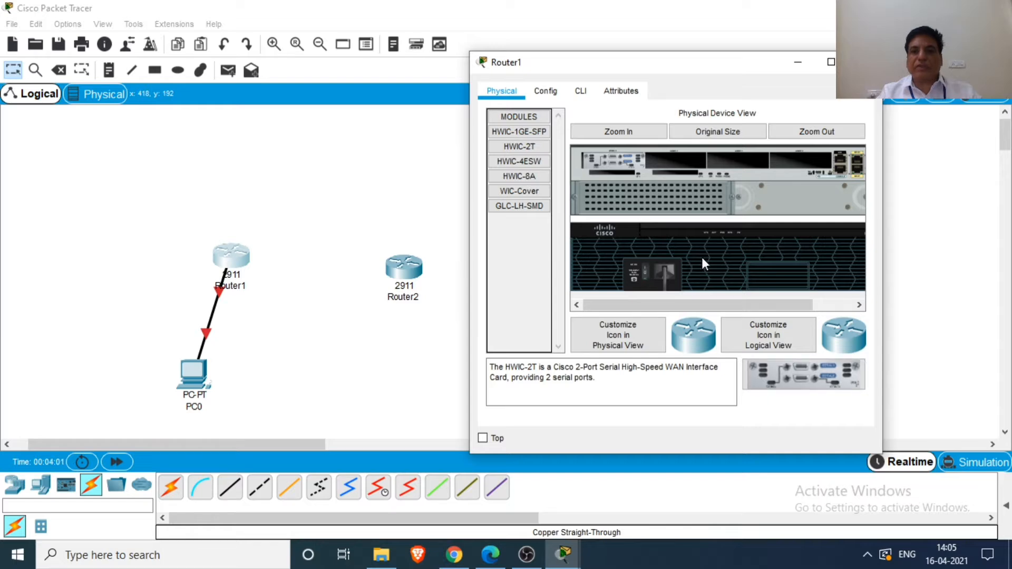
- Check Router1's configuration for the new serial interfaces and close its device window
{"action": "left_click", "coordinate": [545, 91]}
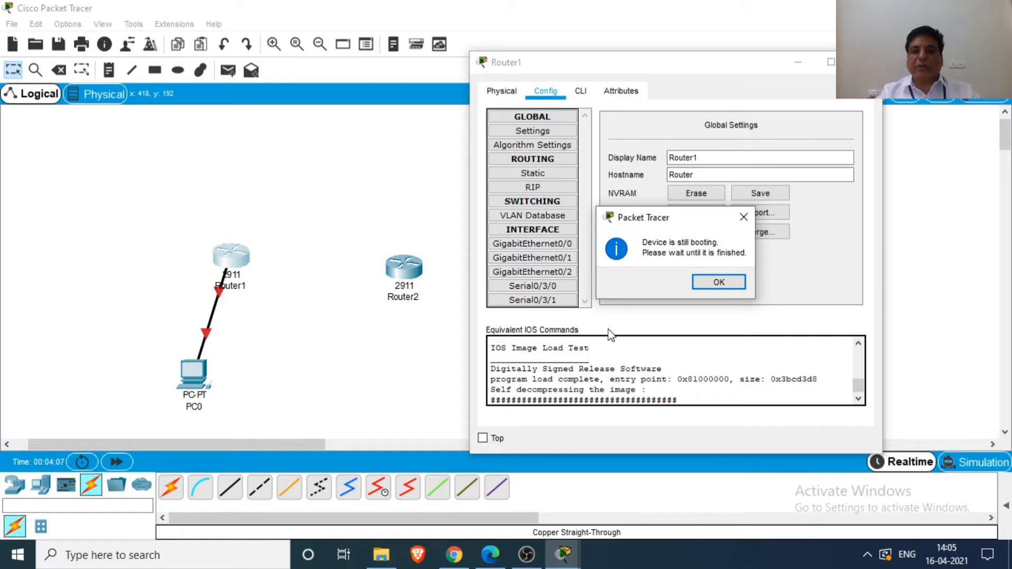
{"action": "left_click", "coordinate": [718, 283]}
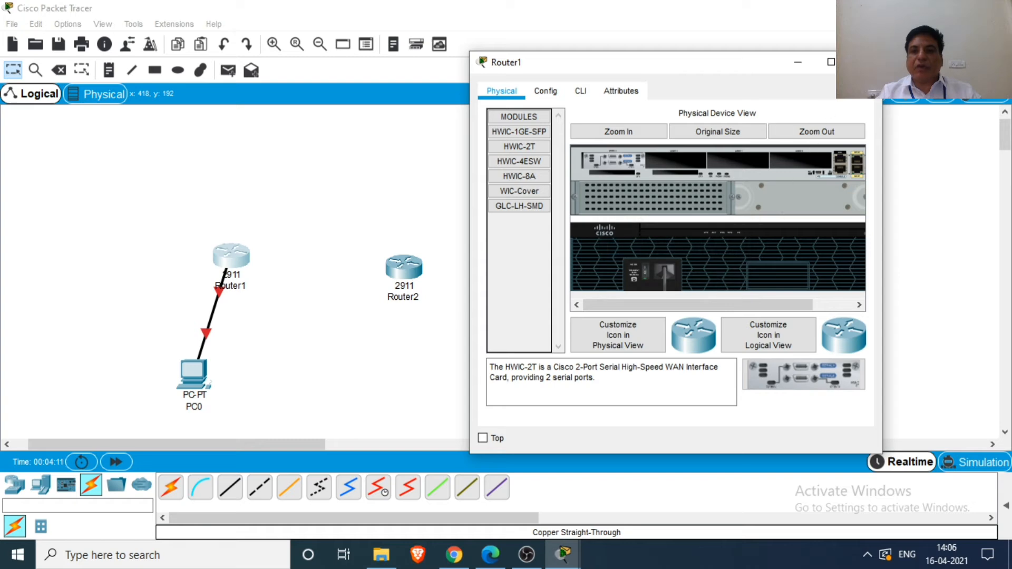
{"action": "left_click", "coordinate": [864, 61]}
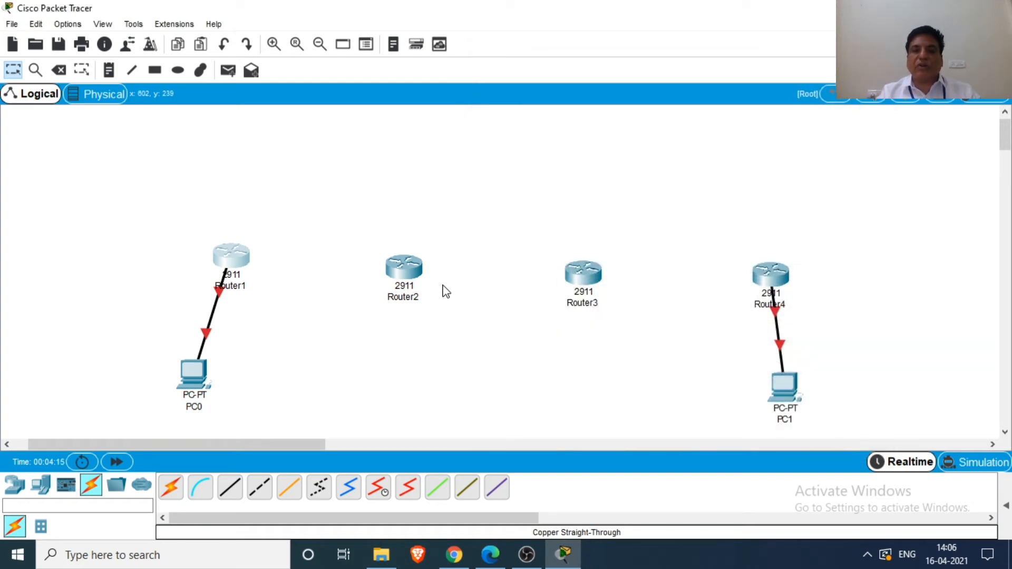
- With Router2 powered off, install an HWIC-2T module in its leftmost expansion slot and switch the power back on
{"action": "left_click", "coordinate": [405, 270]}
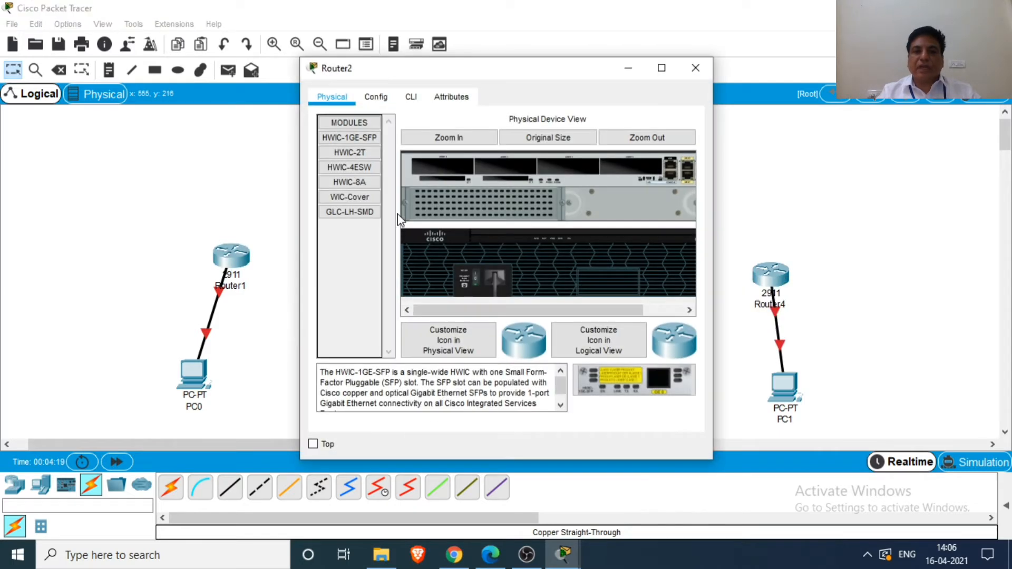
{"action": "left_click", "coordinate": [352, 158]}
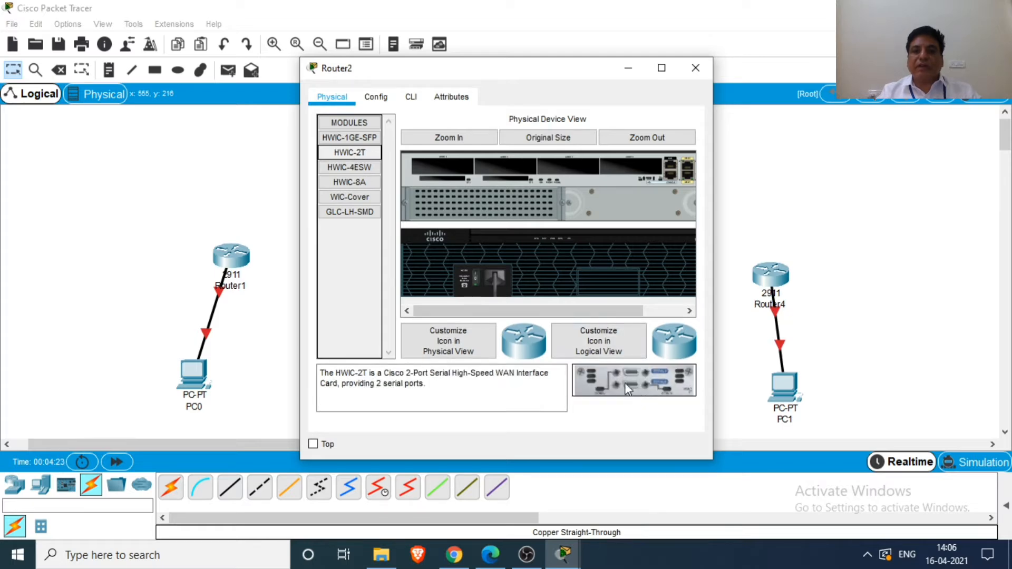
{"action": "left_click", "coordinate": [474, 276]}
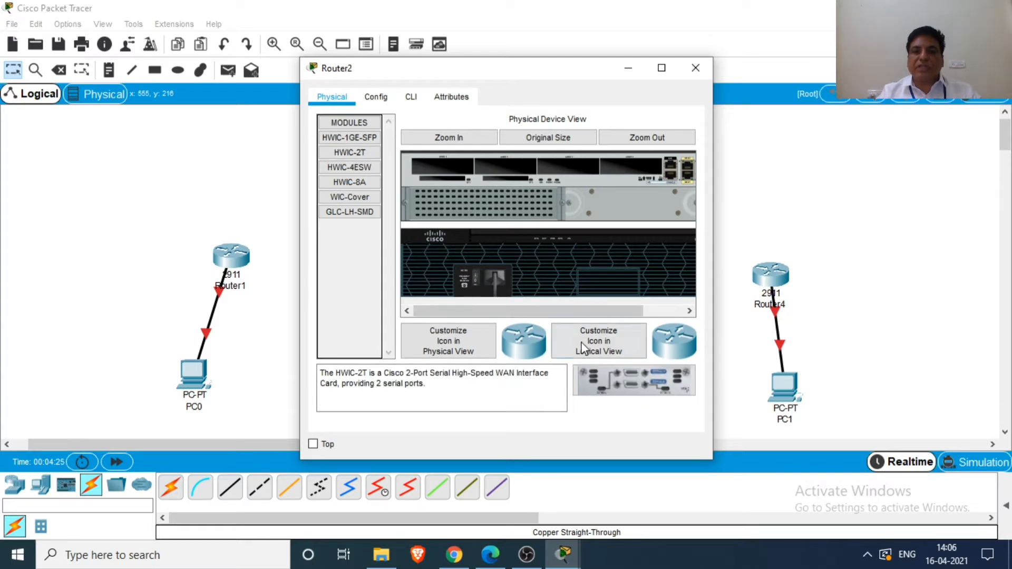
{"action": "left_click_drag", "start_coordinate": [606, 380], "coordinate": [455, 178]}
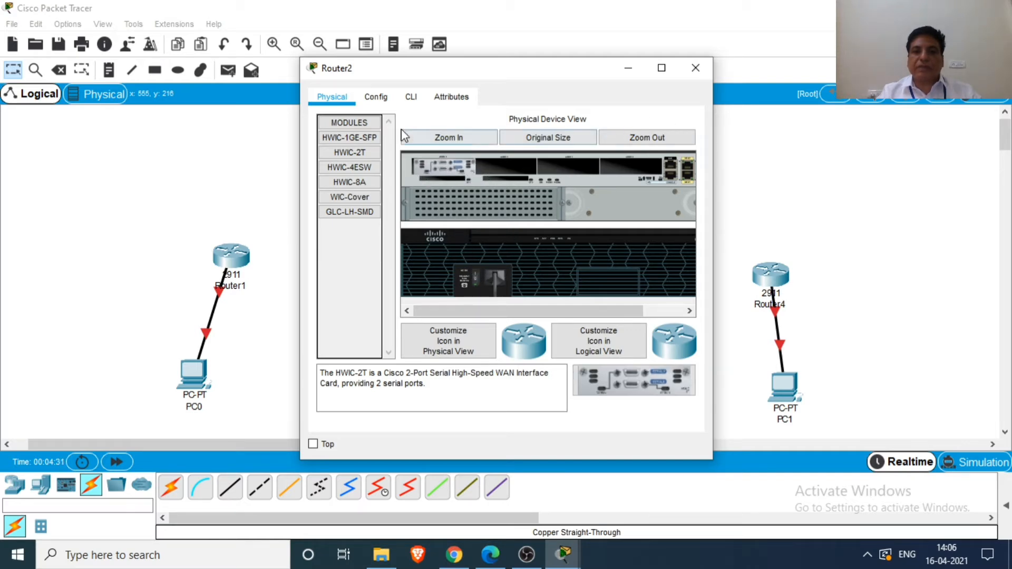
- Check Router2's configuration for the new serial interfaces and close its device window
{"action": "left_click", "coordinate": [376, 97]}
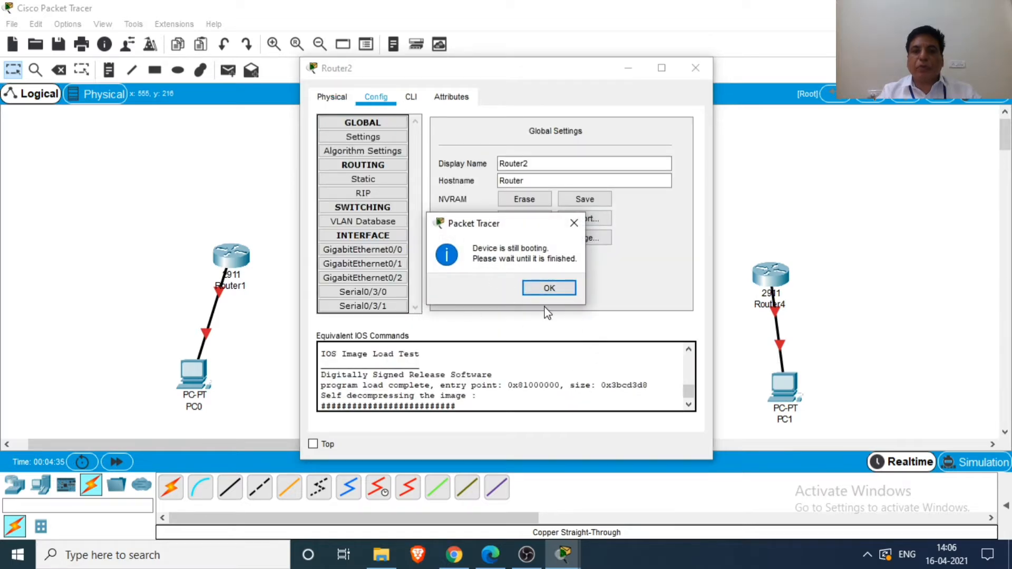
{"action": "left_click", "coordinate": [550, 288]}
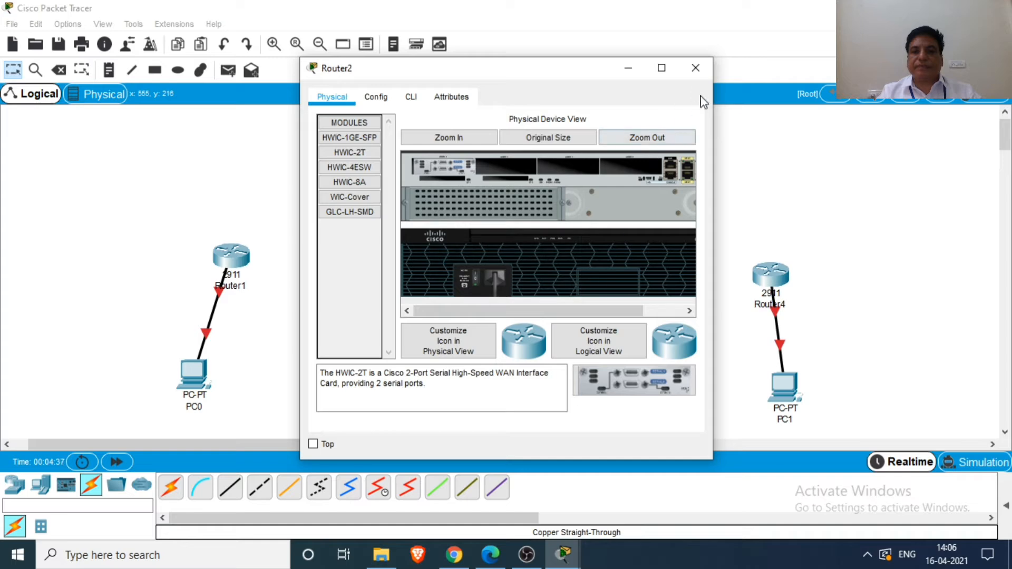
{"action": "left_click", "coordinate": [695, 71]}
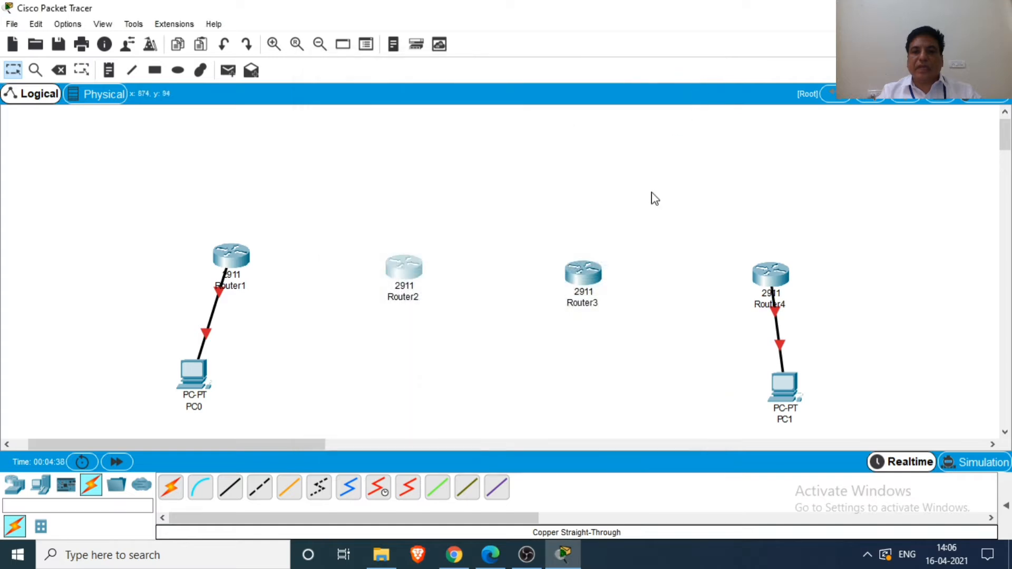
- With Router3 powered off, install an HWIC-2T module in its leftmost expansion slot and switch the power back on
{"action": "left_click", "coordinate": [590, 280]}
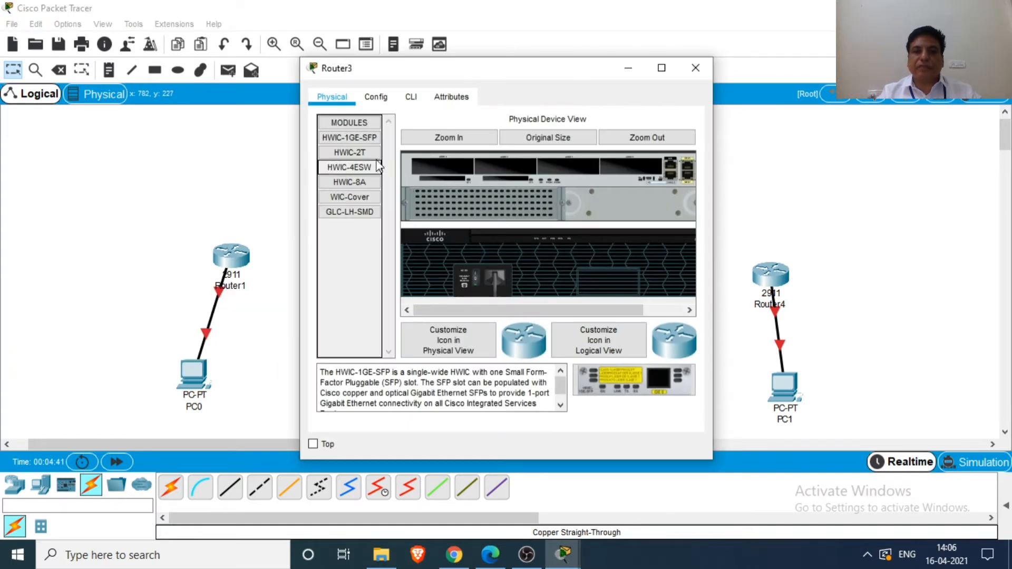
{"action": "left_click", "coordinate": [350, 152]}
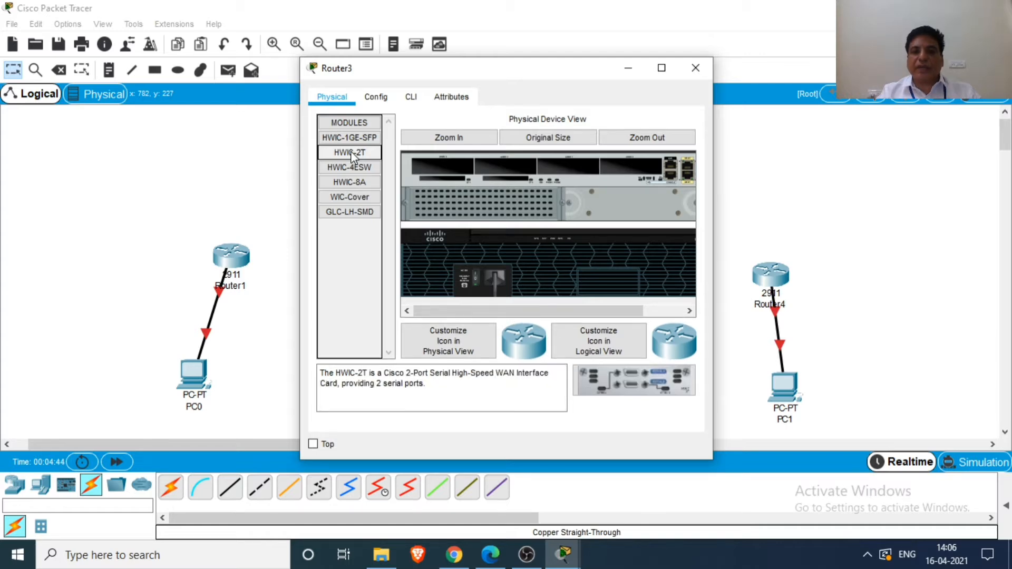
{"action": "left_click", "coordinate": [474, 281]}
{"action": "left_click_drag", "start_coordinate": [618, 381], "coordinate": [448, 166]}
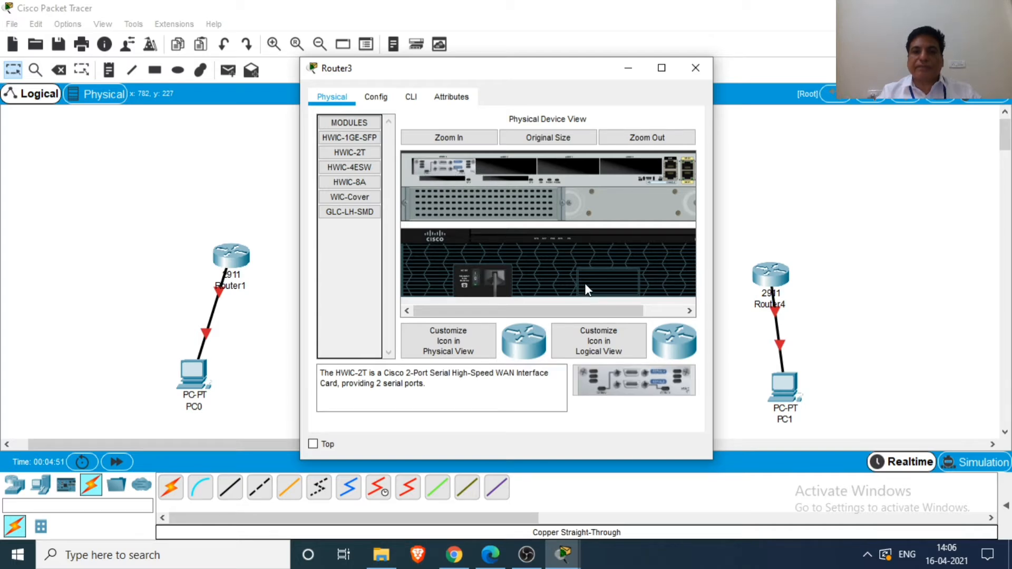
- Check Router3's configuration for the new serial interfaces and close its device window
{"action": "left_click", "coordinate": [376, 98]}
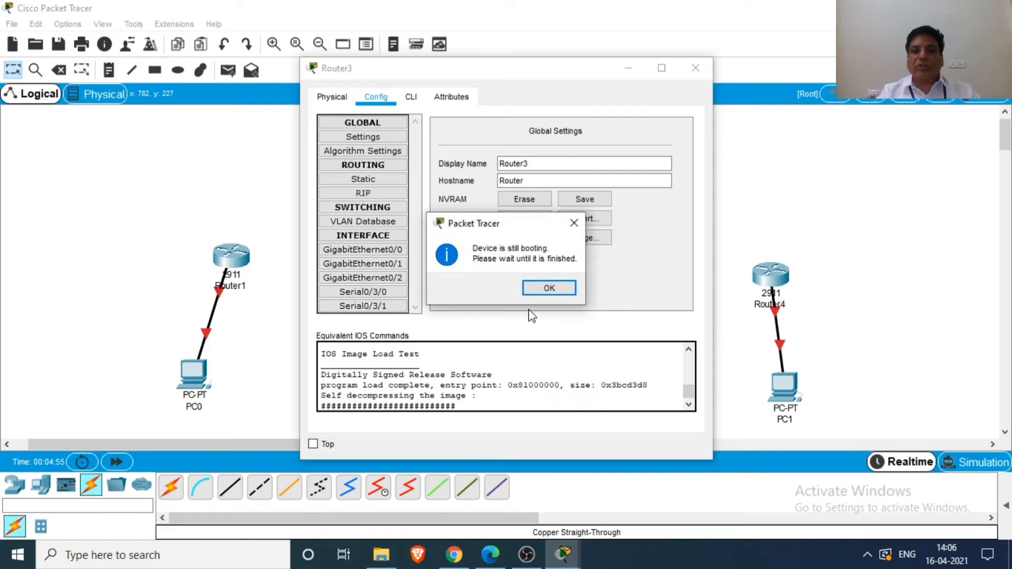
{"action": "left_click", "coordinate": [551, 290]}
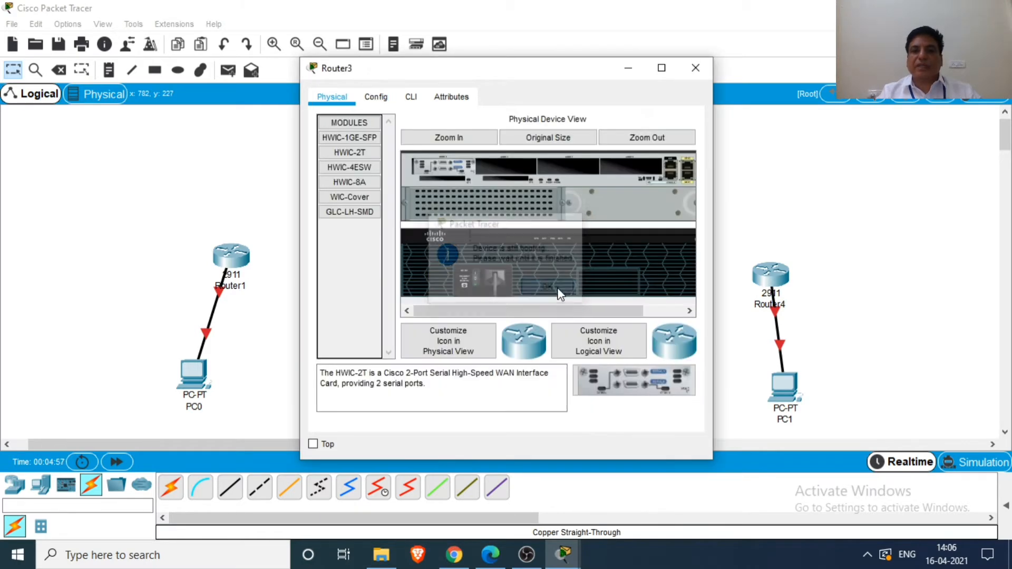
{"action": "left_click", "coordinate": [695, 68]}
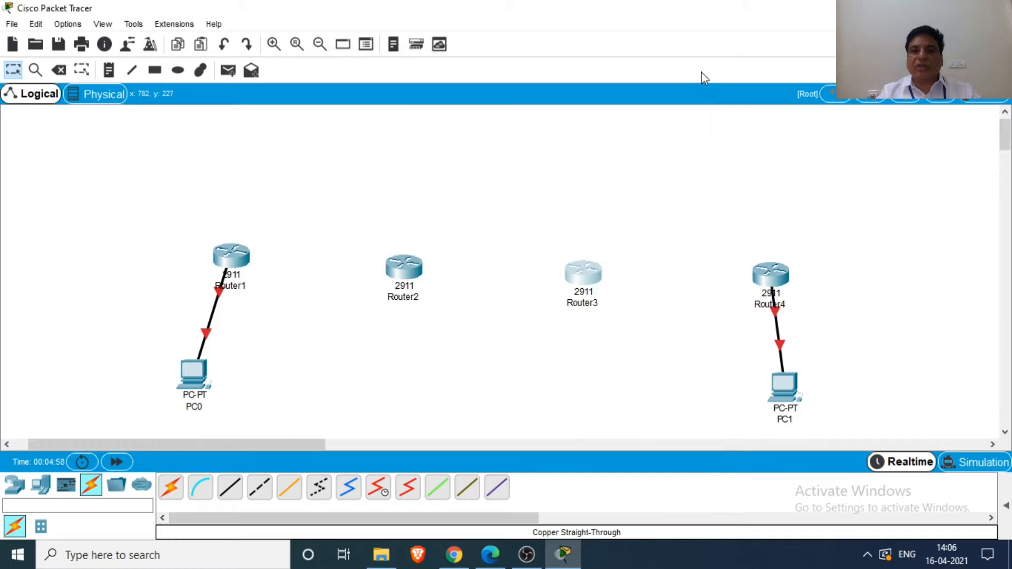
- With Router4 powered off, install an HWIC-2T module in its leftmost expansion slot and switch the power back on
{"action": "left_click", "coordinate": [770, 278]}
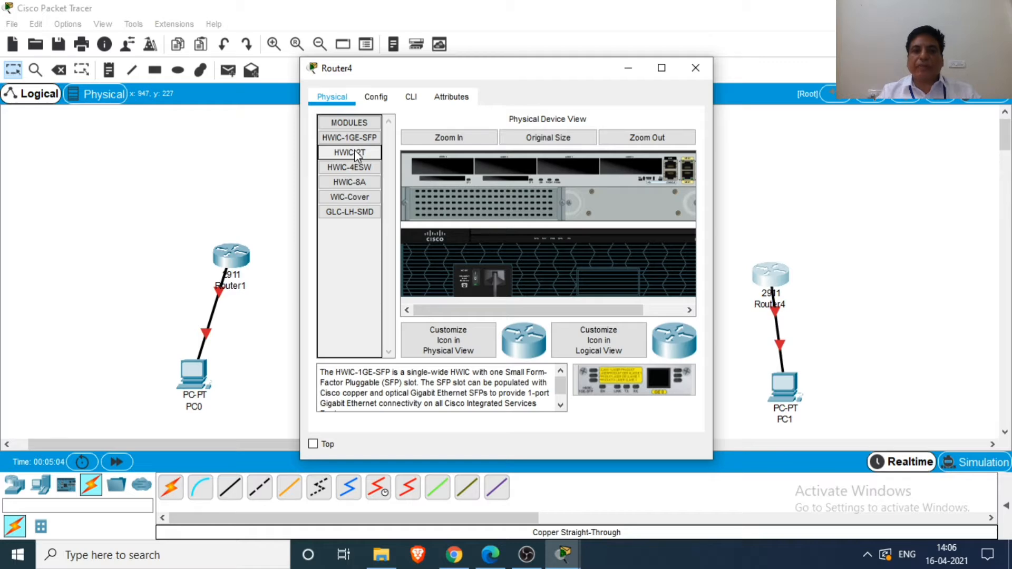
{"action": "left_click", "coordinate": [356, 154]}
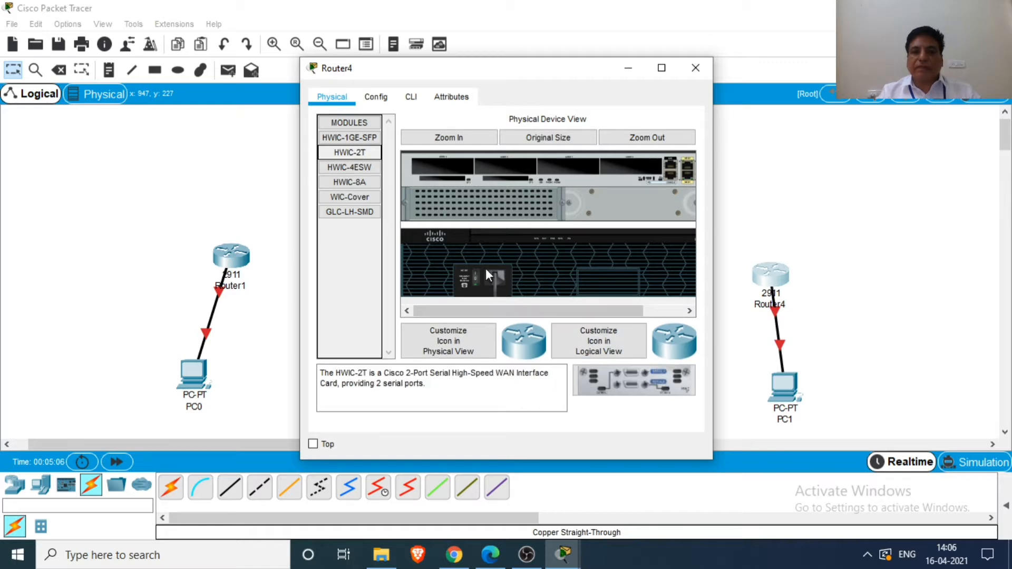
{"action": "left_click", "coordinate": [473, 276]}
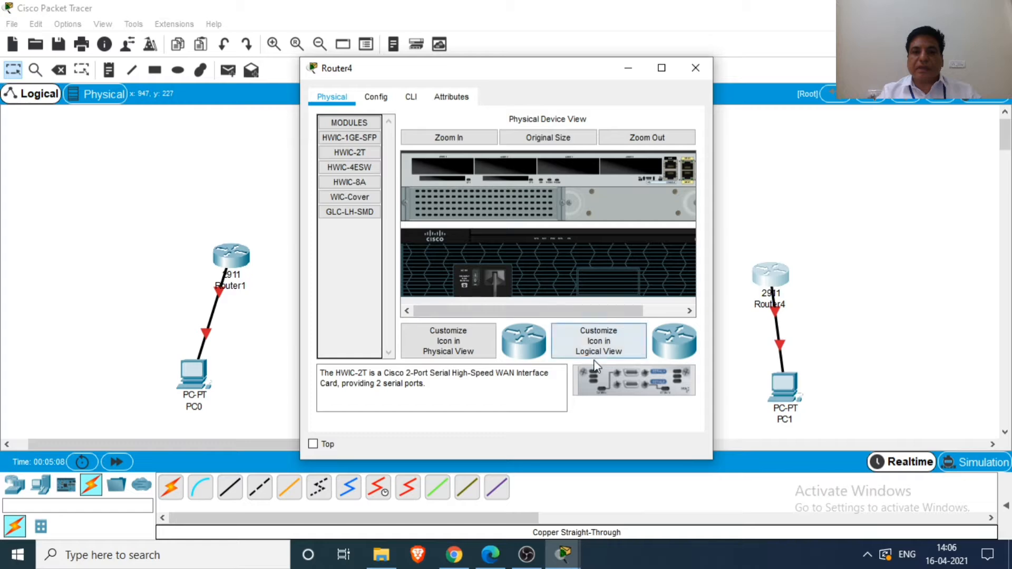
{"action": "left_click_drag", "start_coordinate": [625, 374], "coordinate": [436, 168]}
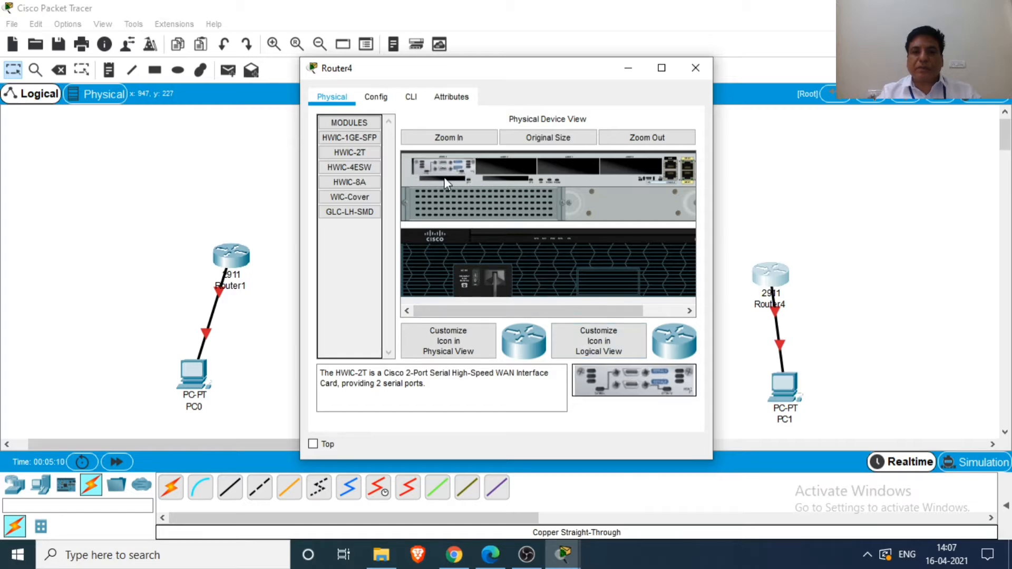
{"action": "left_click", "coordinate": [474, 275]}
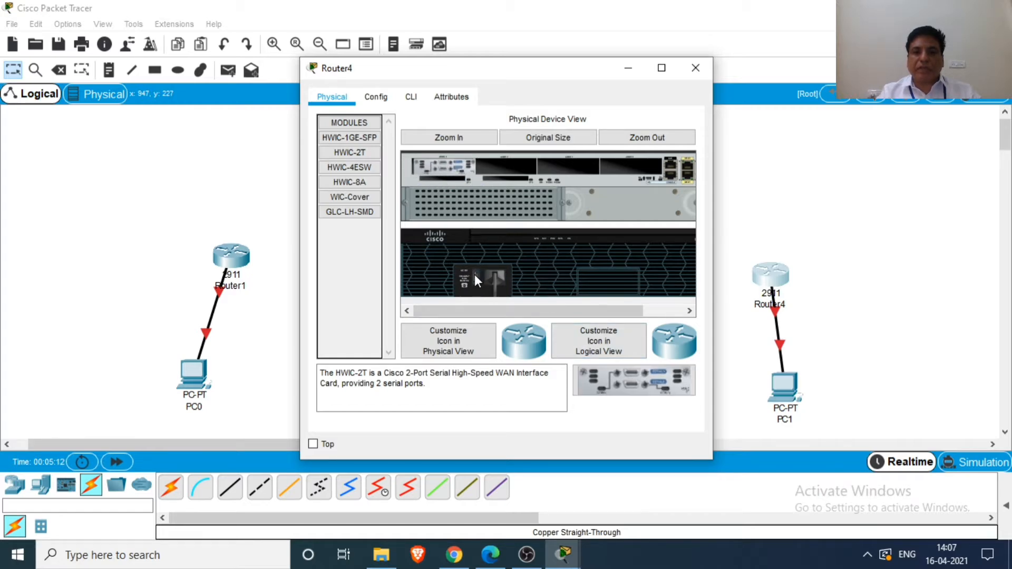
- Check Router4's configuration for the new serial interfaces and close its device window
{"action": "left_click", "coordinate": [377, 98]}
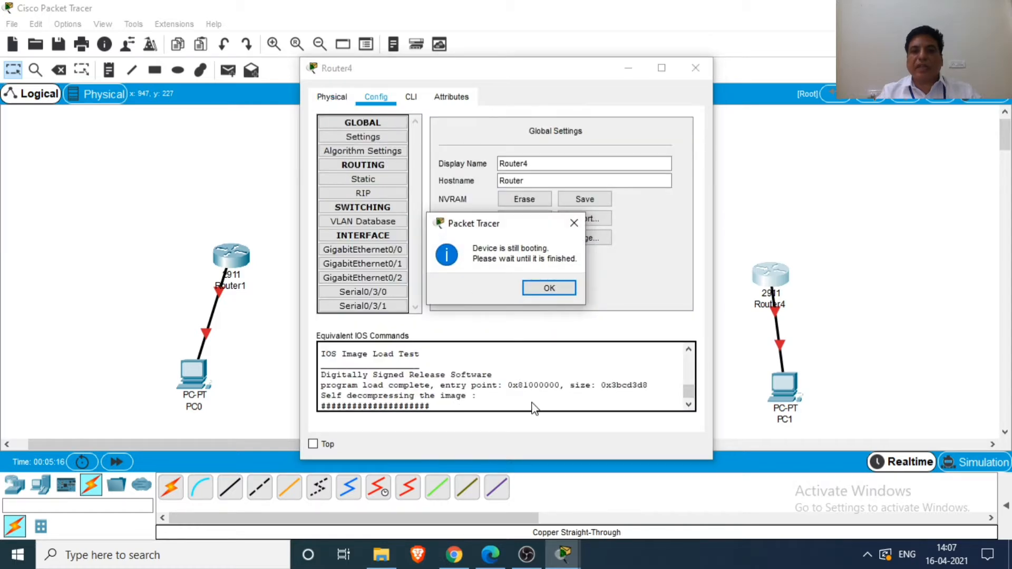
{"action": "left_click", "coordinate": [558, 291]}
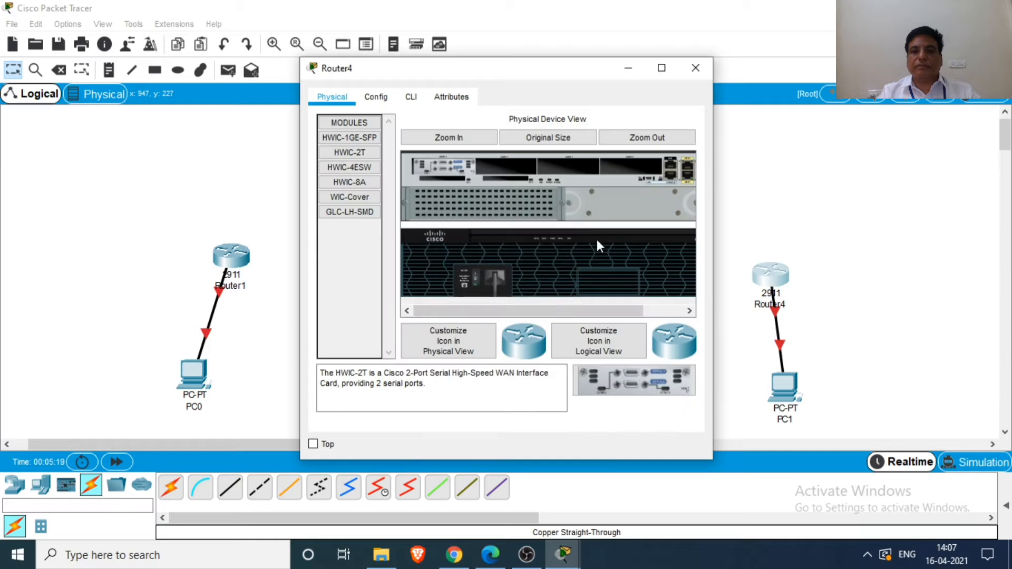
{"action": "left_click", "coordinate": [695, 68]}
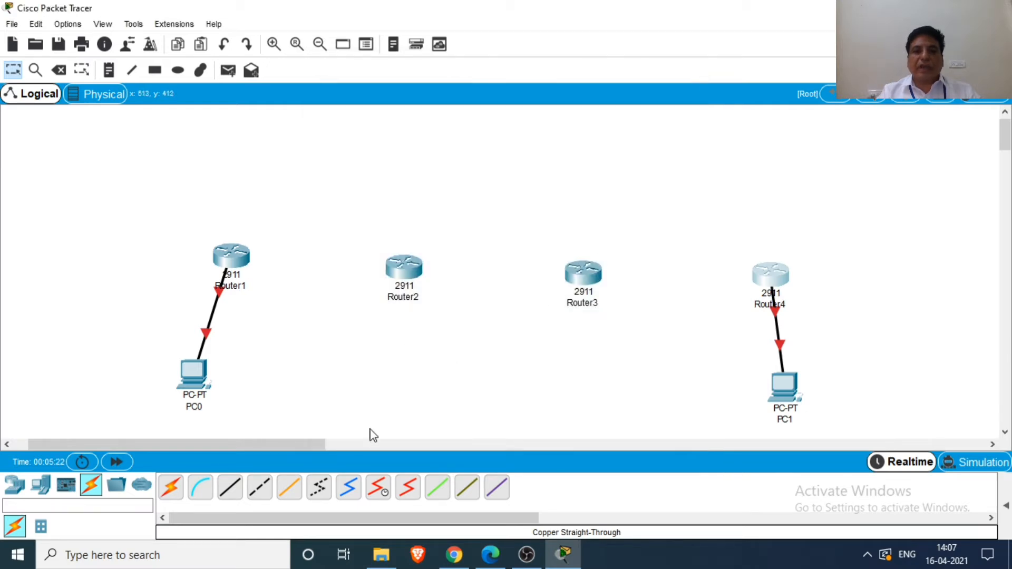
- Connect Router1's Serial0/3/0 to Router2's Serial0/3/0 with a Serial DCE cable
{"action": "left_click", "coordinate": [381, 492]}
{"action": "left_click", "coordinate": [379, 493]}
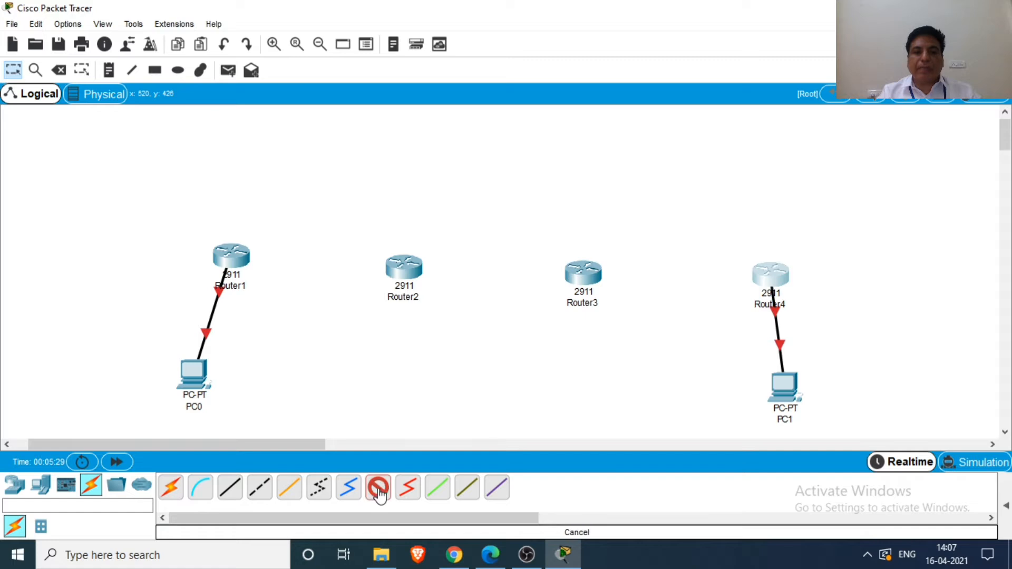
{"action": "left_click", "coordinate": [243, 259]}
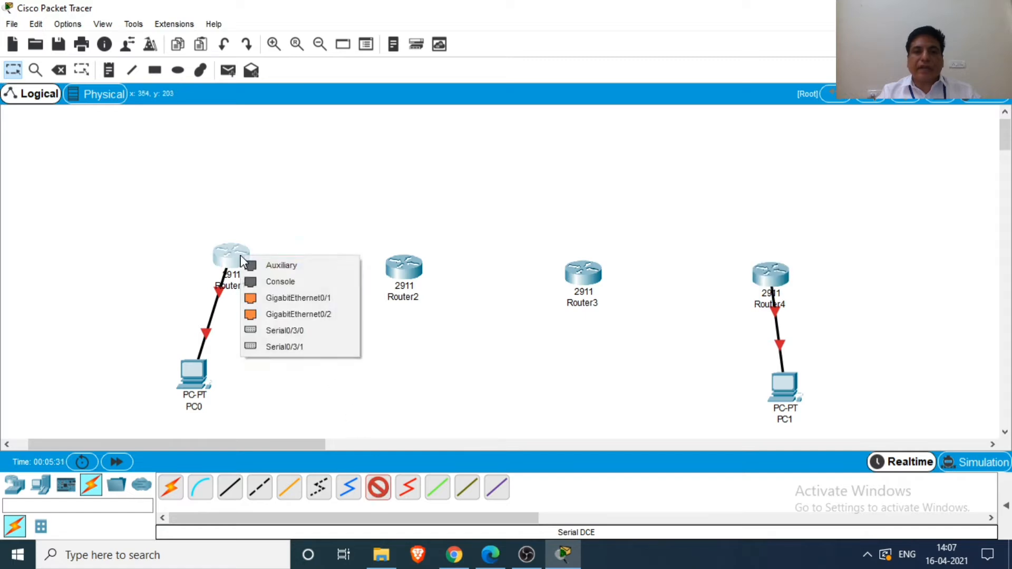
{"action": "left_click", "coordinate": [292, 331]}
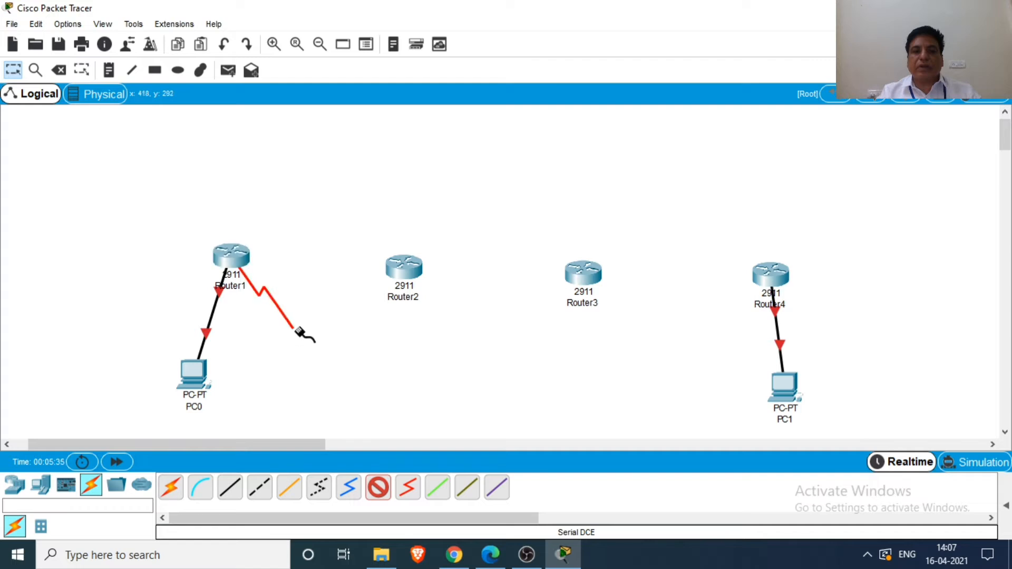
{"action": "left_click", "coordinate": [393, 265]}
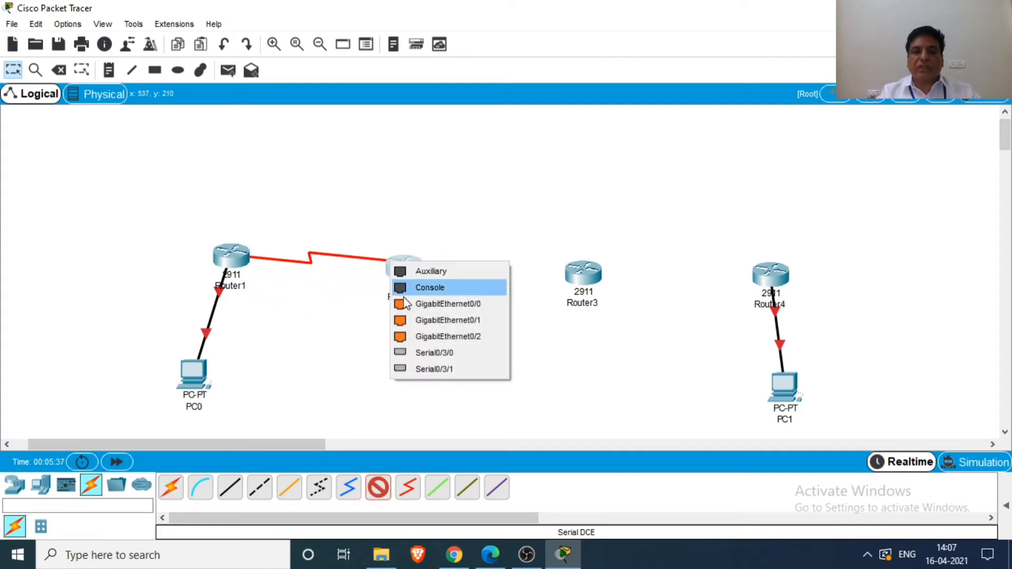
{"action": "left_click", "coordinate": [423, 353]}
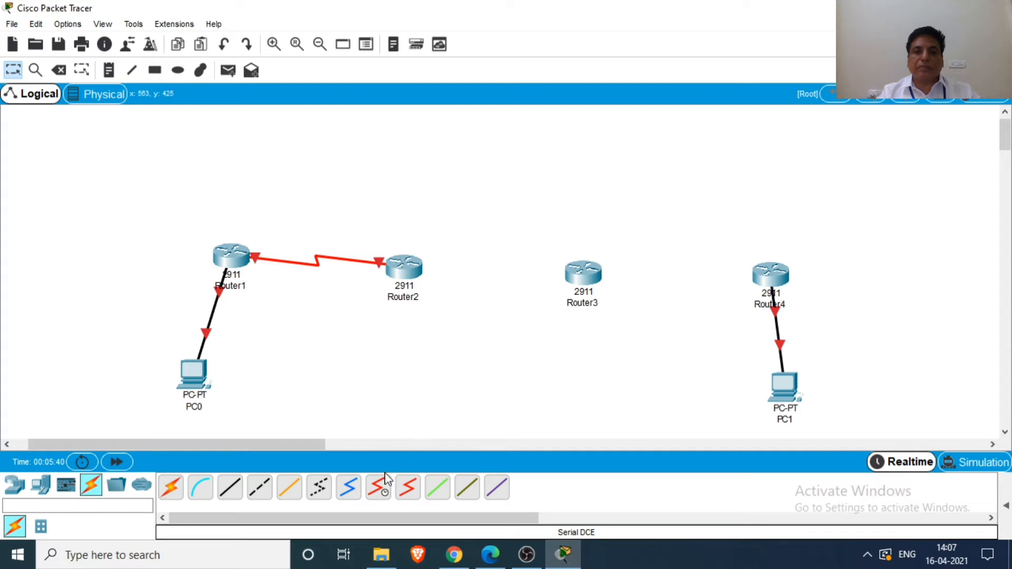
- Connect Router2's Serial0/3/1 to Router3's Serial0/3/1 with a Serial DCE cable
{"action": "left_click", "coordinate": [418, 269]}
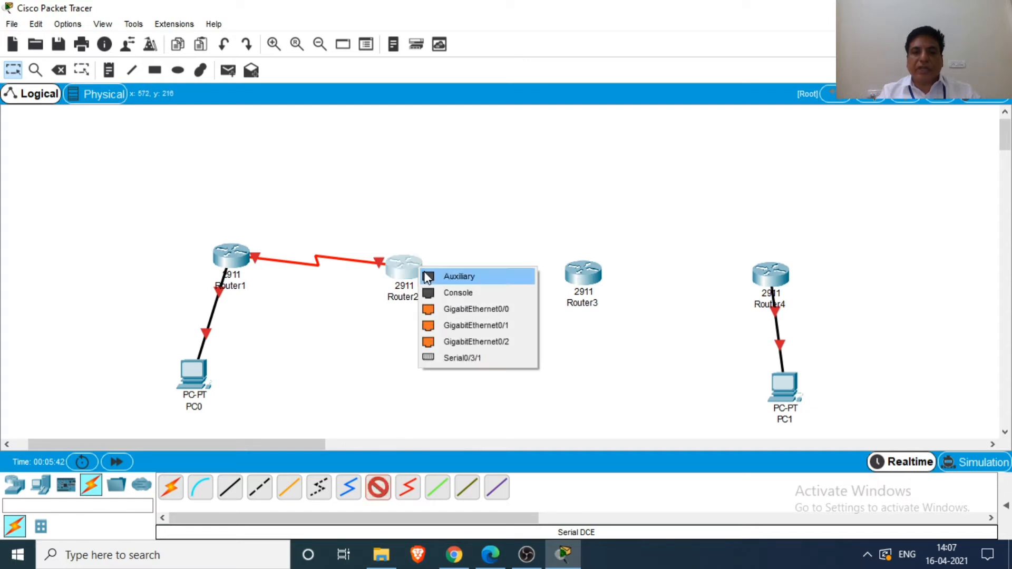
{"action": "left_click", "coordinate": [462, 356]}
{"action": "left_click", "coordinate": [571, 282]}
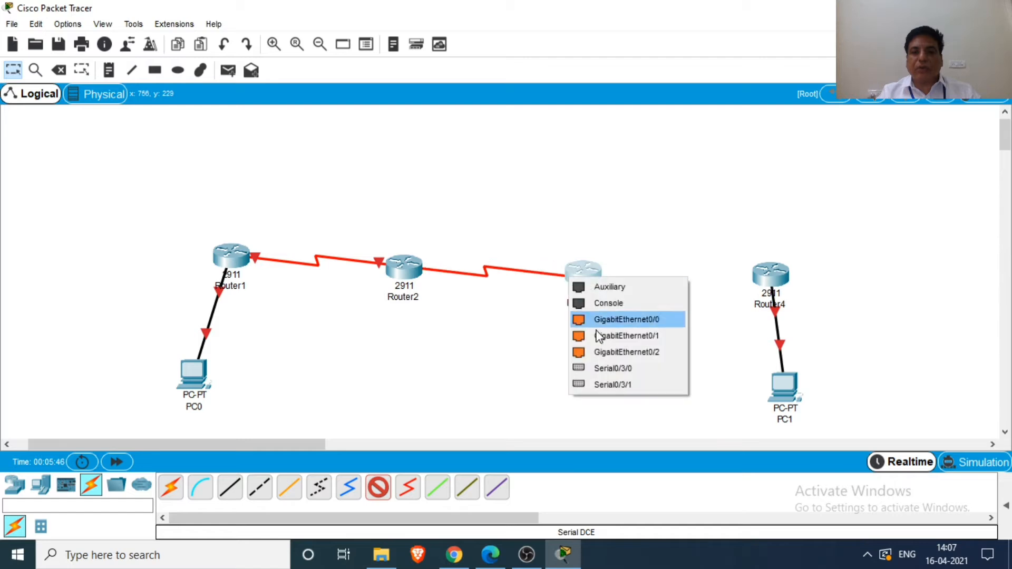
{"action": "left_click", "coordinate": [602, 386]}
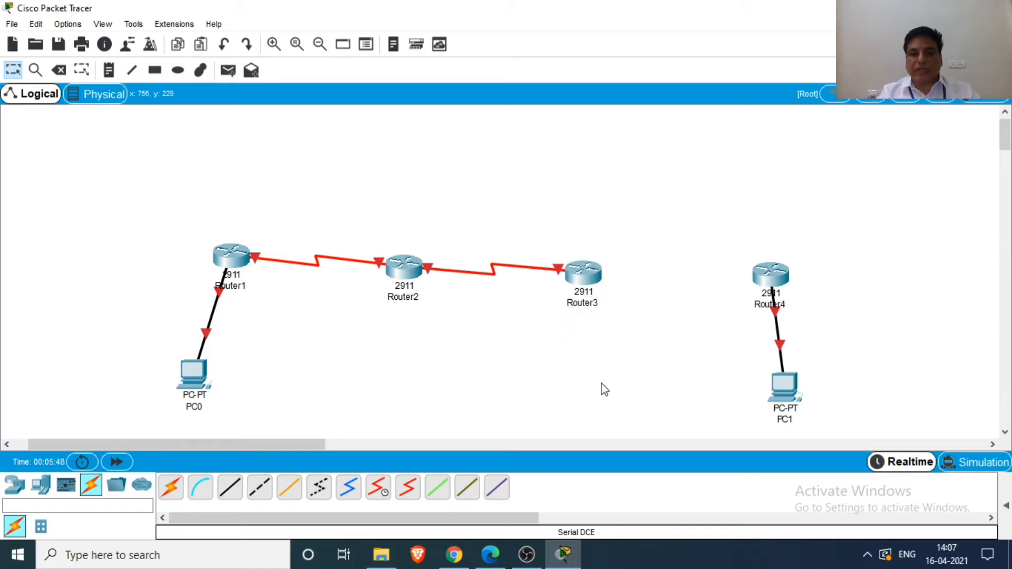
- Connect Router3's Serial0/3/0 to Router4's Serial0/3/0 with a Serial DCE cable
{"action": "left_click", "coordinate": [596, 279]}
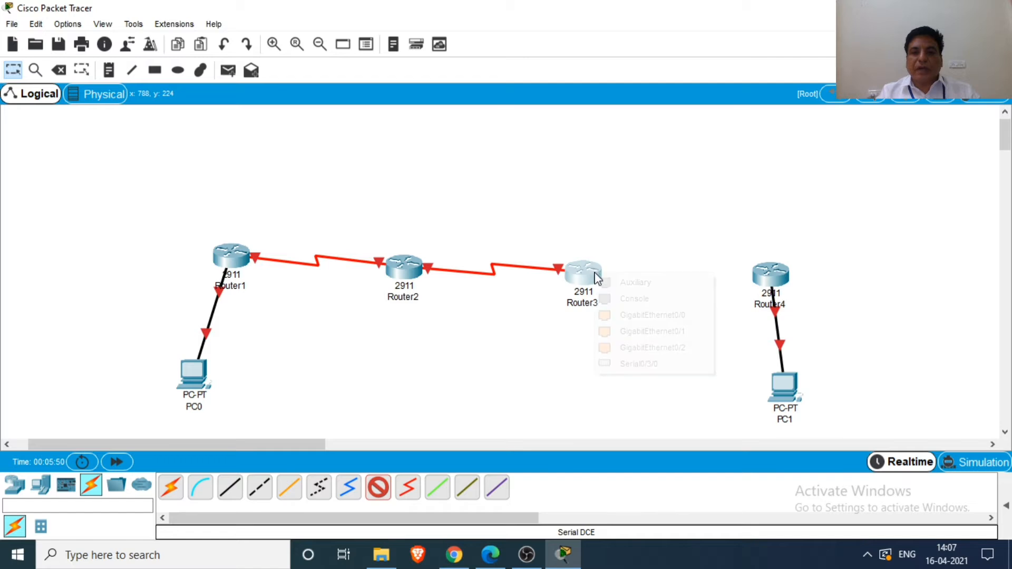
{"action": "left_click", "coordinate": [649, 364]}
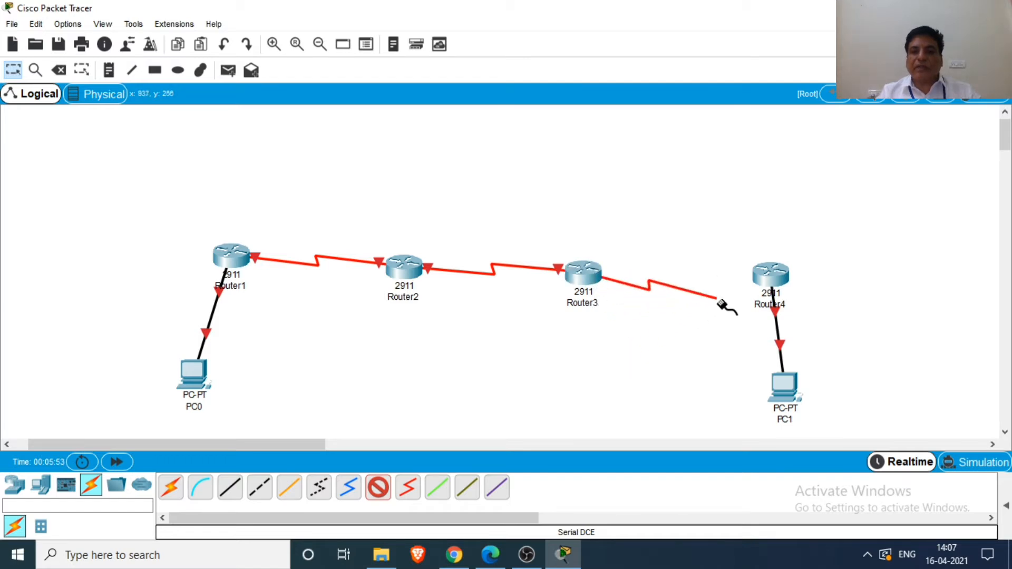
{"action": "left_click", "coordinate": [766, 277]}
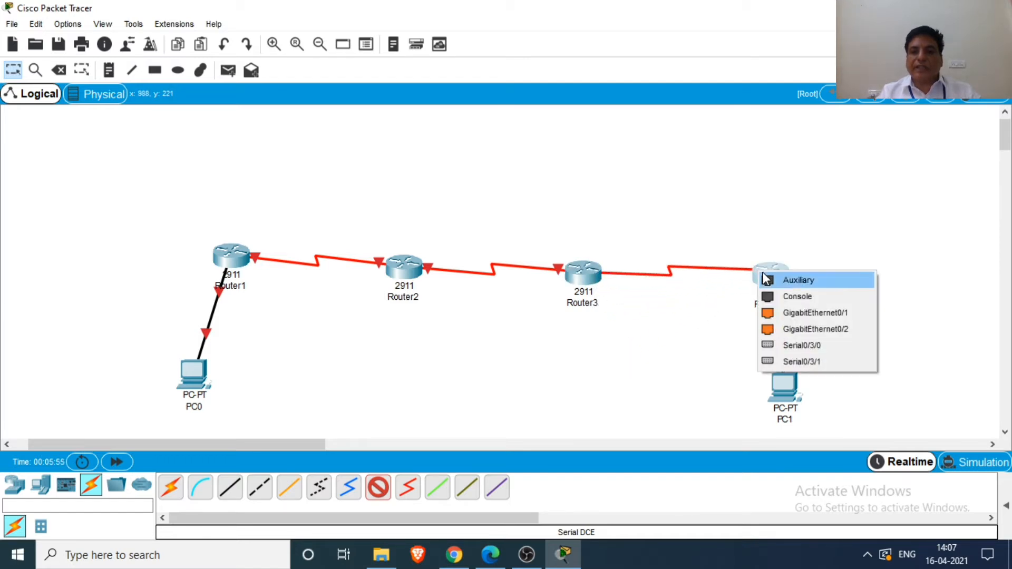
{"action": "left_click", "coordinate": [801, 348]}
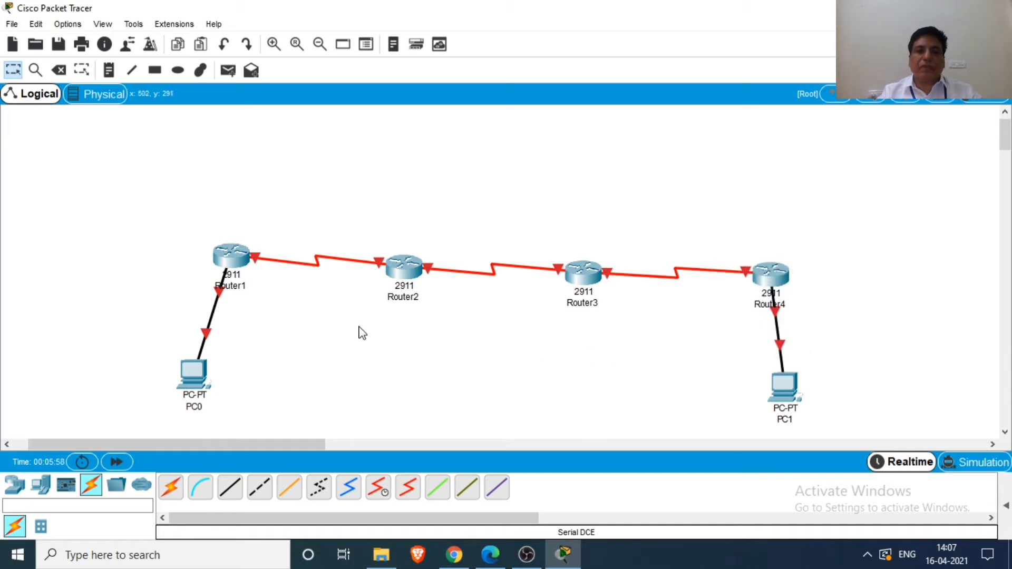
- Place a note reading 192.168.5.0 beside the link between PC0 and Router1
{"action": "left_click", "coordinate": [110, 70]}
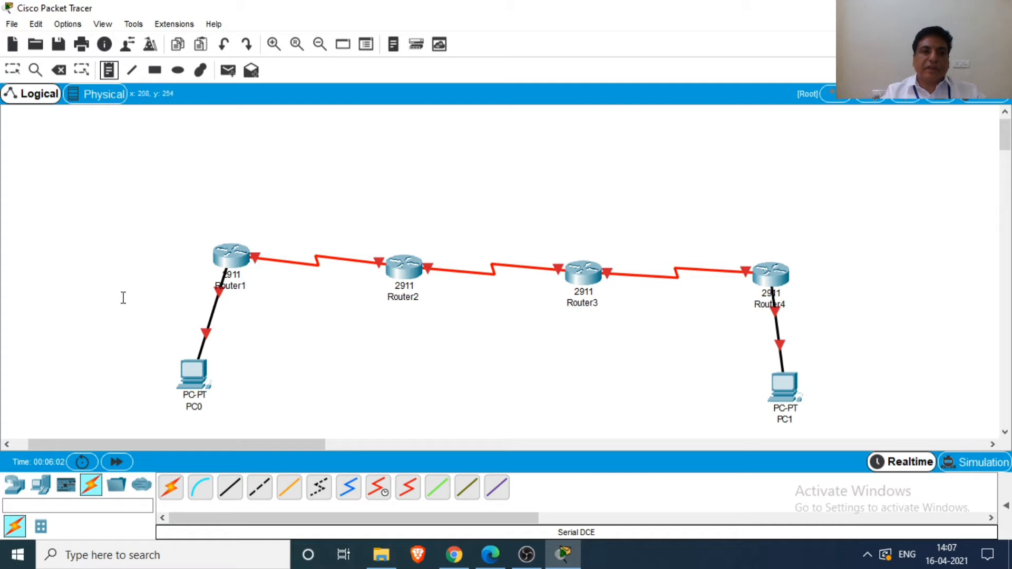
{"action": "left_click", "coordinate": [93, 303]}
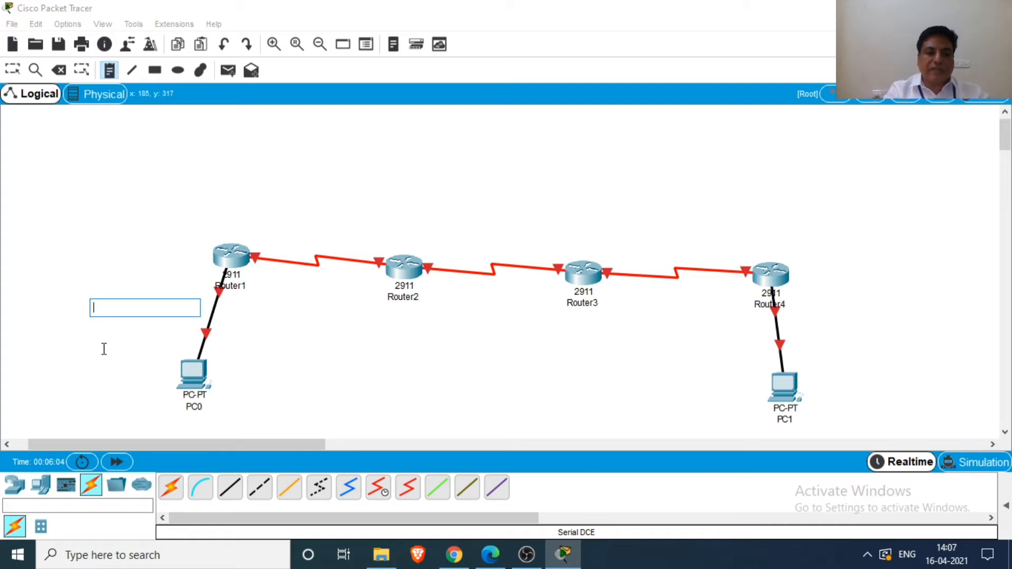
{"action": "type", "text": "1"}
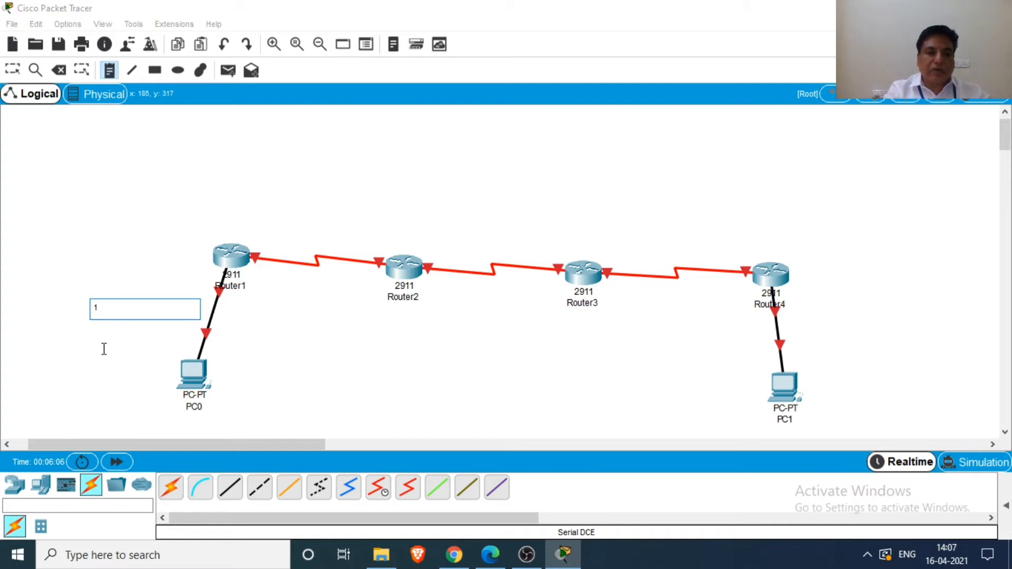
{"action": "type", "text": "92.6"}
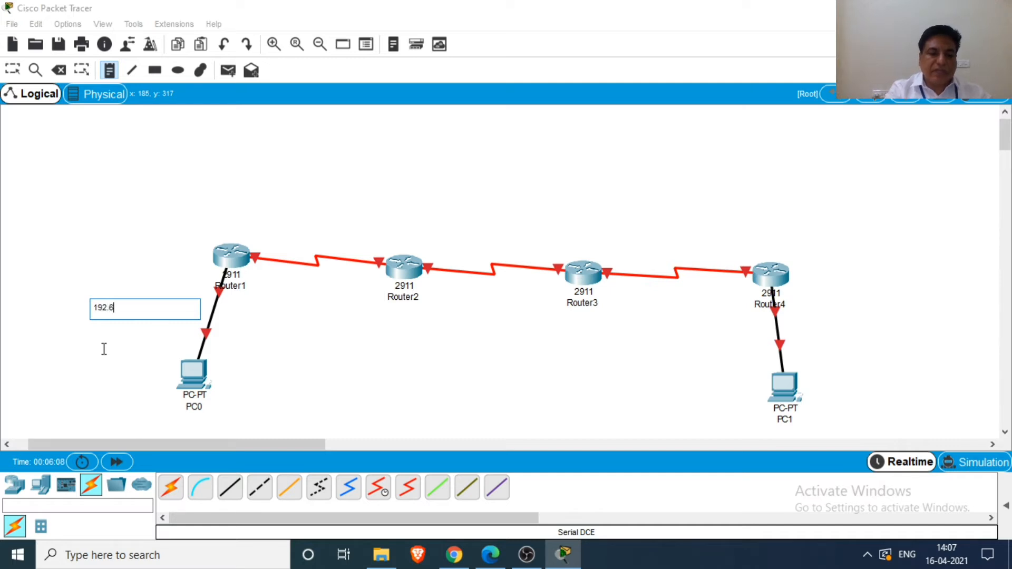
{"action": "key", "text": "BackSpace"}
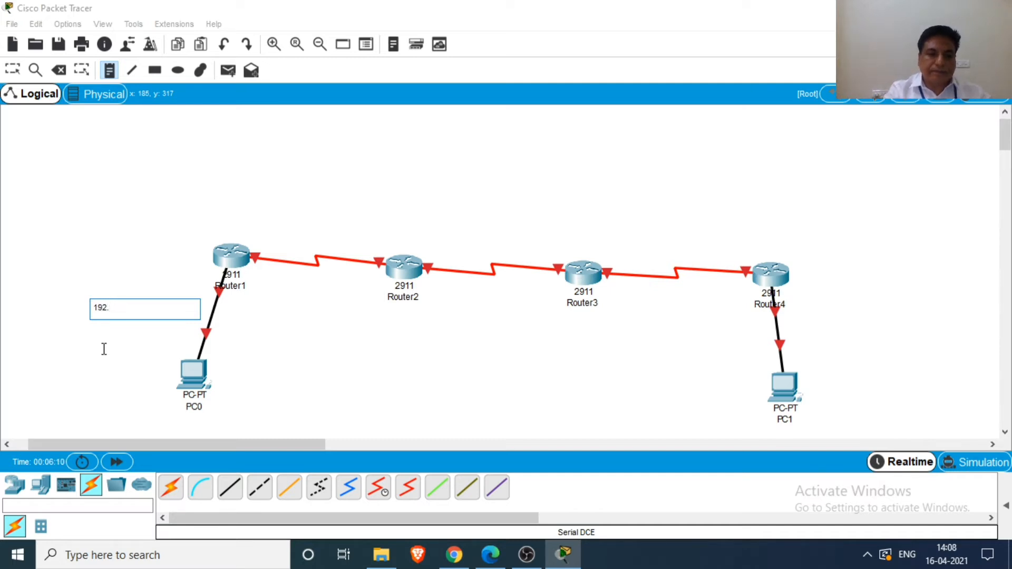
{"action": "type", "text": "168.5.0"}
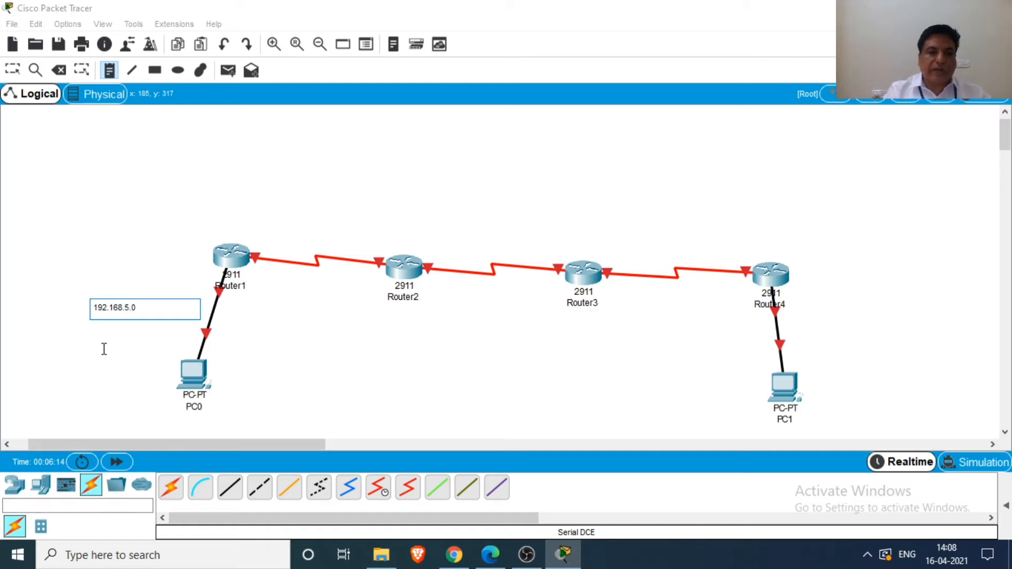
- Place a note reading 192.168.6.0 above the serial link between Router1 and Router2
{"action": "left_click", "coordinate": [269, 225]}
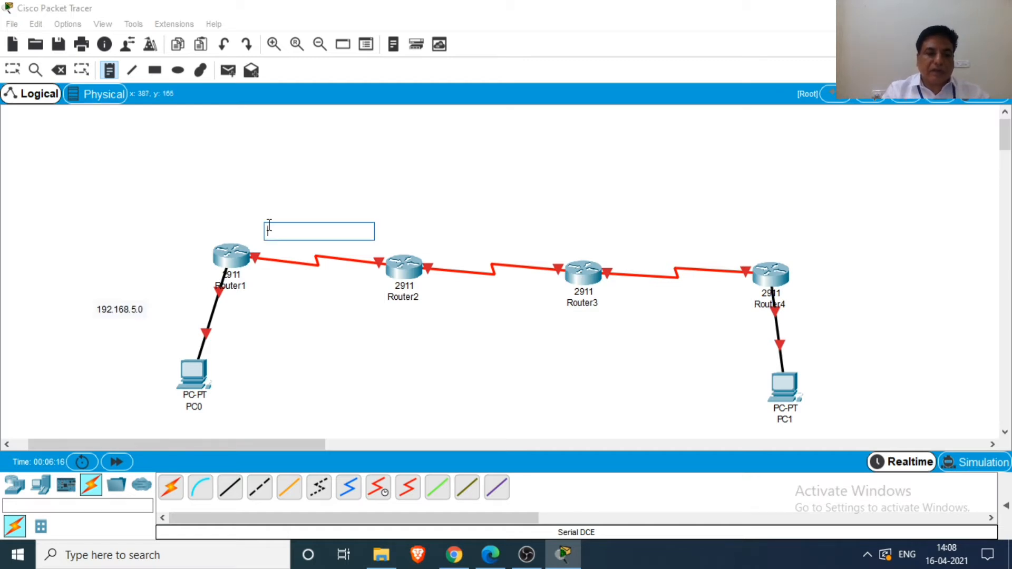
{"action": "type", "text": "192.16"}
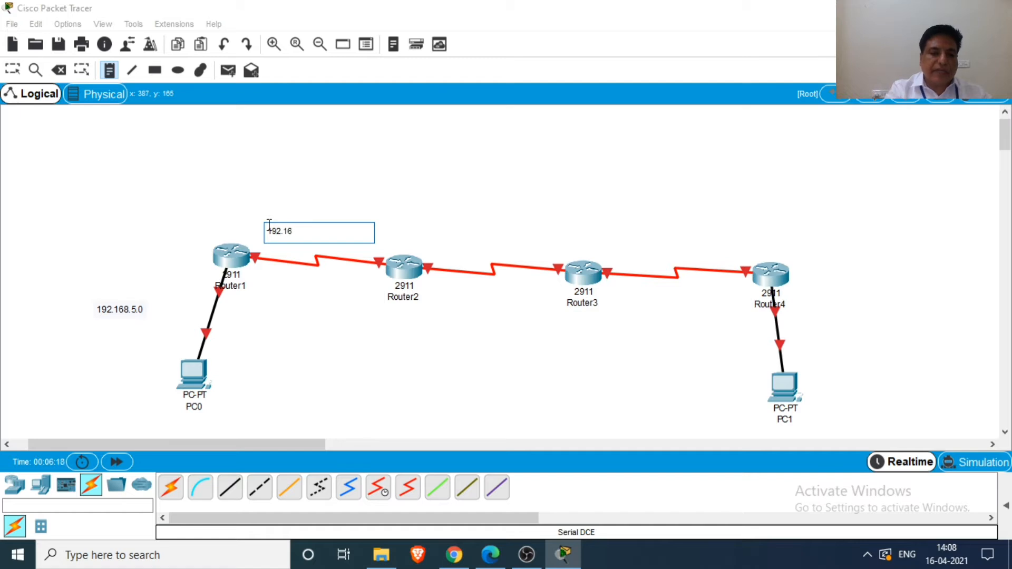
{"action": "type", "text": "8.6"}
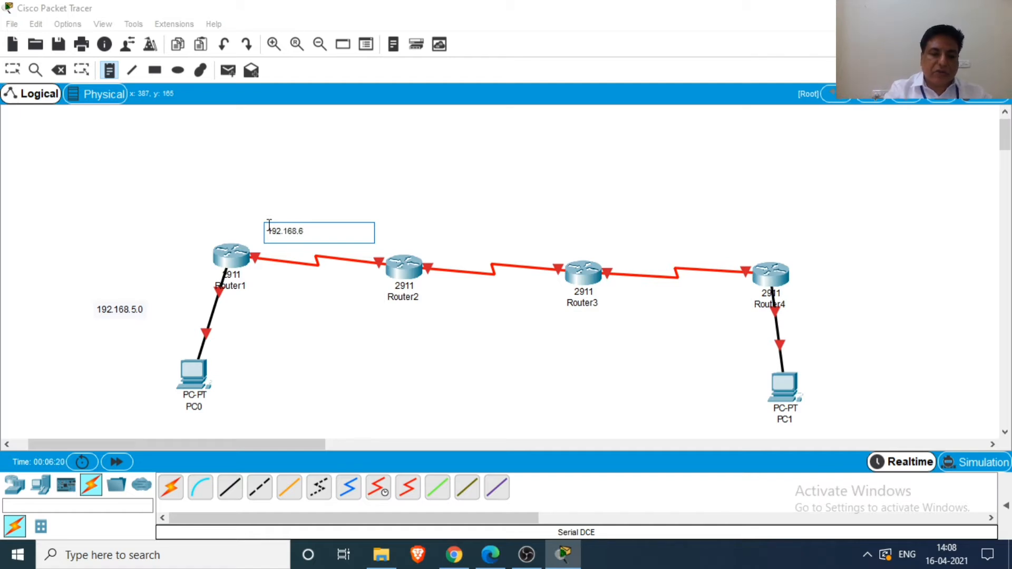
{"action": "type", "text": ".0"}
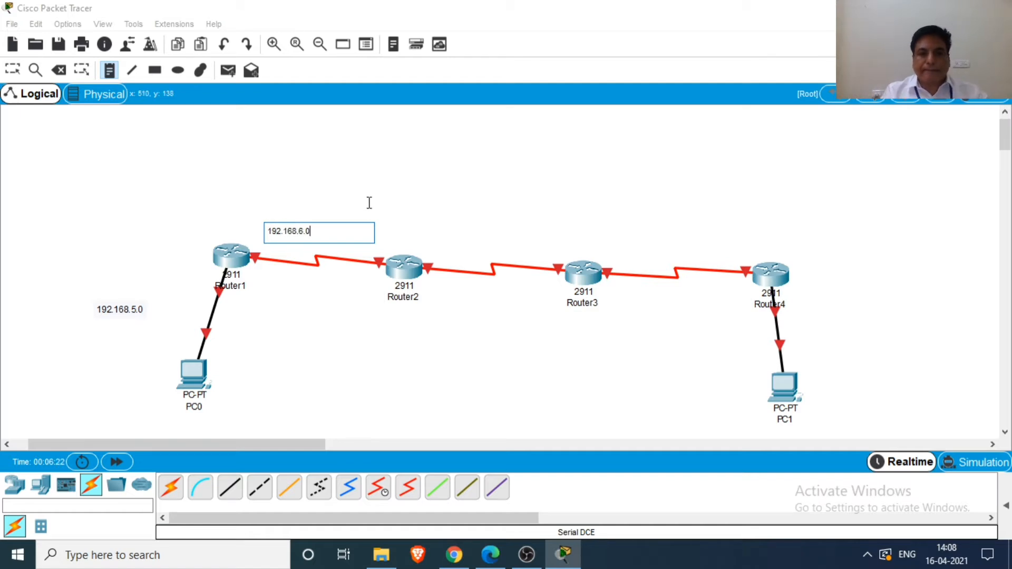
- Place a note reading 192.168.7.0 above the serial link between Router2 and Router3
{"action": "left_click", "coordinate": [441, 244]}
{"action": "type", "text": "1"}
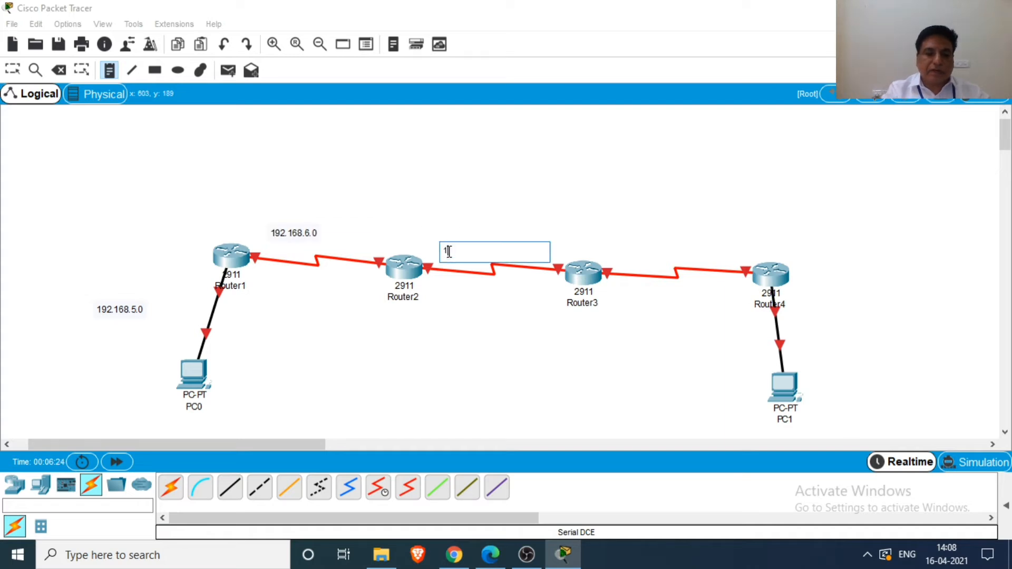
{"action": "type", "text": "92.168.7.0"}
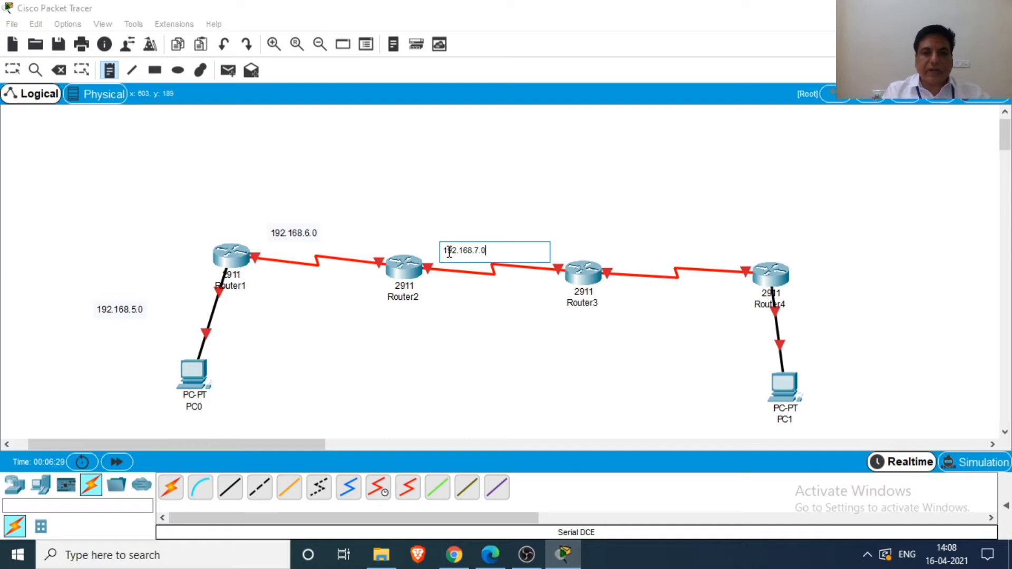
- Place a note reading 192.168.8.0 above the serial link between Router3 and Router4
{"action": "left_click", "coordinate": [619, 243]}
{"action": "type", "text": "192"}
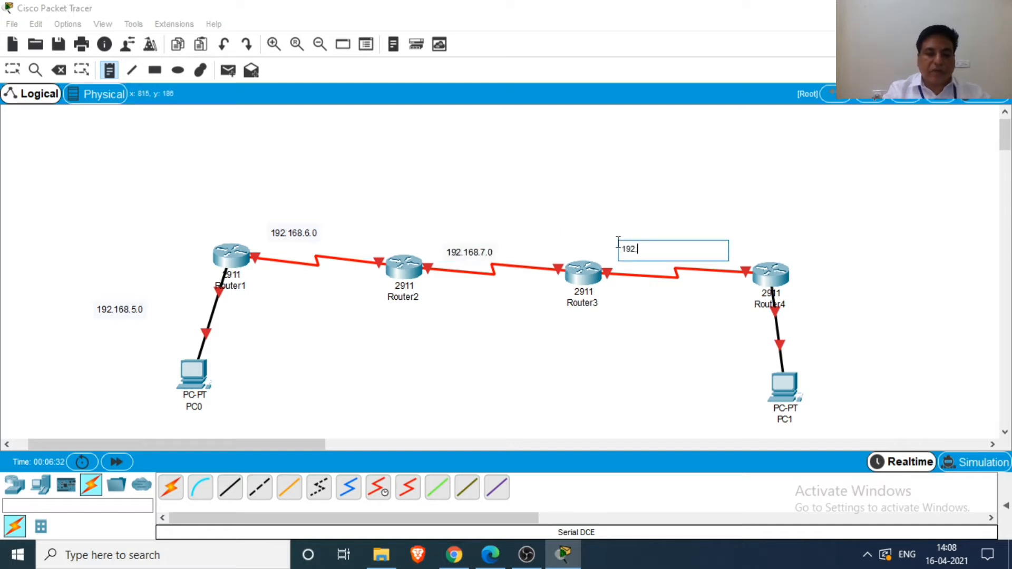
{"action": "type", "text": ".168.8.0"}
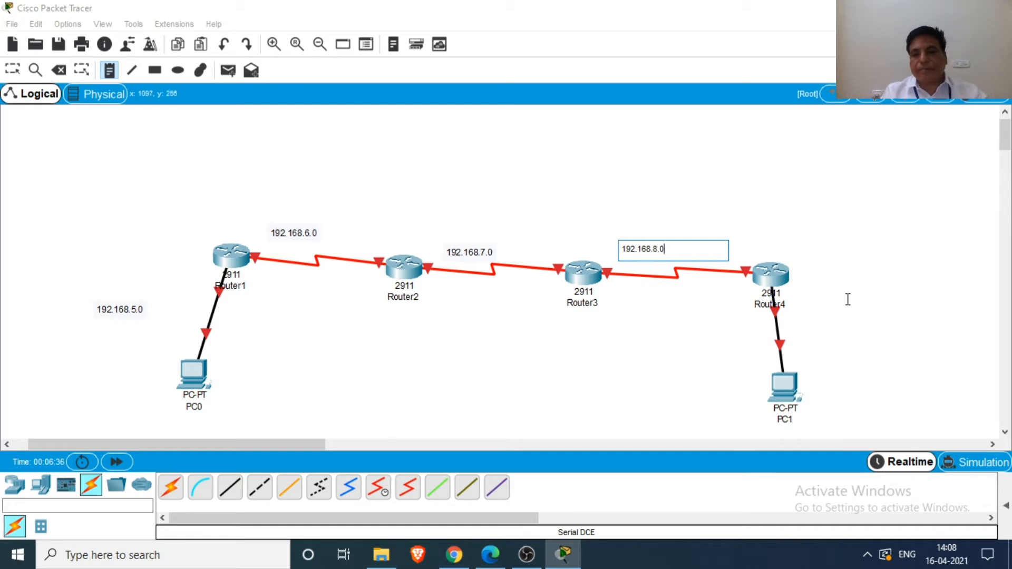
- Place a note reading 192.168.9.0 beside the link between Router4 and PC1, and leave note placement
{"action": "left_click", "coordinate": [816, 324]}
{"action": "type", "text": "19"}
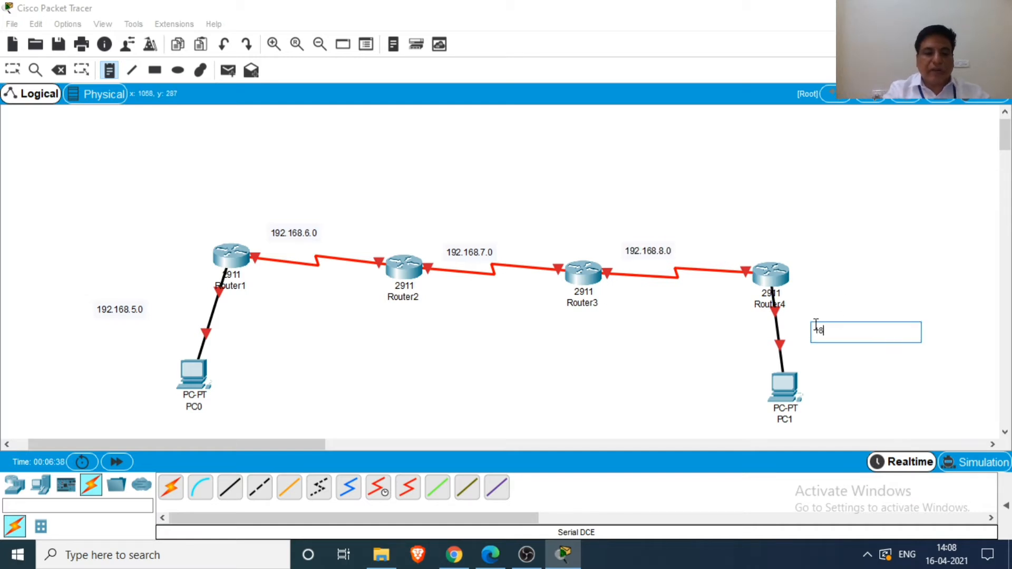
{"action": "type", "text": "2"}
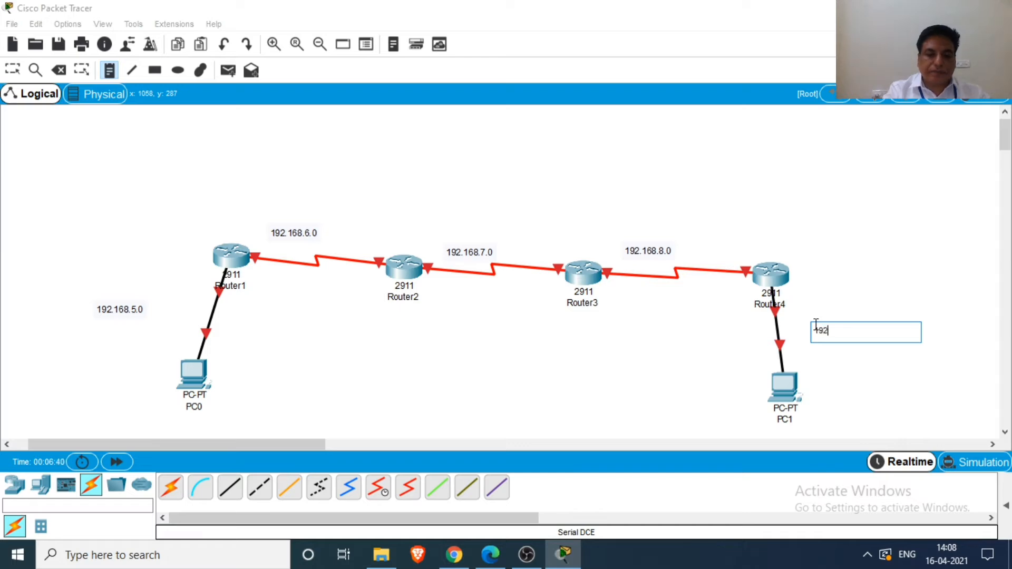
{"action": "type", "text": ".168.9.0"}
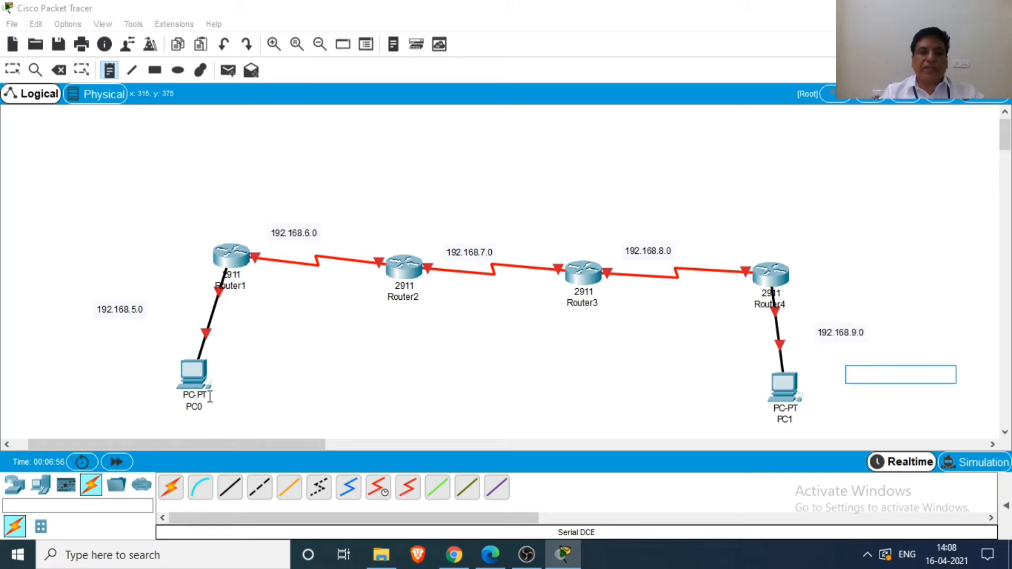
{"action": "key", "text": "Escape"}
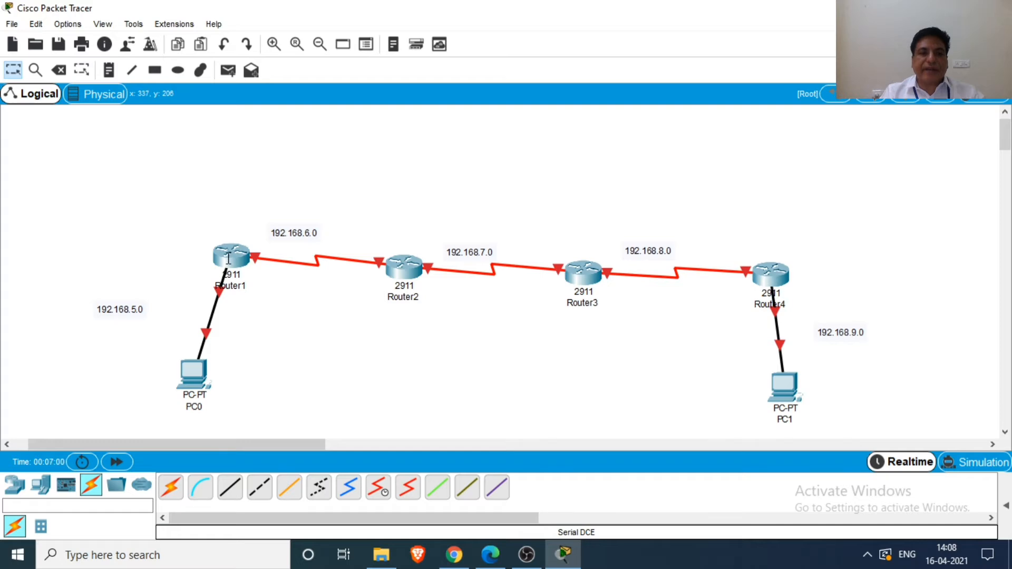
- Configure Router1's GigabitEthernet0/0 with IP address 192.168.5.1 and subnet mask 255.255.255.0, and switch the port on
{"action": "mouse_move", "coordinate": [228, 258]}
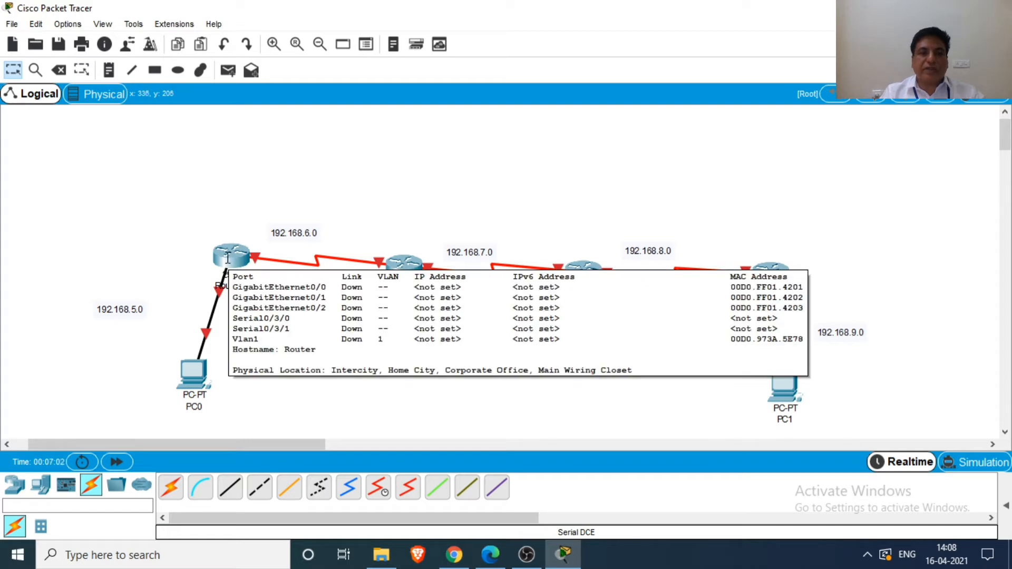
{"action": "left_click", "coordinate": [228, 259]}
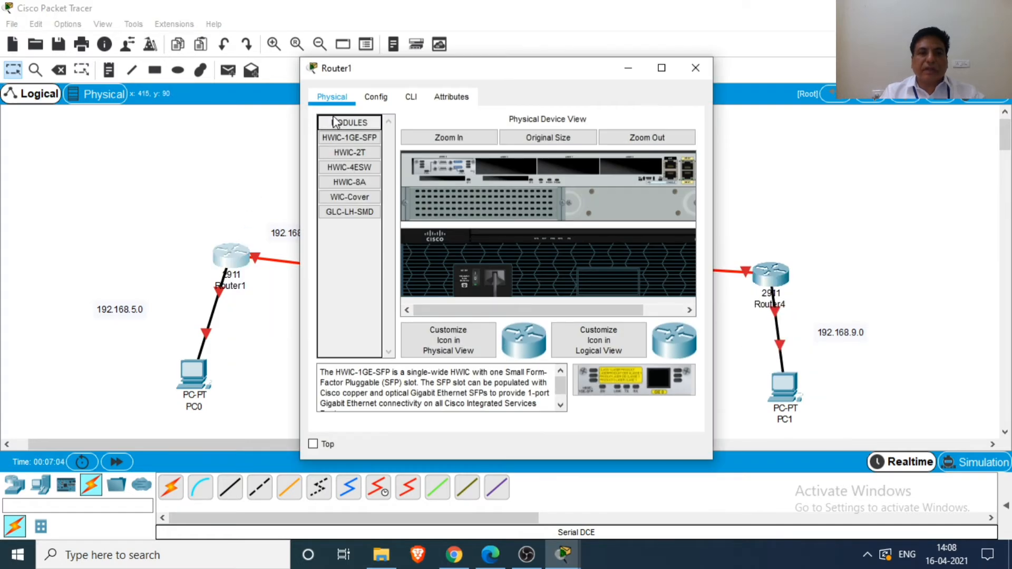
{"action": "left_click", "coordinate": [378, 99]}
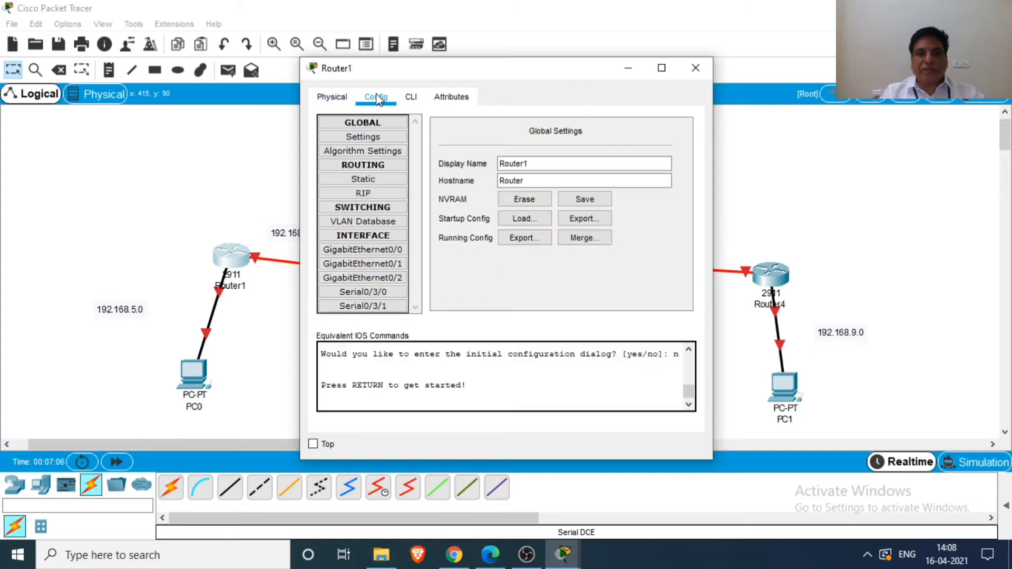
{"action": "left_click_drag", "start_coordinate": [537, 74], "coordinate": [687, 67]}
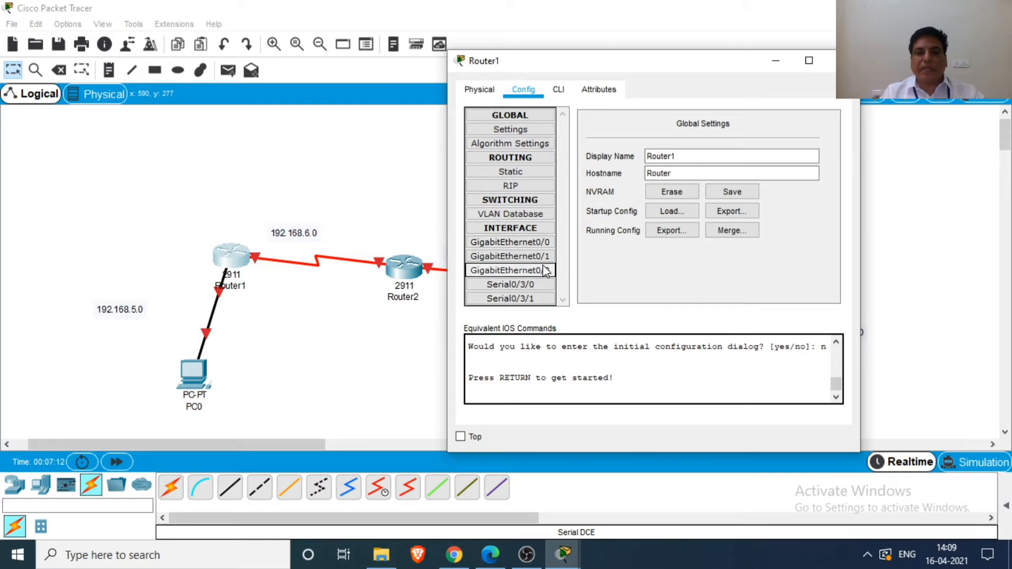
{"action": "left_click", "coordinate": [536, 244]}
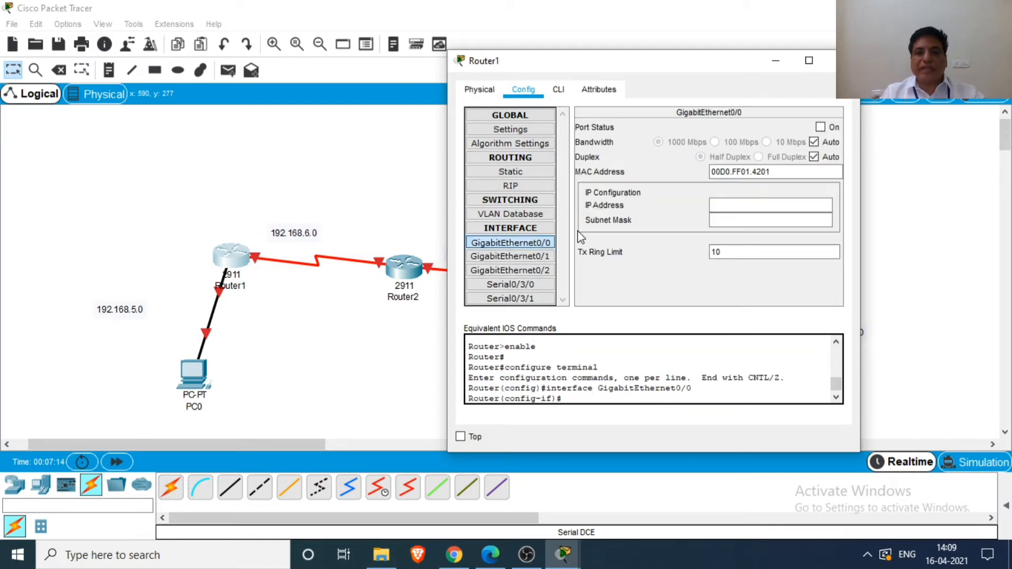
{"action": "type", "text": "192.168"}
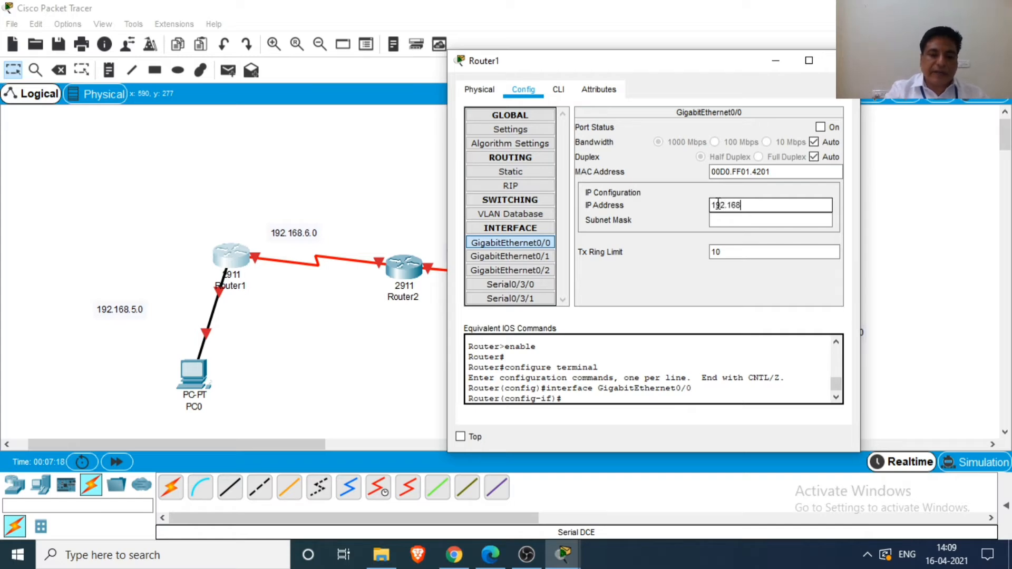
{"action": "type", "text": ".5."}
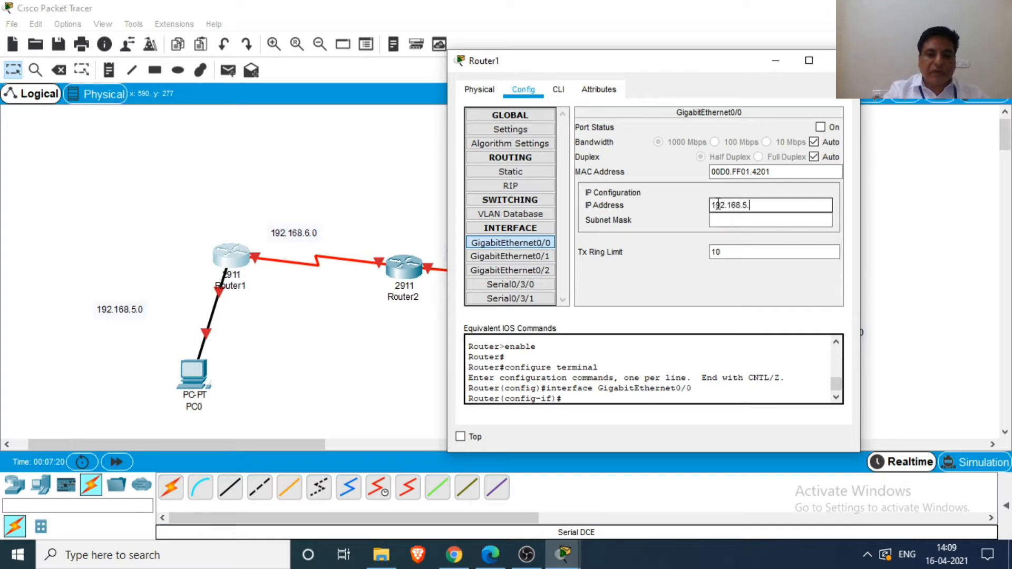
{"action": "type", "text": "1"}
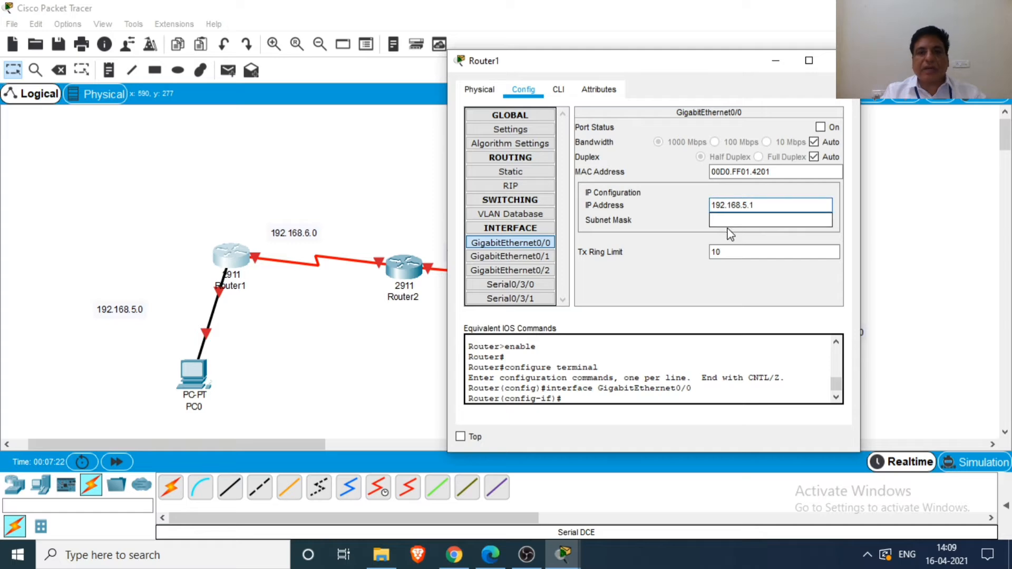
{"action": "left_click", "coordinate": [732, 219]}
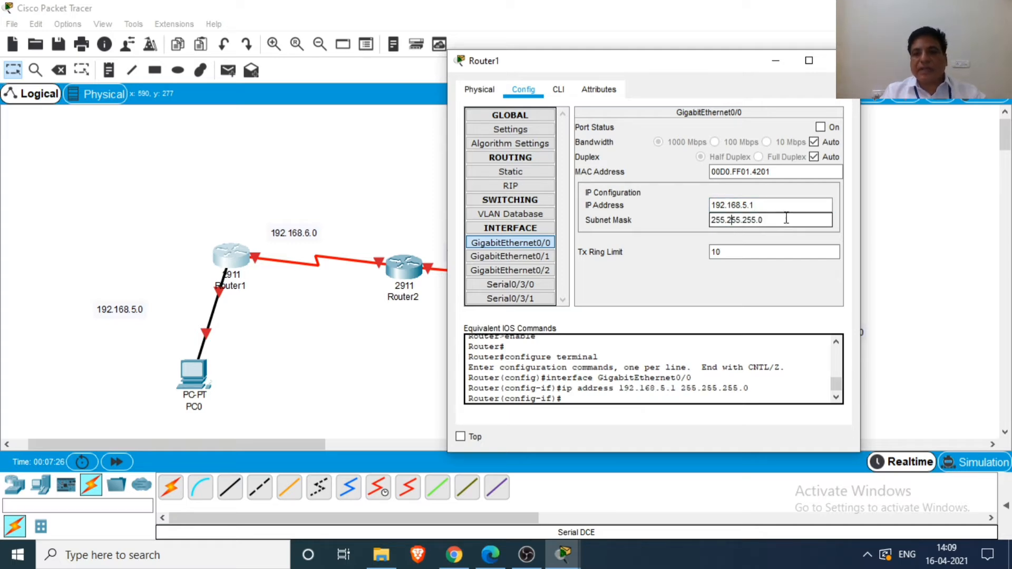
{"action": "left_click", "coordinate": [820, 127]}
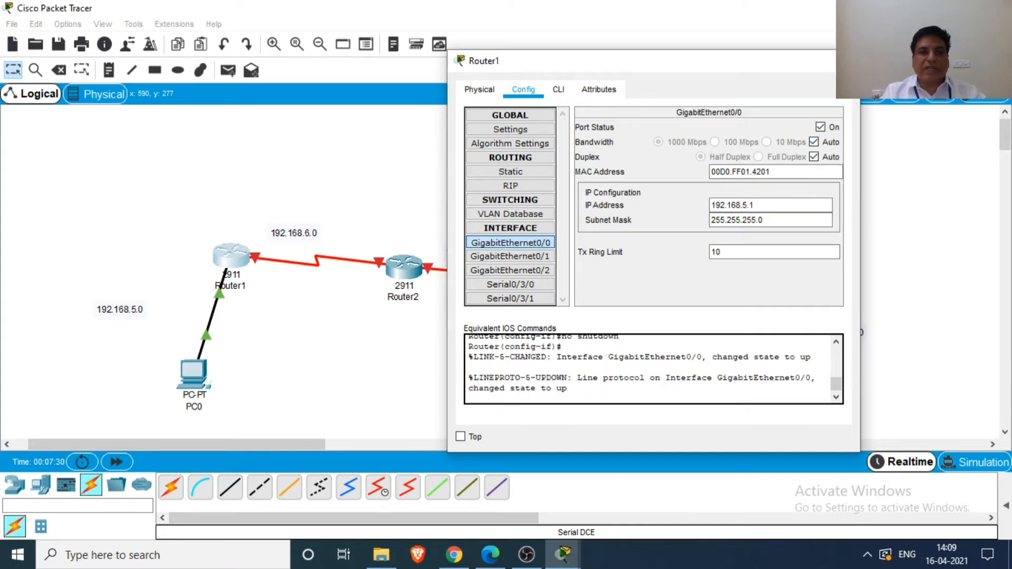
{"action": "left_click", "coordinate": [849, 61]}
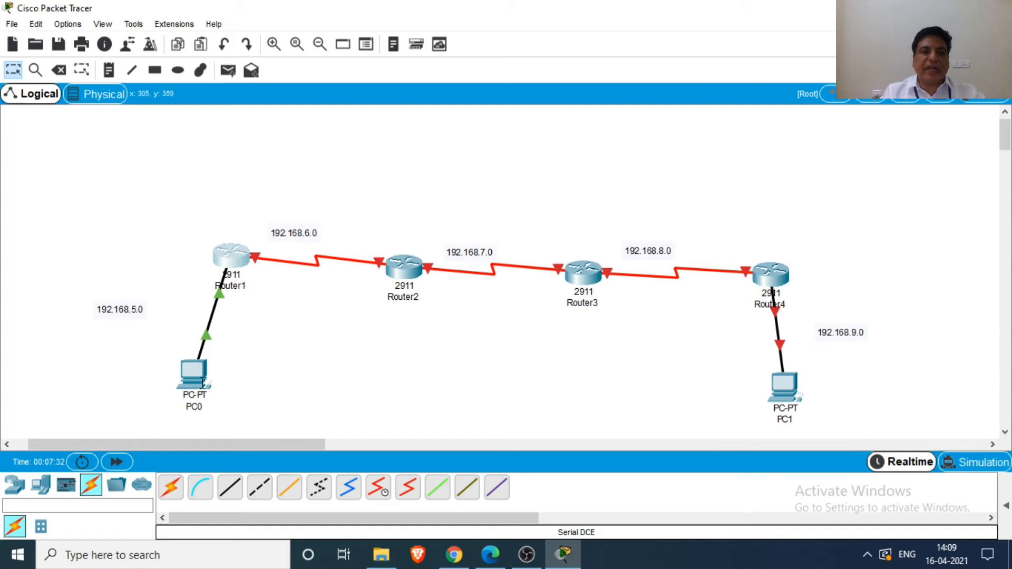
- Give PC0 the static IP address 192.168.5.2 with subnet mask 255.255.255.0
{"action": "left_click", "coordinate": [195, 375]}
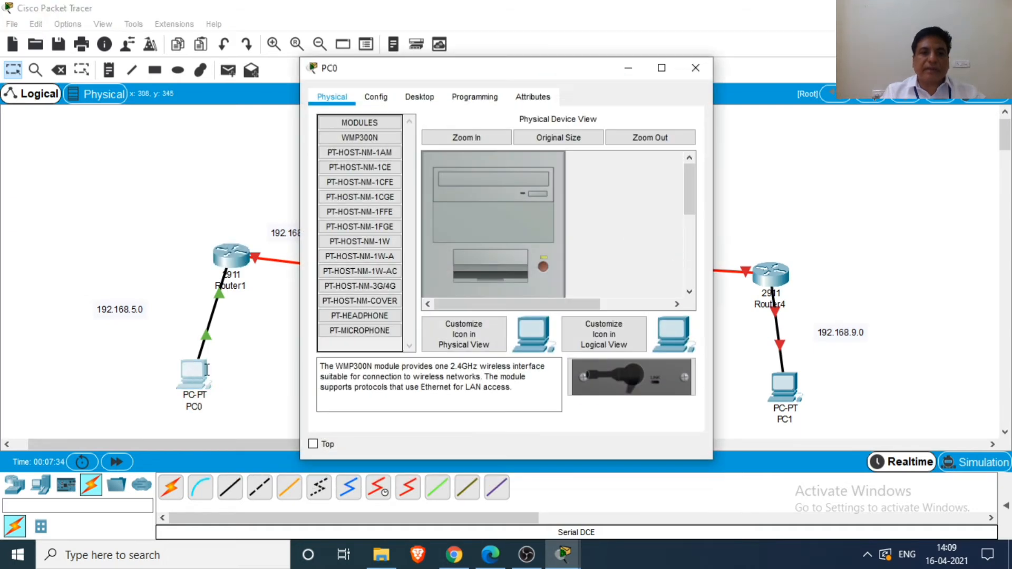
{"action": "left_click", "coordinate": [422, 99]}
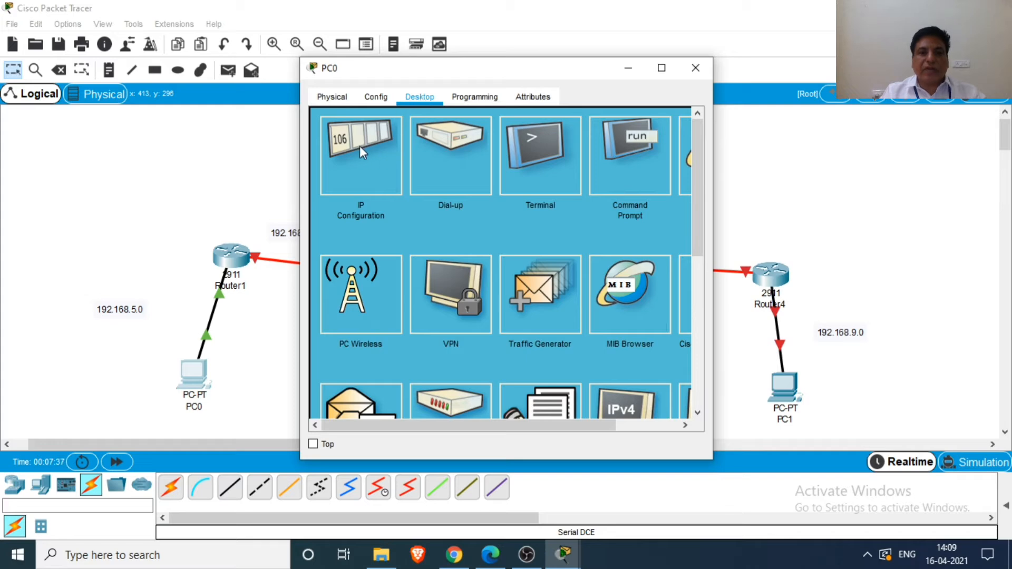
{"action": "left_click", "coordinate": [360, 146]}
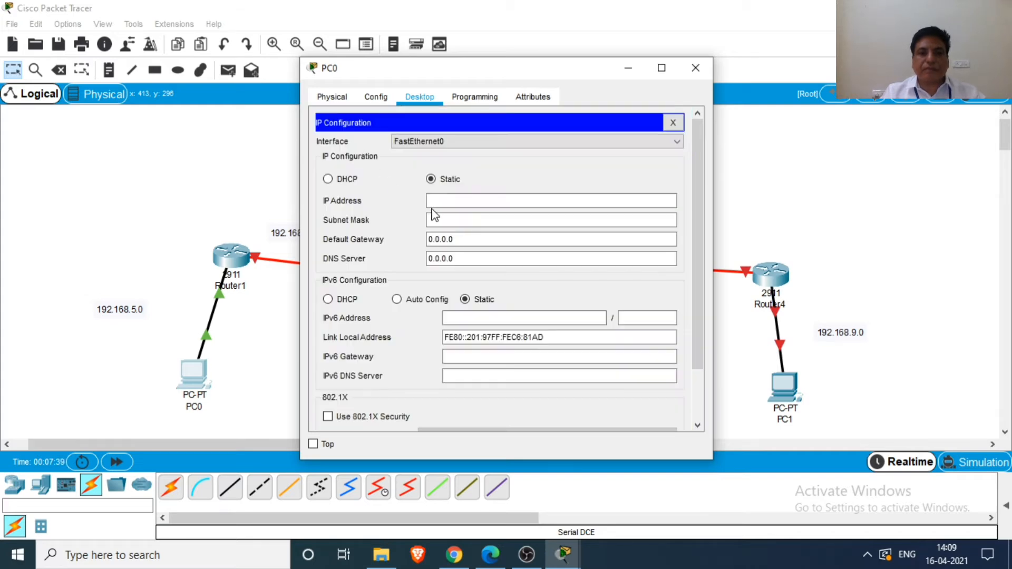
{"action": "type", "text": "192"}
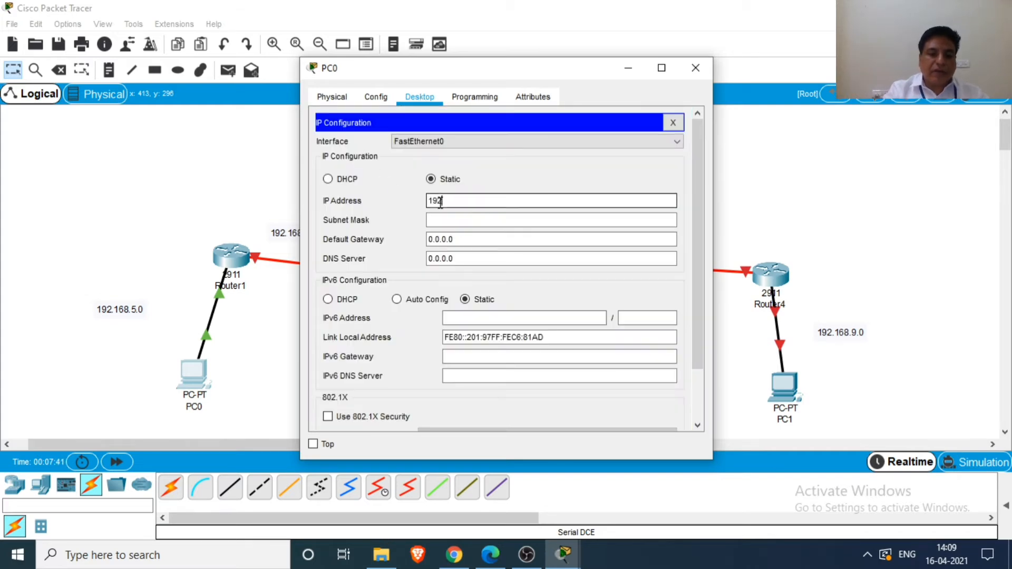
{"action": "type", "text": ".168.5.2"}
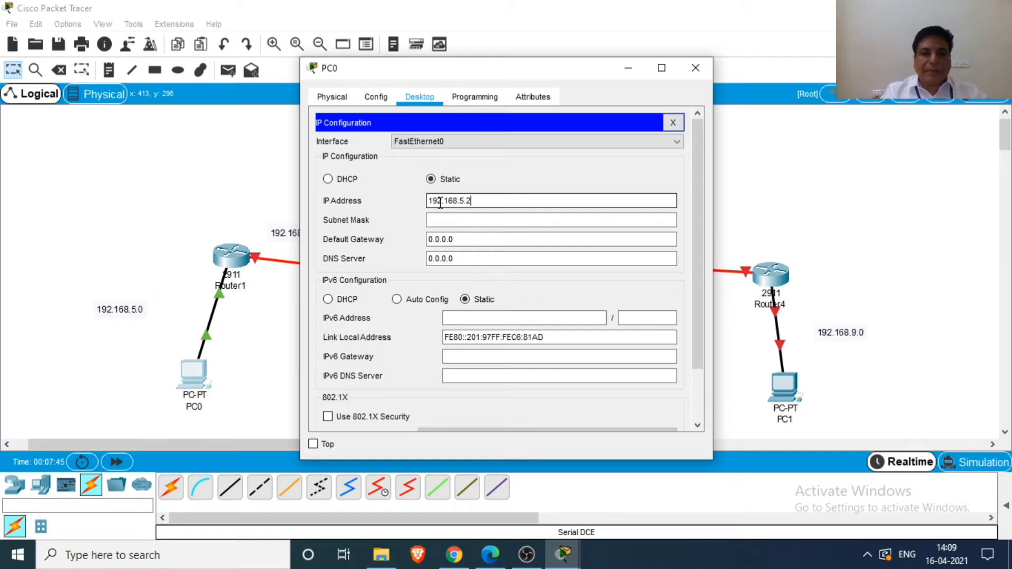
{"action": "left_click", "coordinate": [478, 223]}
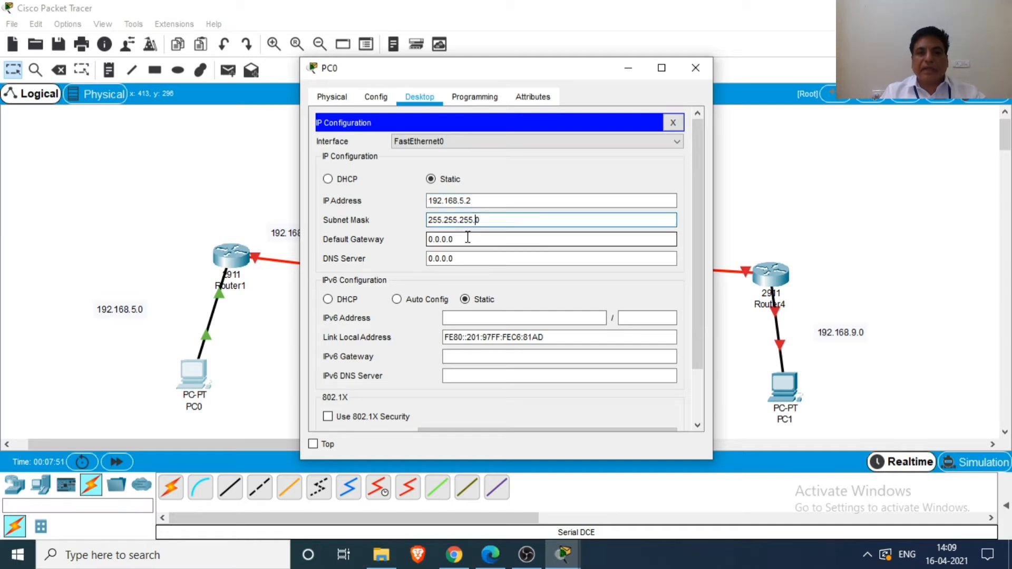
- Set both PC0's default gateway and its DNS server to 192.168.5.1, and close its configuration
{"action": "left_click_drag", "start_coordinate": [458, 239], "coordinate": [419, 240]}
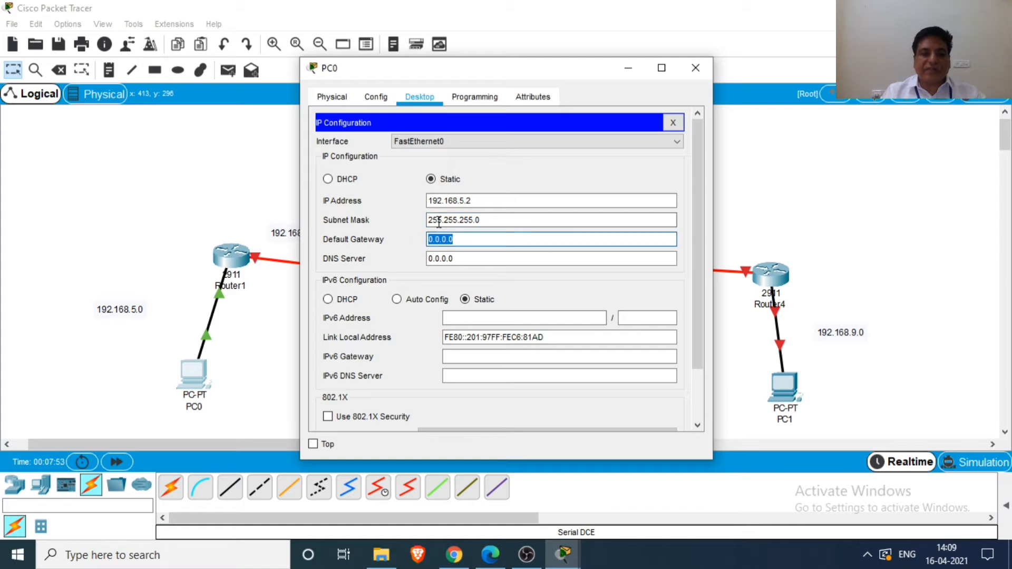
{"action": "type", "text": "192.168.5"}
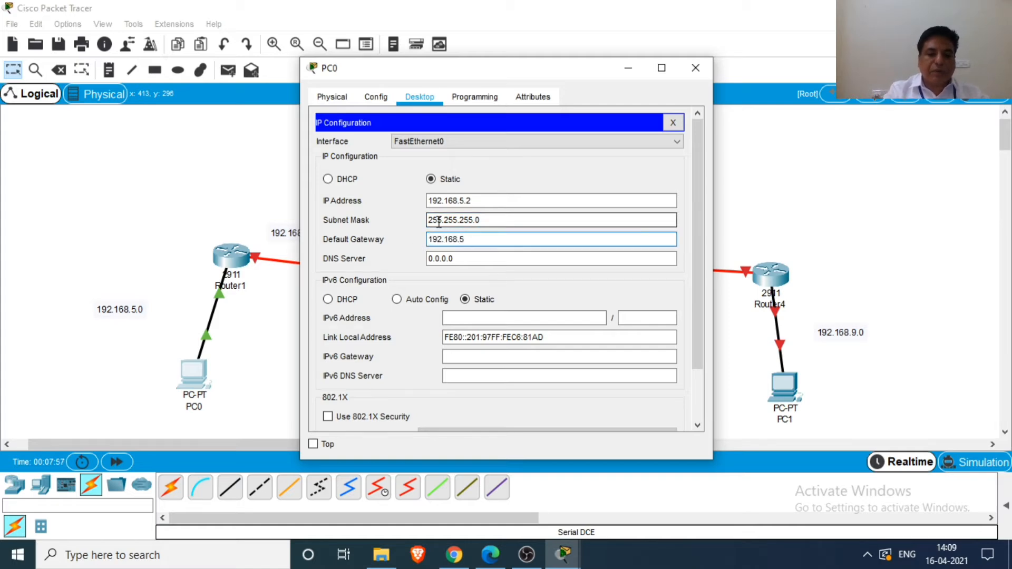
{"action": "type", "text": ".1"}
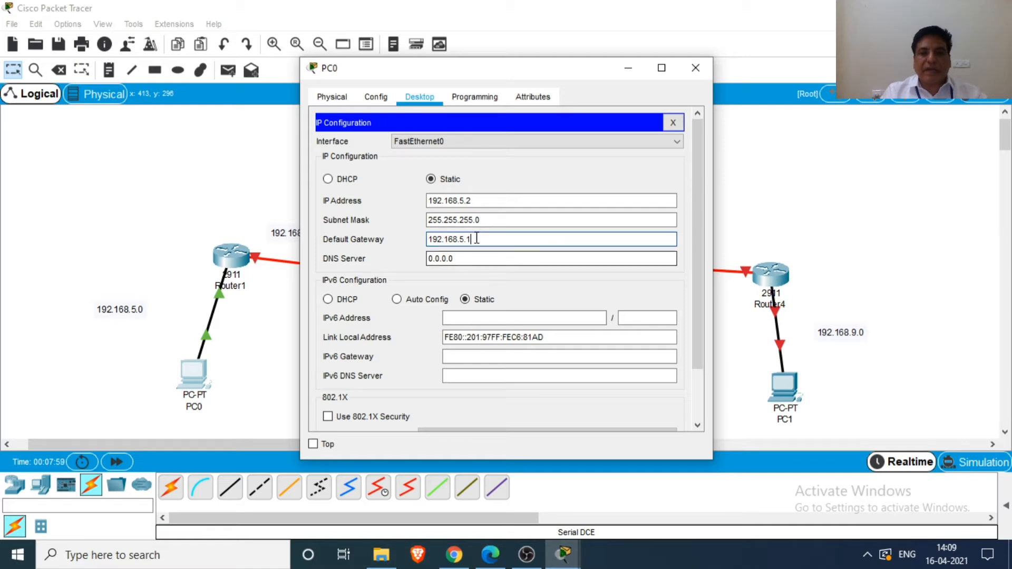
{"action": "left_click_drag", "start_coordinate": [470, 239], "coordinate": [419, 260]}
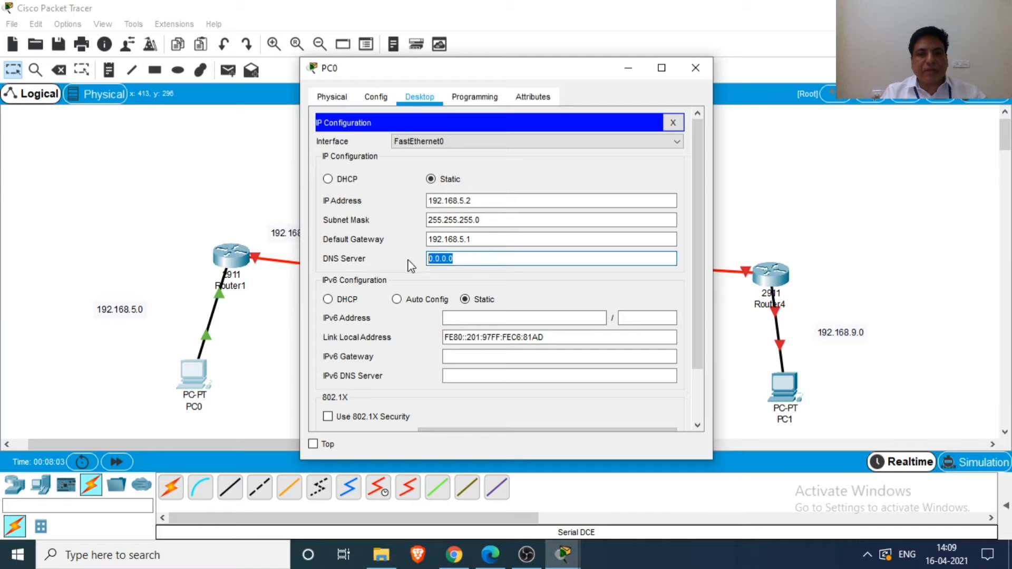
{"action": "type", "text": "192.168.5.1"}
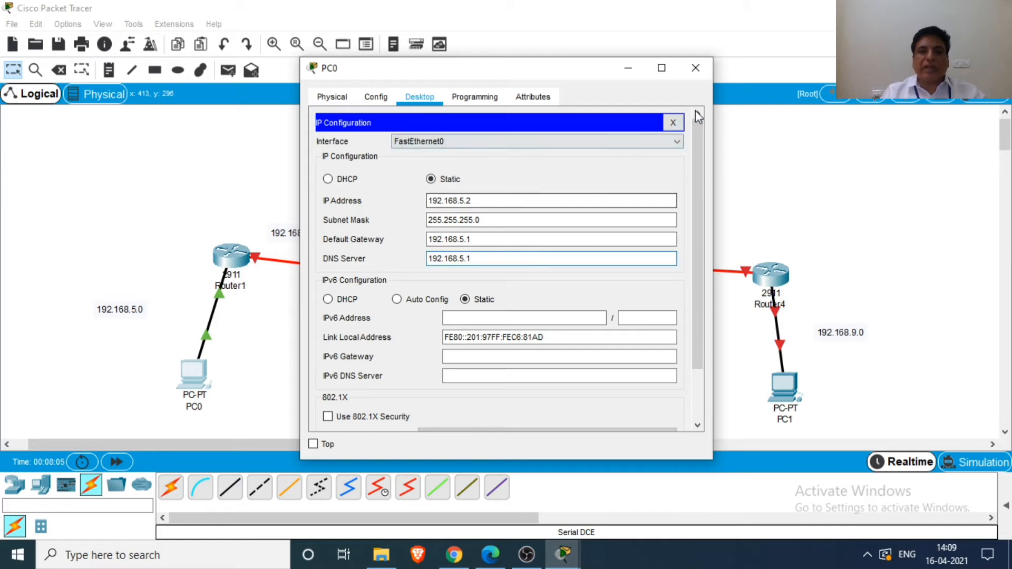
{"action": "left_click", "coordinate": [696, 67]}
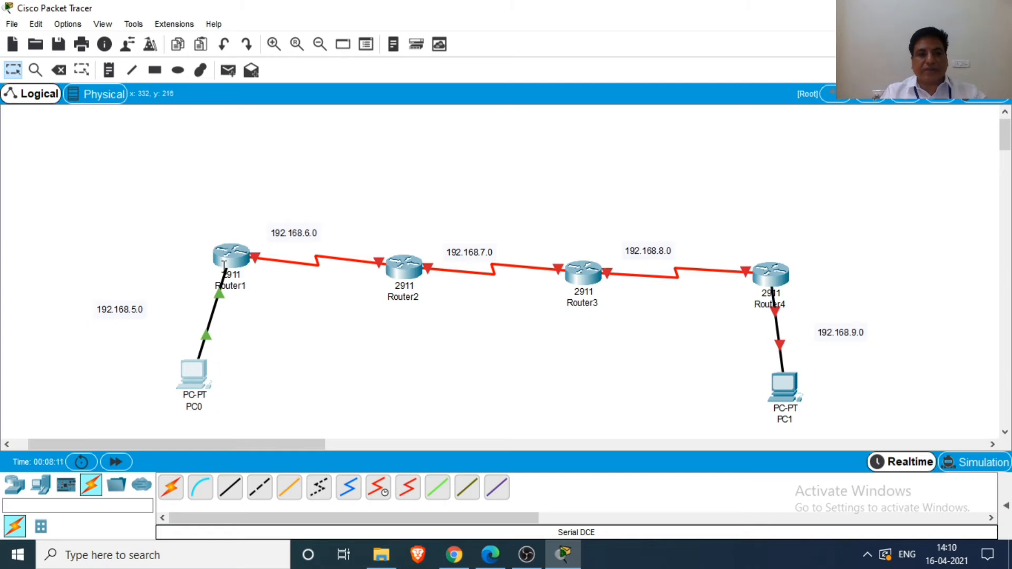
- Configure Router4's GigabitEthernet0/0 with IP address 192.168.9.1 and subnet mask 255.255.255.0, and switch the port on
{"action": "mouse_move", "coordinate": [231, 261]}
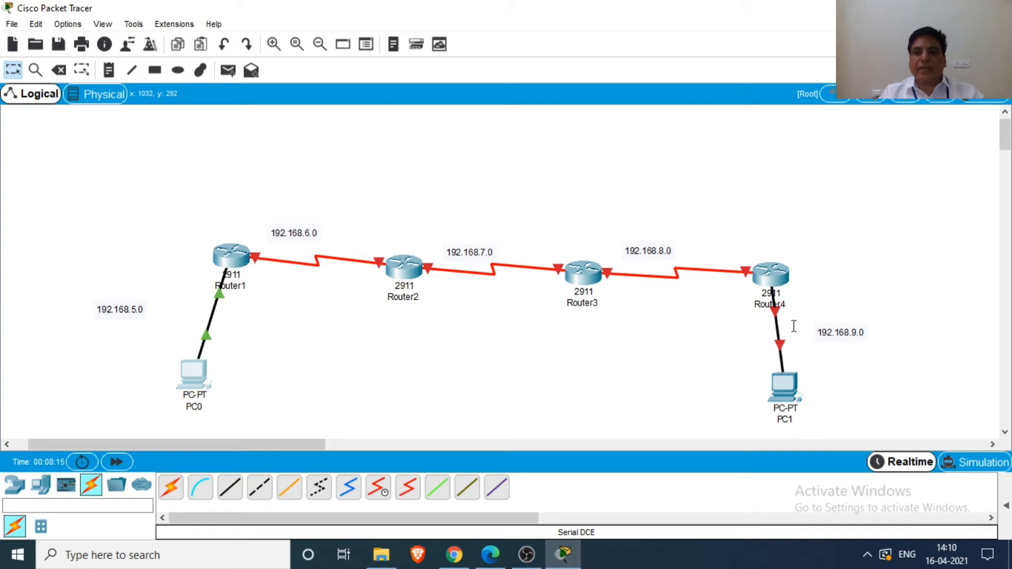
{"action": "left_click", "coordinate": [767, 271]}
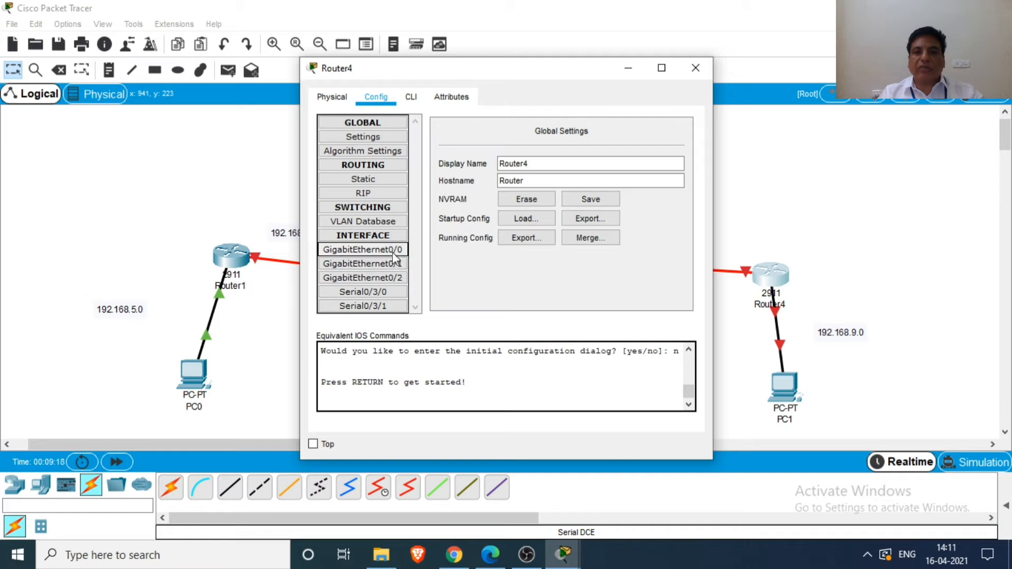
{"action": "left_click", "coordinate": [390, 247]}
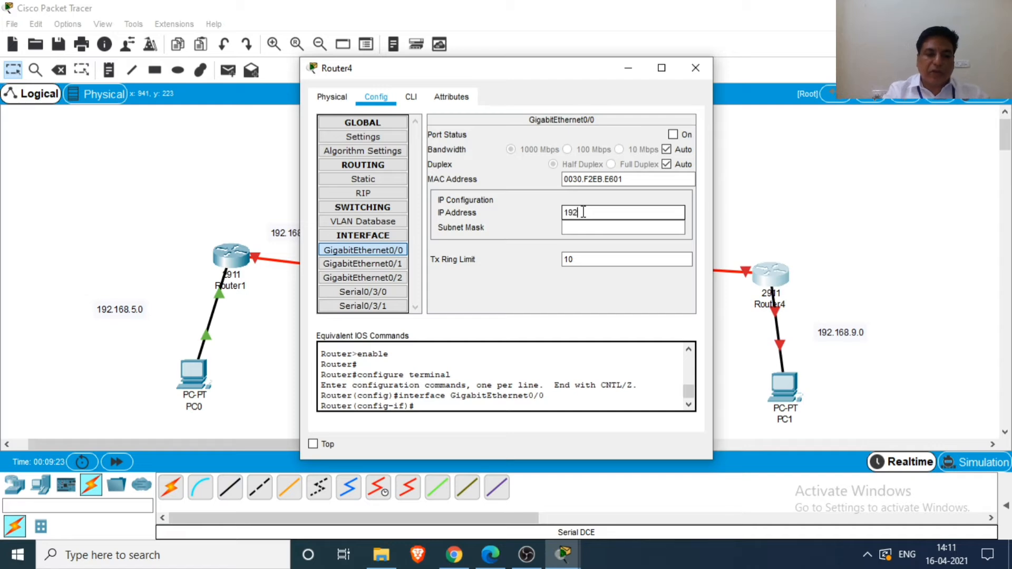
{"action": "type", "text": "8.9.1"}
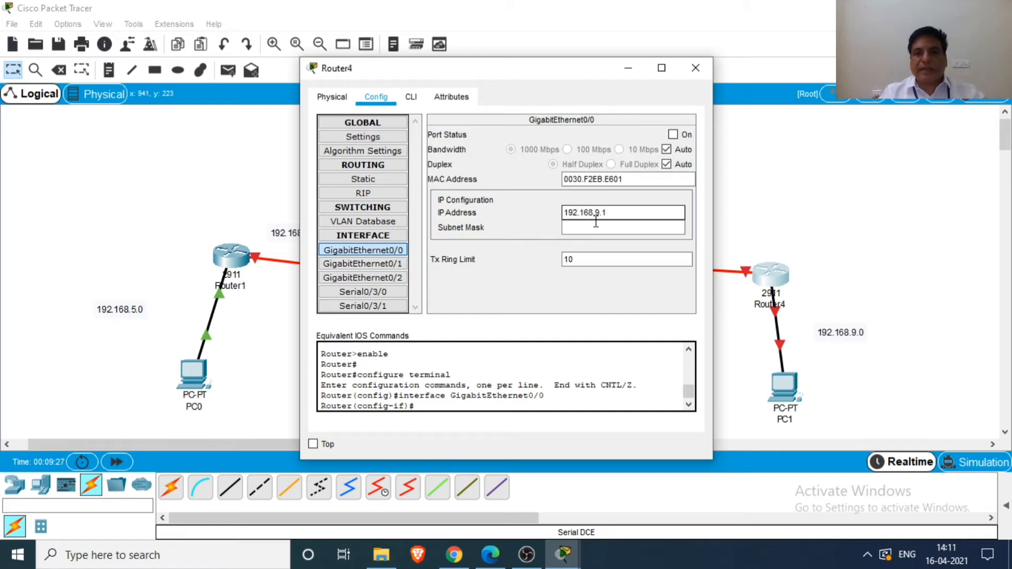
{"action": "left_click", "coordinate": [597, 230]}
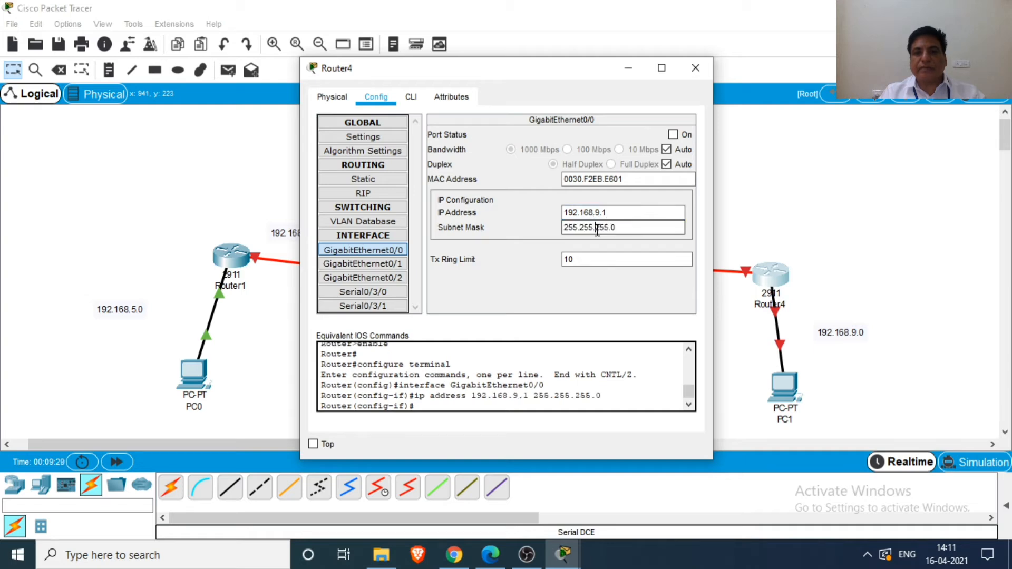
{"action": "left_click", "coordinate": [673, 135]}
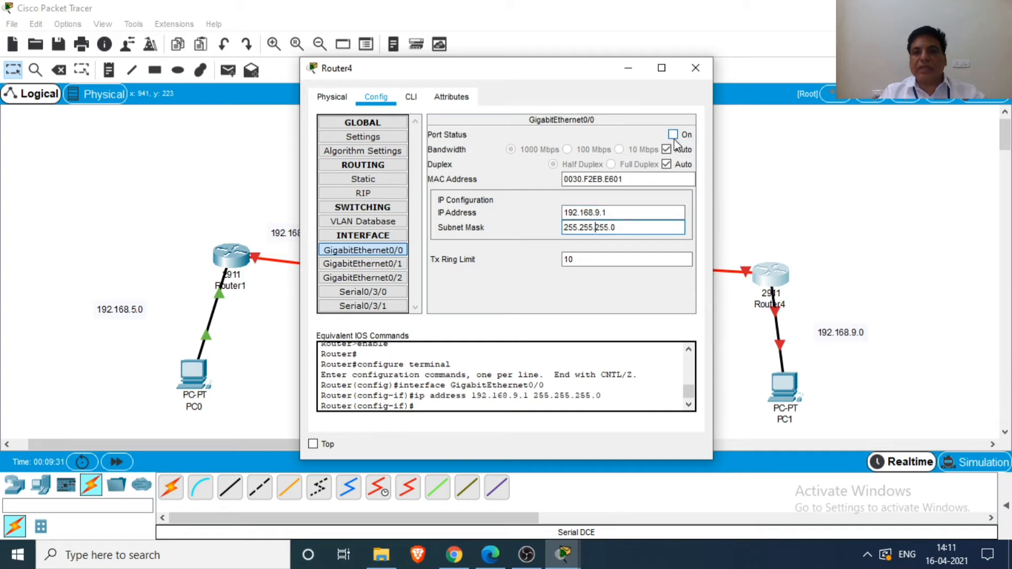
{"action": "left_click", "coordinate": [695, 68]}
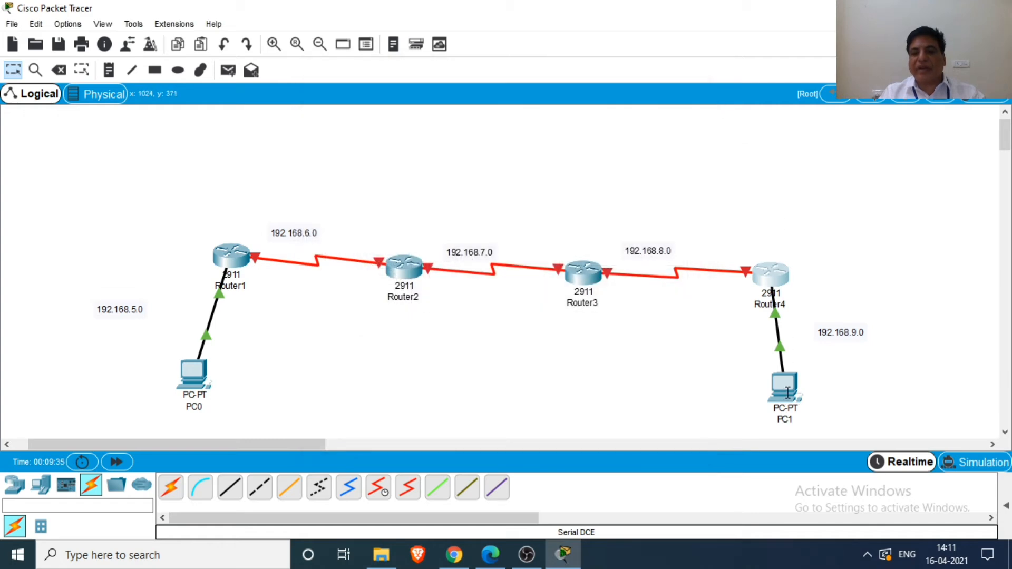
- Give PC1 the static IP address 192.168.9.2 with subnet mask 255.255.255.0
{"action": "left_click", "coordinate": [785, 387]}
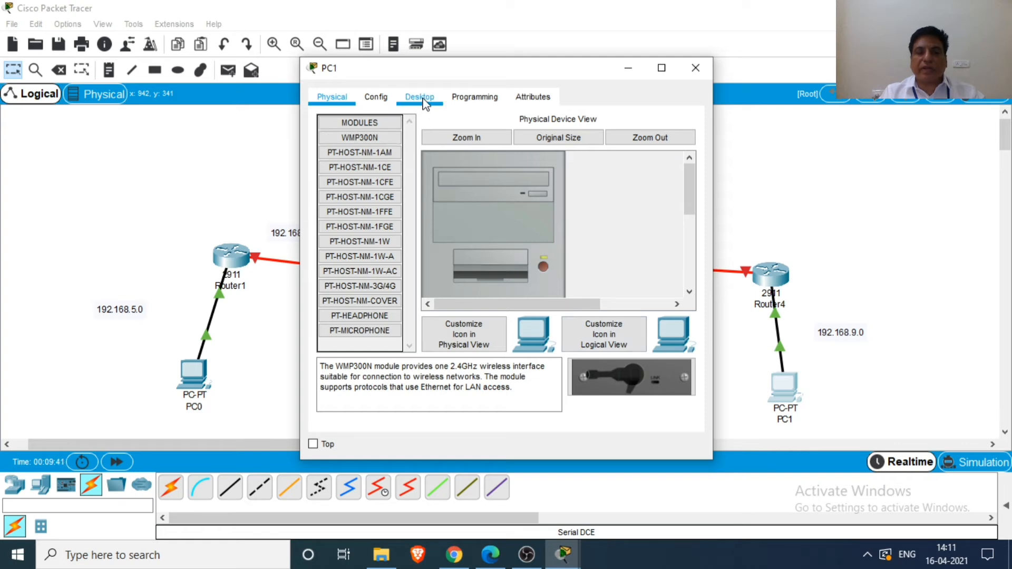
{"action": "left_click", "coordinate": [425, 102]}
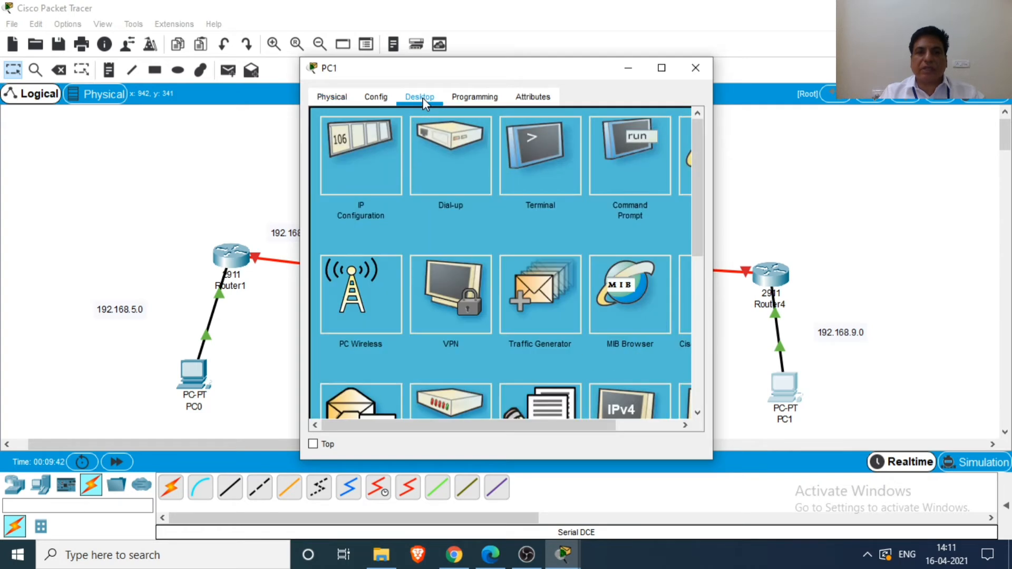
{"action": "left_click", "coordinate": [348, 158]}
{"action": "left_click", "coordinate": [457, 200]}
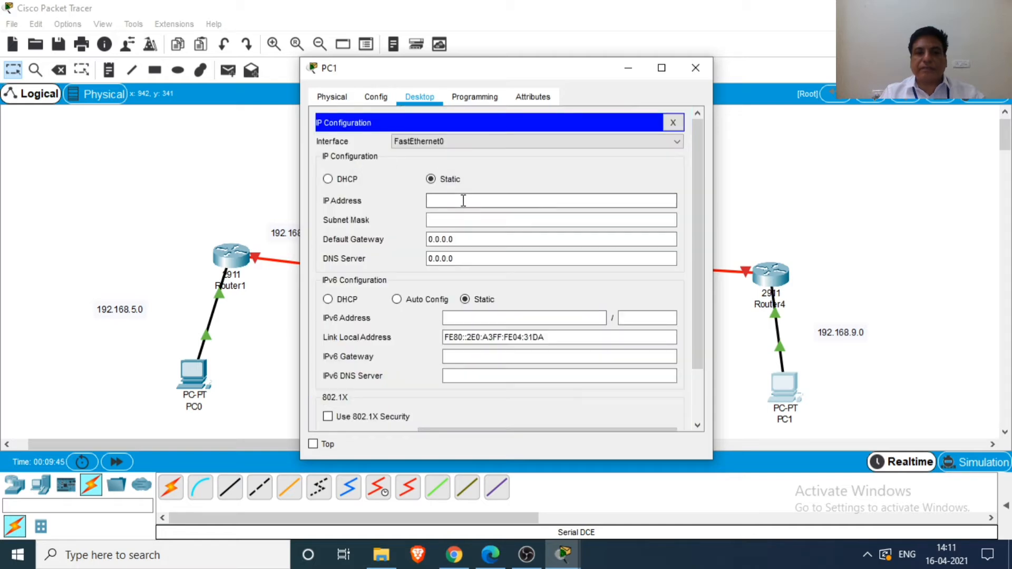
{"action": "type", "text": "19"}
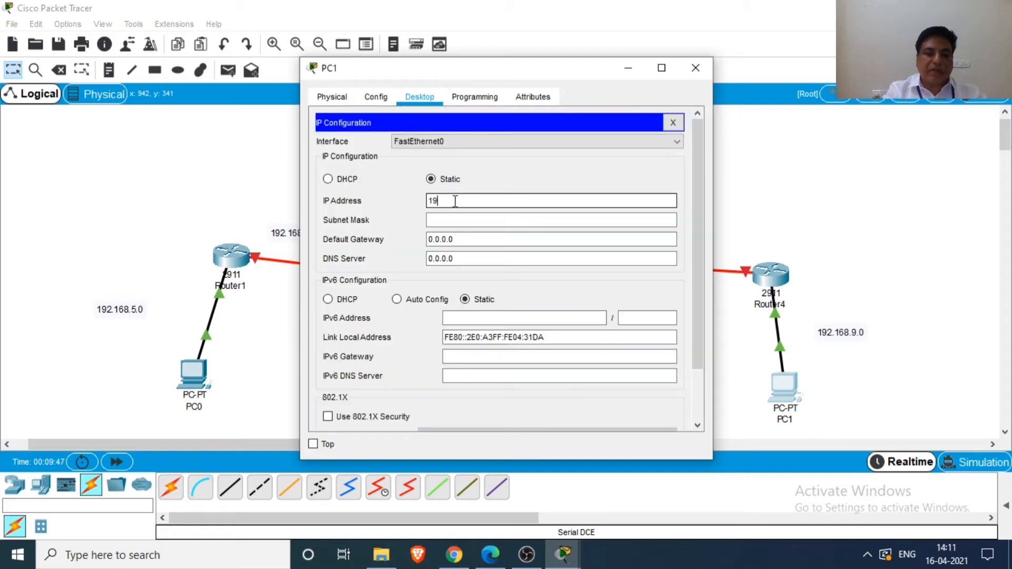
{"action": "type", "text": "2.168"}
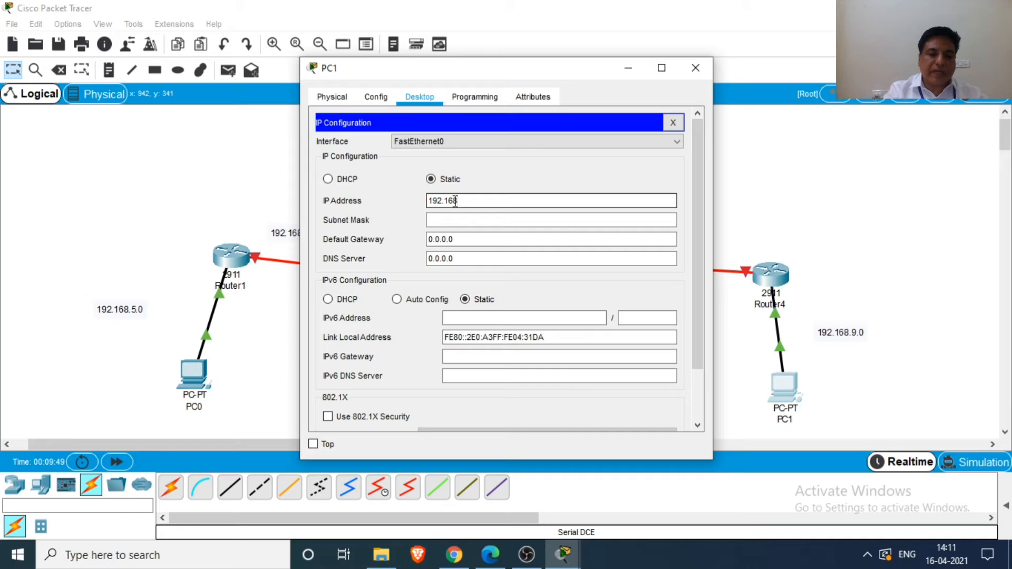
{"action": "type", "text": ".9."}
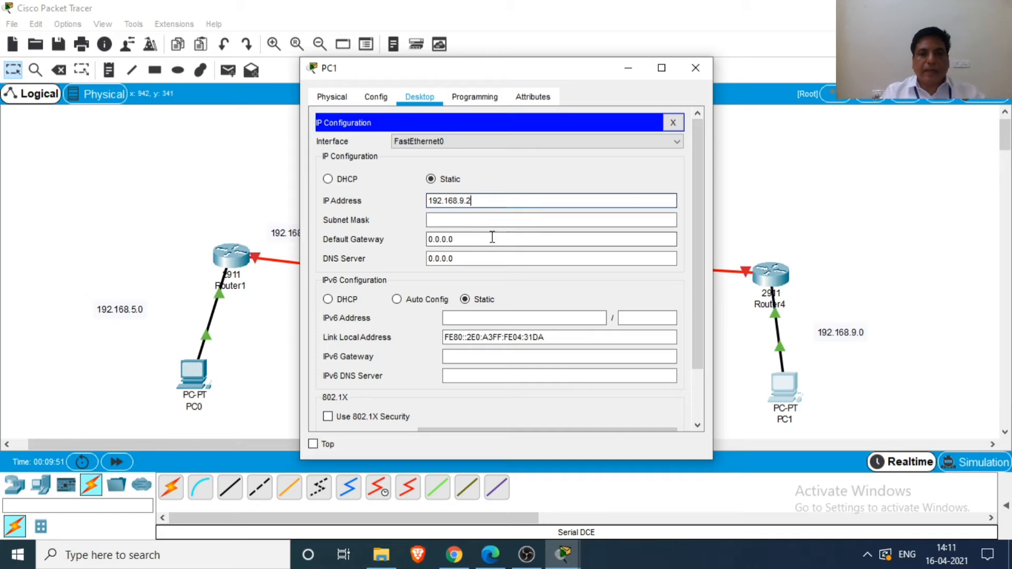
{"action": "type", "text": "2"}
{"action": "left_click", "coordinate": [476, 219]}
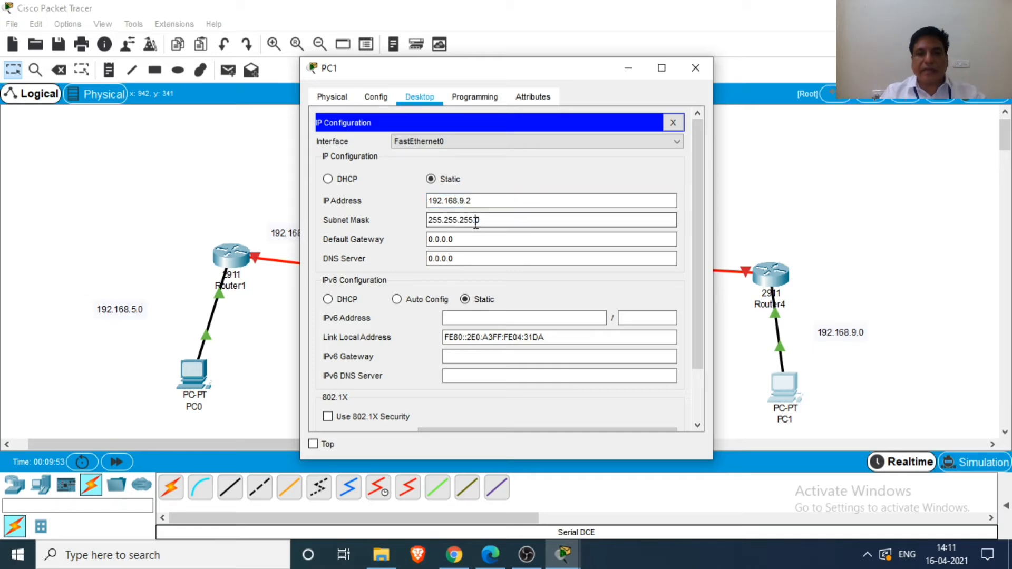
- Set both PC1's default gateway and its DNS server to 192.168.9.1, and close its configuration
{"action": "left_click_drag", "start_coordinate": [462, 238], "coordinate": [415, 238]}
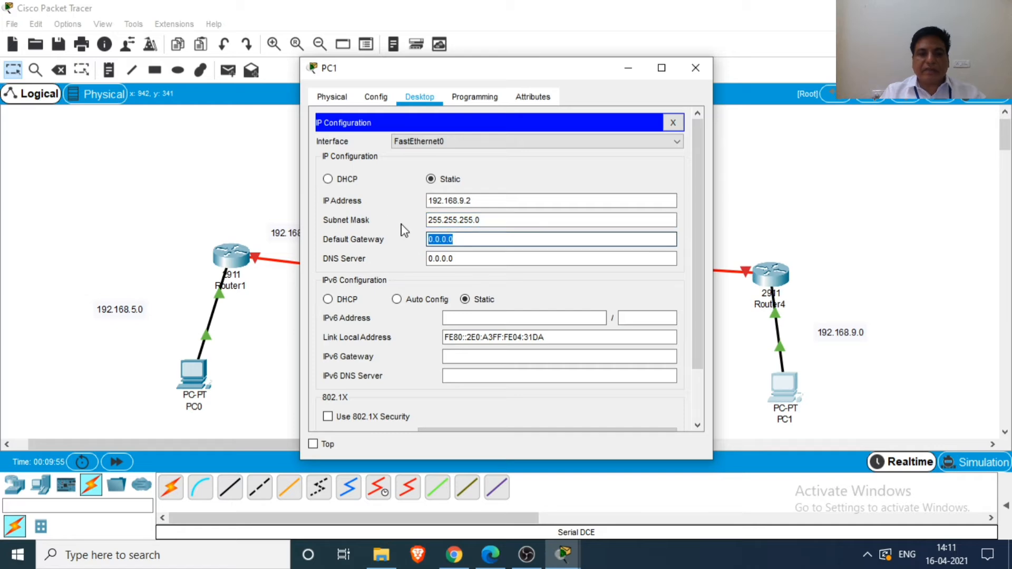
{"action": "type", "text": "192.1"}
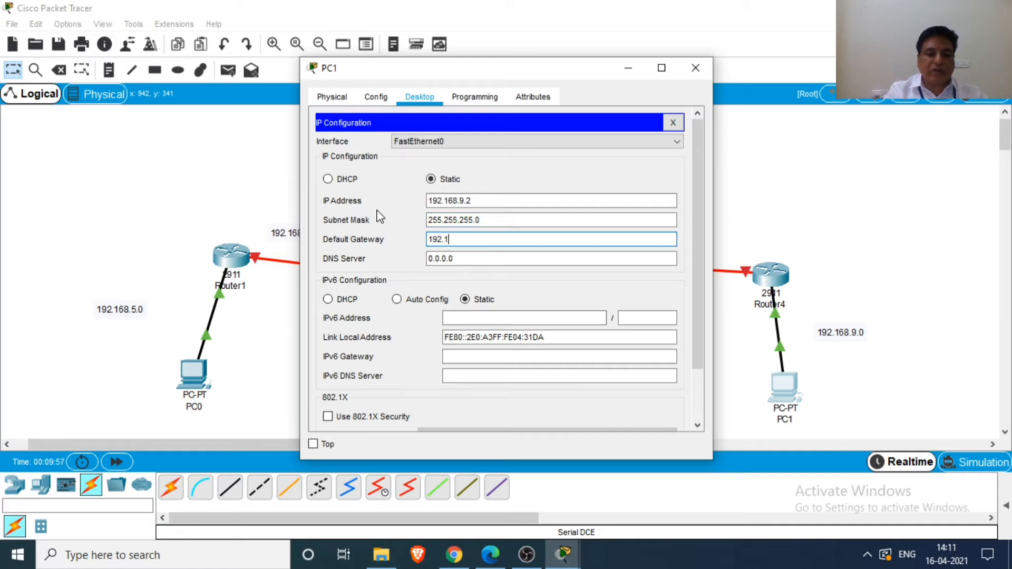
{"action": "type", "text": "68.9"}
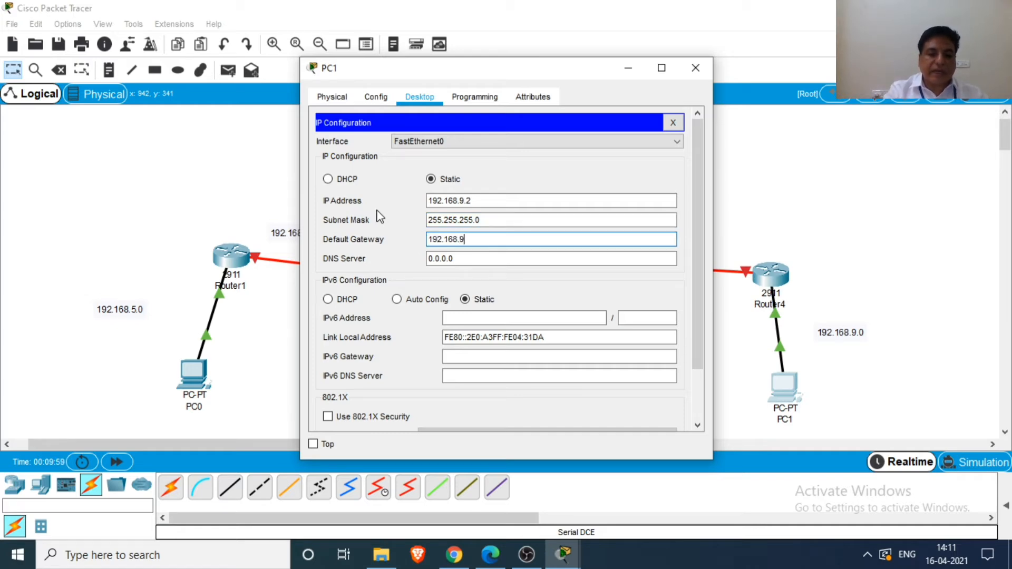
{"action": "type", "text": ".1"}
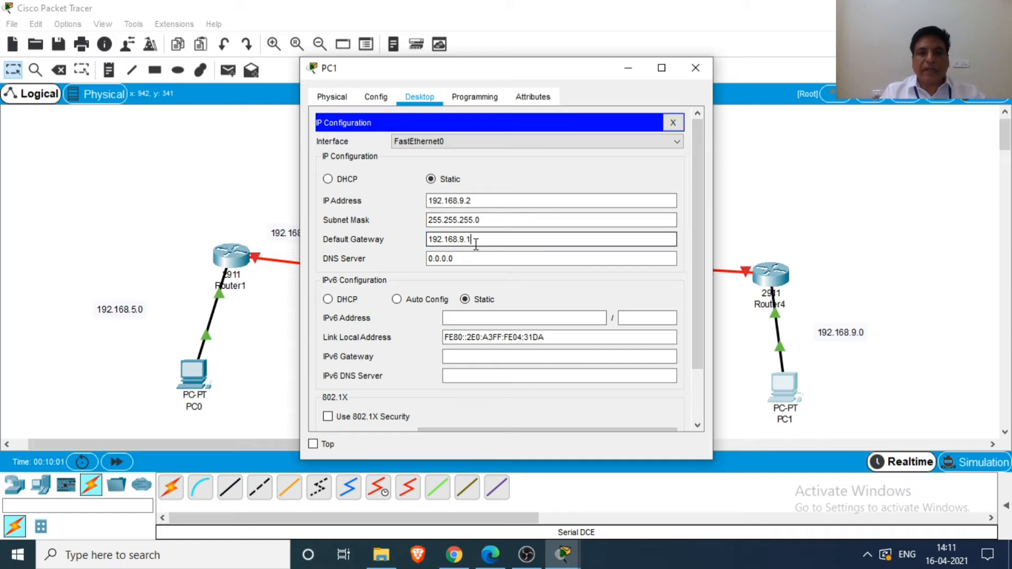
{"action": "left_click_drag", "start_coordinate": [476, 243], "coordinate": [419, 258]}
{"action": "type", "text": "192.168.9.1"}
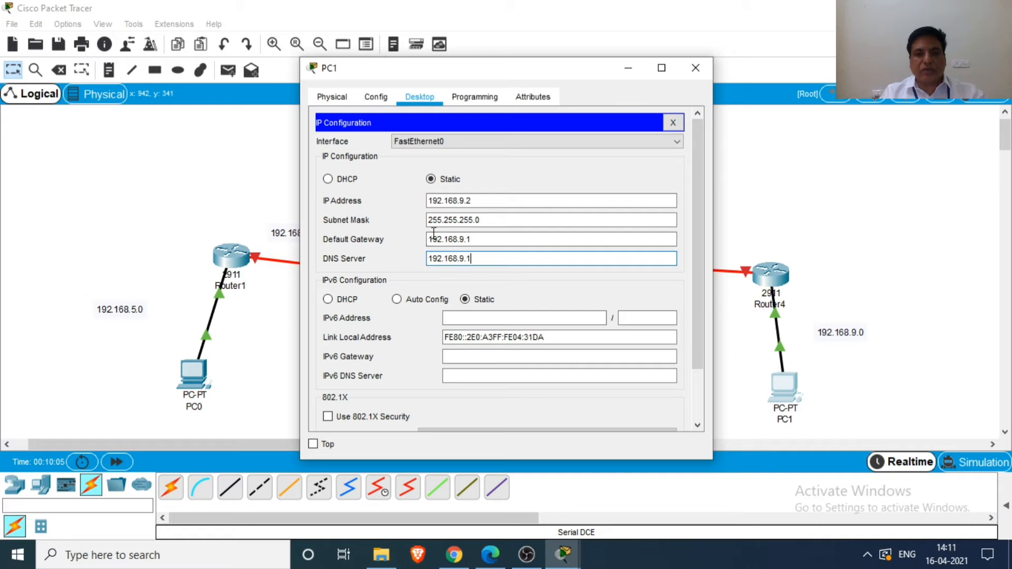
{"action": "left_click", "coordinate": [696, 68]}
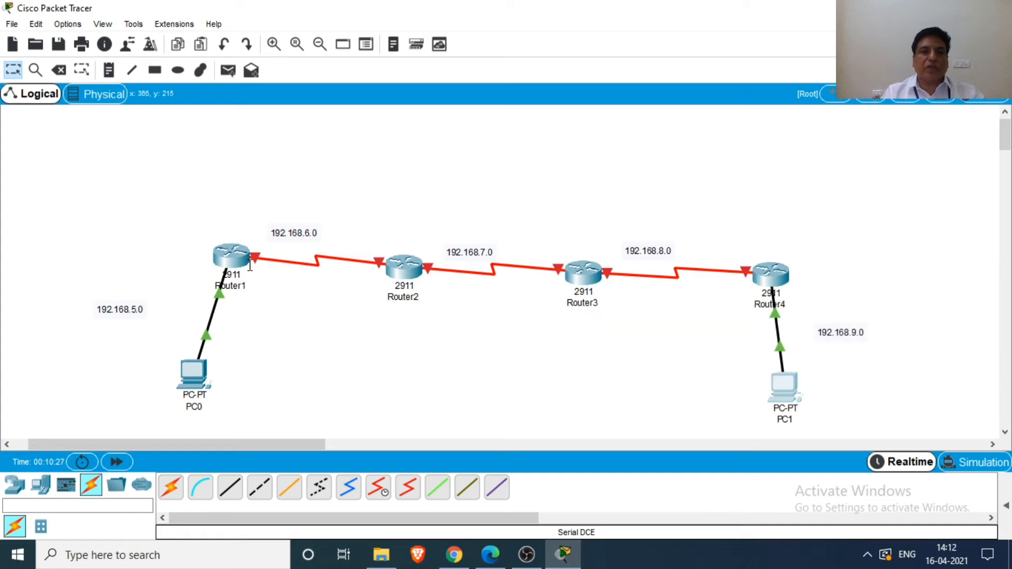
- Configure Router1's Serial0/3/0 with IP address 192.168.6.2 and subnet mask 255.255.255.0, and switch the port on
{"action": "left_click", "coordinate": [235, 255]}
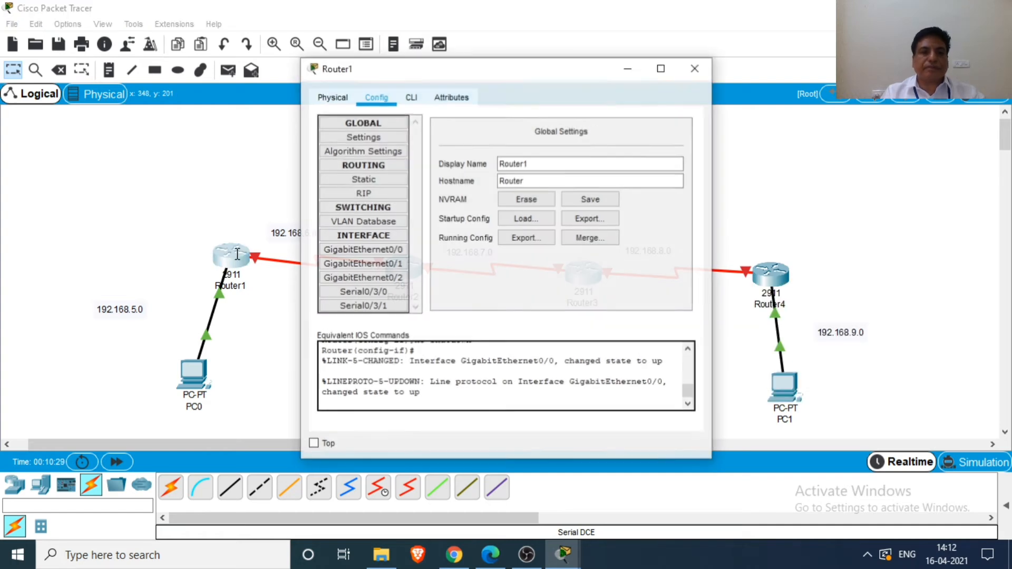
{"action": "left_click", "coordinate": [362, 293]}
{"action": "left_click", "coordinate": [580, 196]}
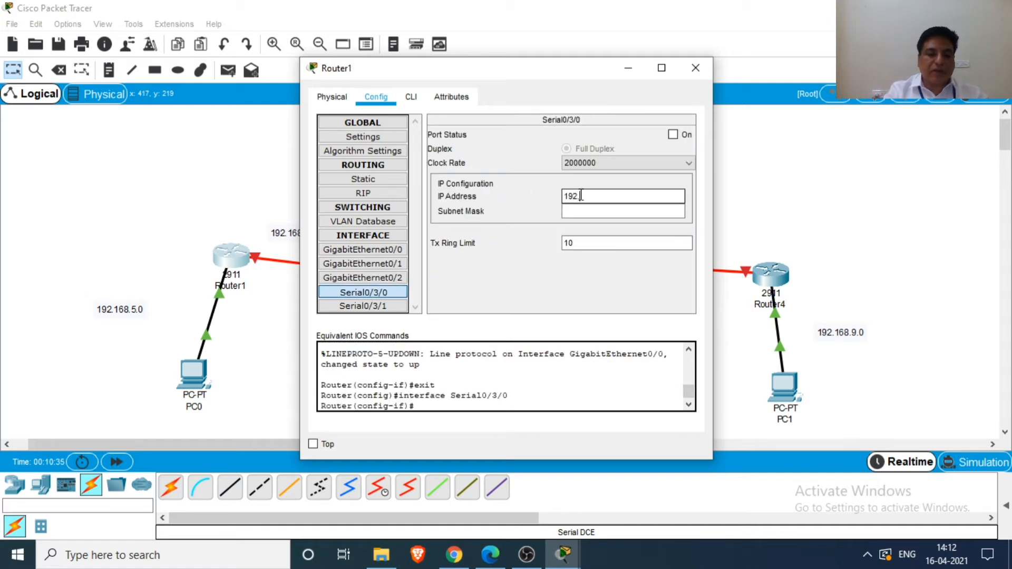
{"action": "type", "text": "192.168.6.2"}
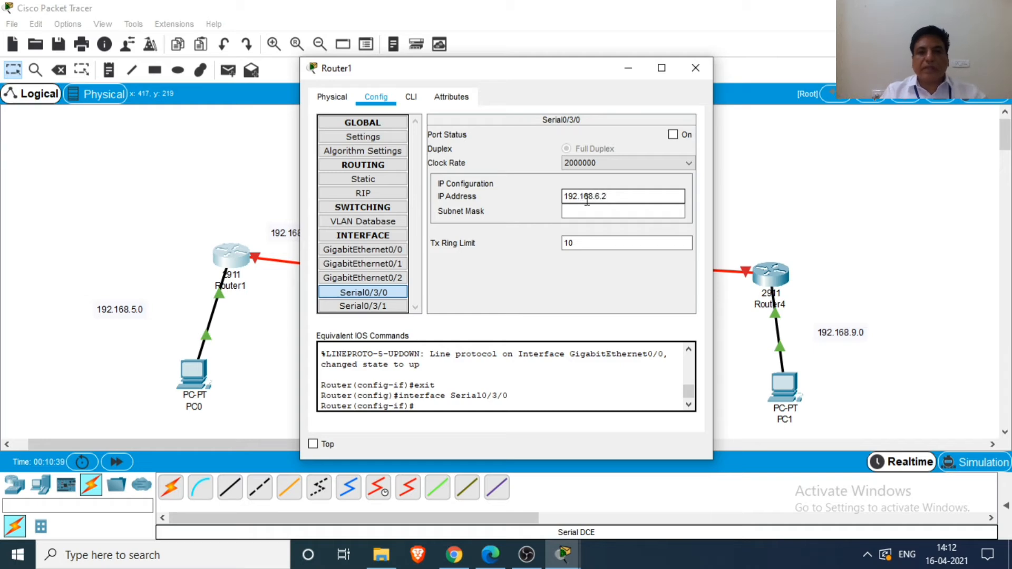
{"action": "left_click", "coordinate": [577, 211]}
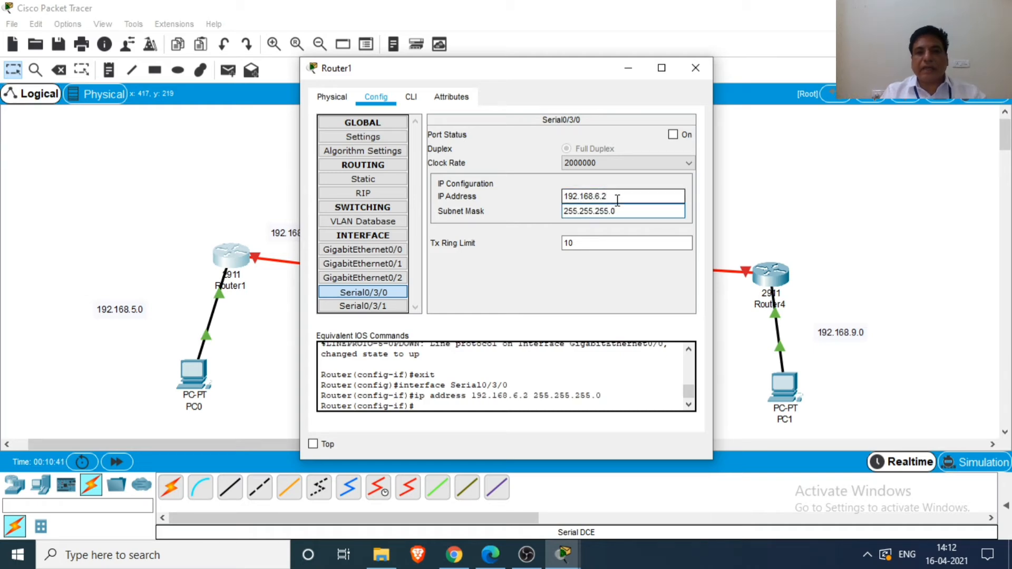
{"action": "left_click_drag", "start_coordinate": [615, 196], "coordinate": [547, 196]}
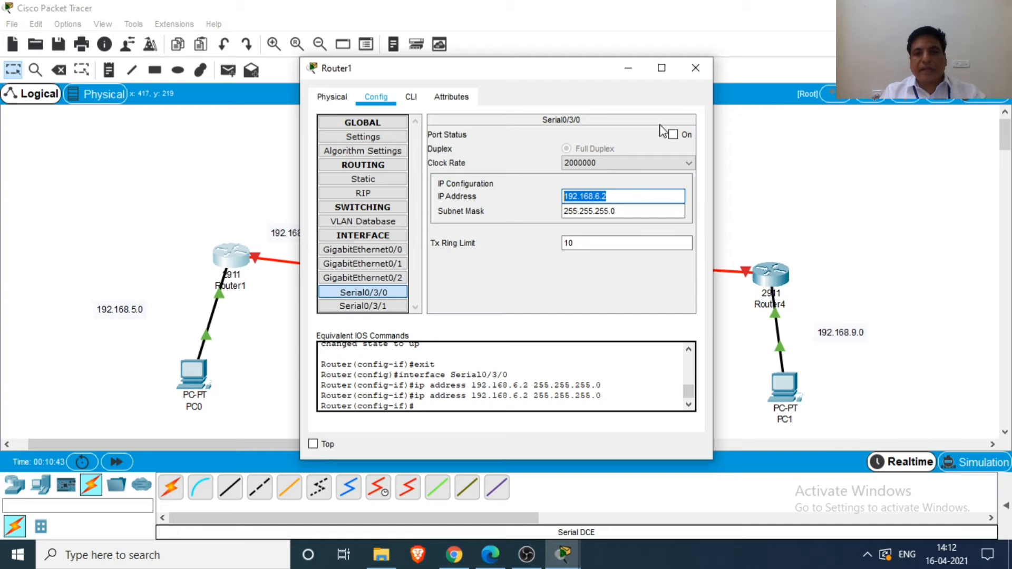
{"action": "left_click", "coordinate": [673, 135]}
{"action": "left_click", "coordinate": [696, 67]}
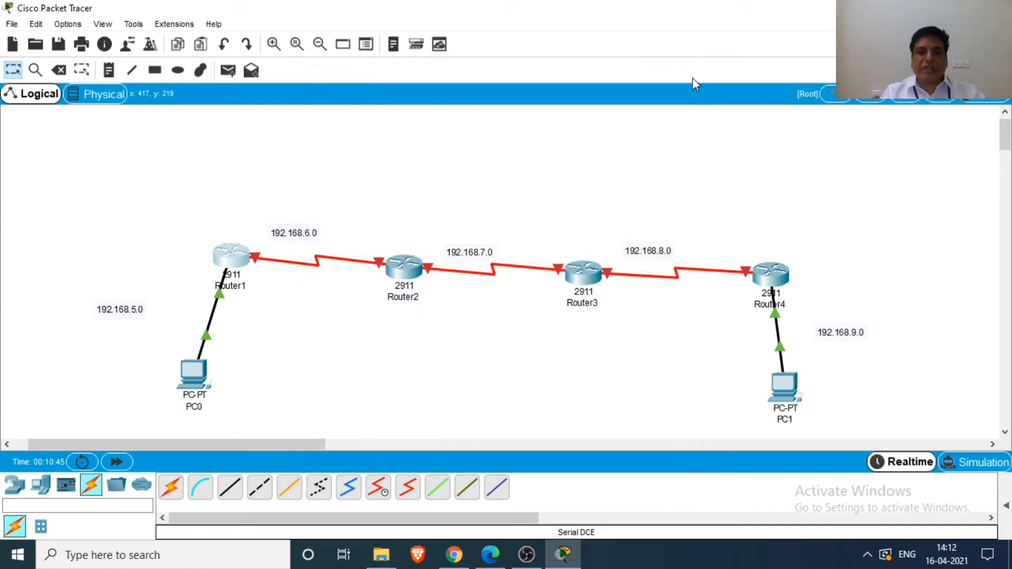
- Configure Router2's Serial0/3/0 with IP address 192.168.6.1 and subnet mask 255.255.255.0, and switch the port on
{"action": "left_click", "coordinate": [399, 269]}
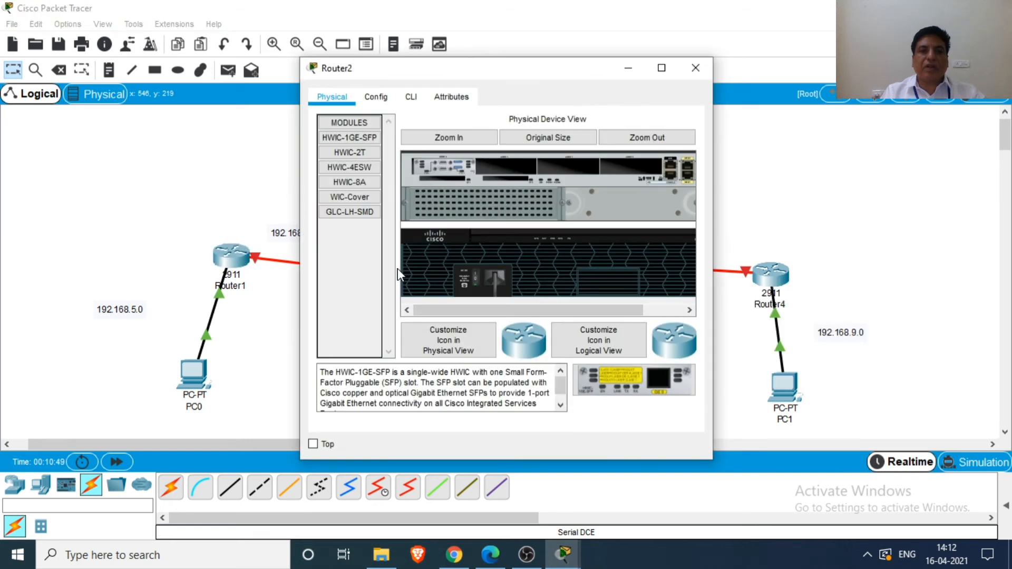
{"action": "left_click", "coordinate": [380, 100]}
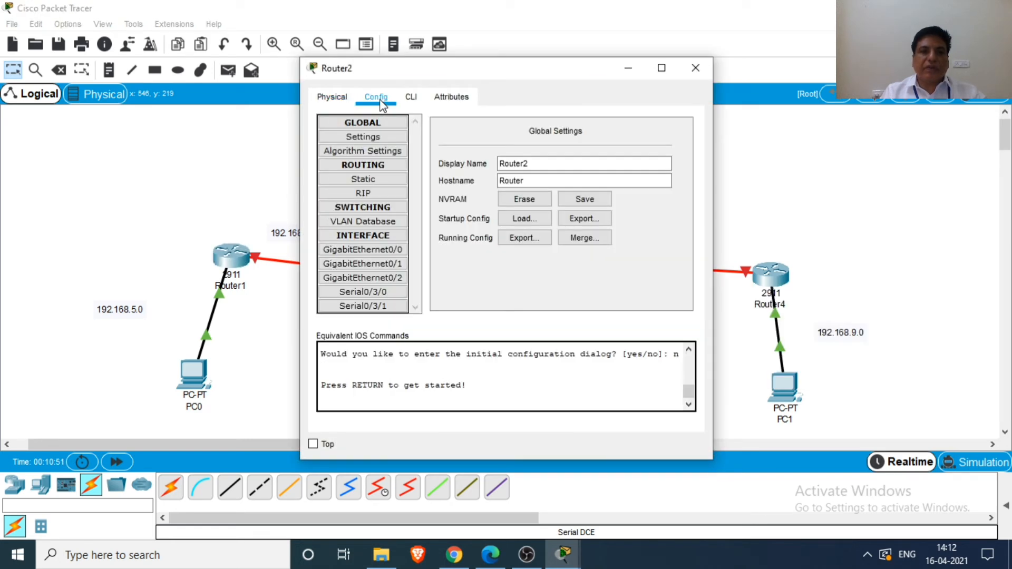
{"action": "left_click", "coordinate": [383, 299]}
{"action": "left_click", "coordinate": [574, 197]}
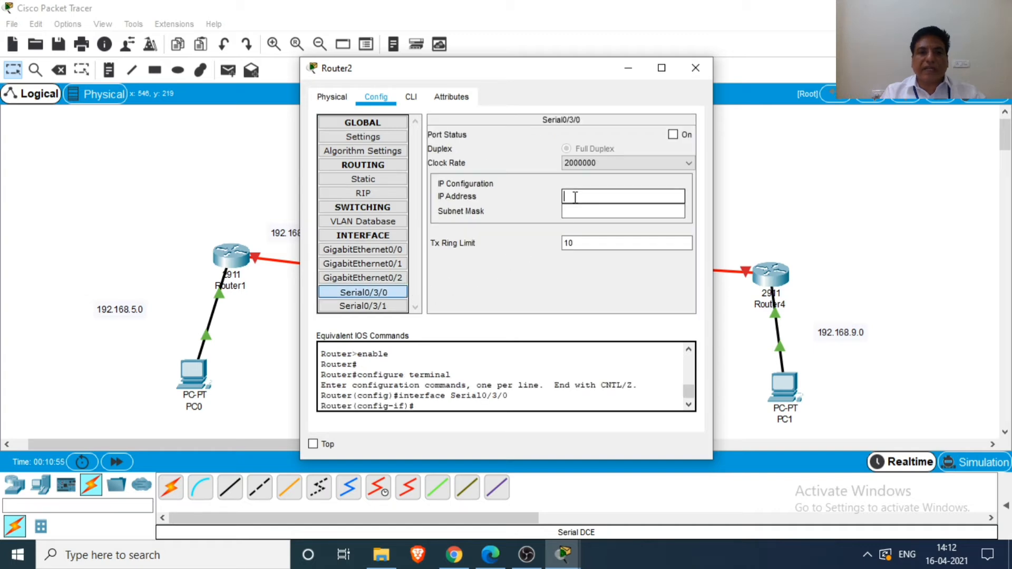
{"action": "type", "text": "192.168.6.2"}
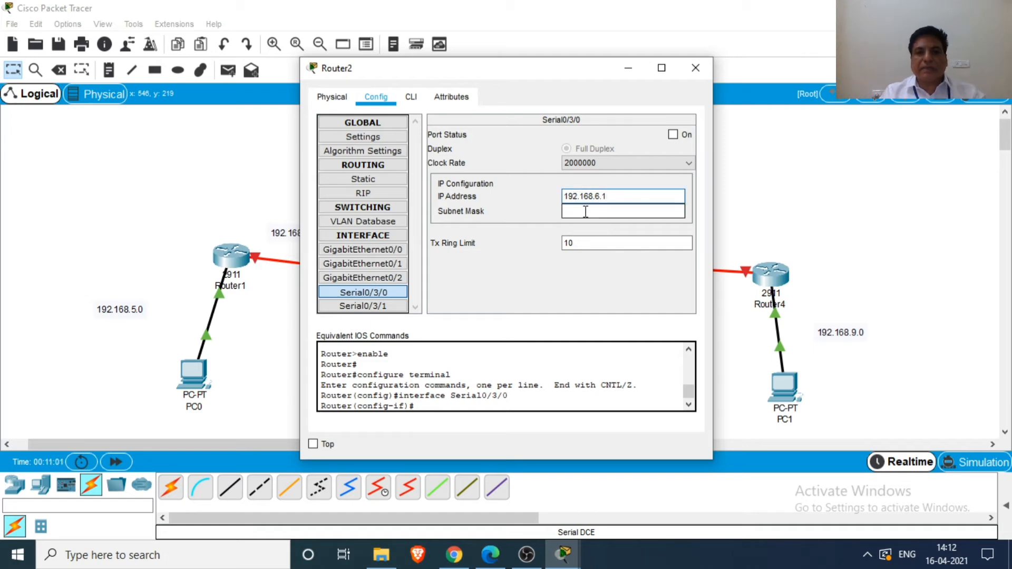
{"action": "left_click", "coordinate": [585, 211]}
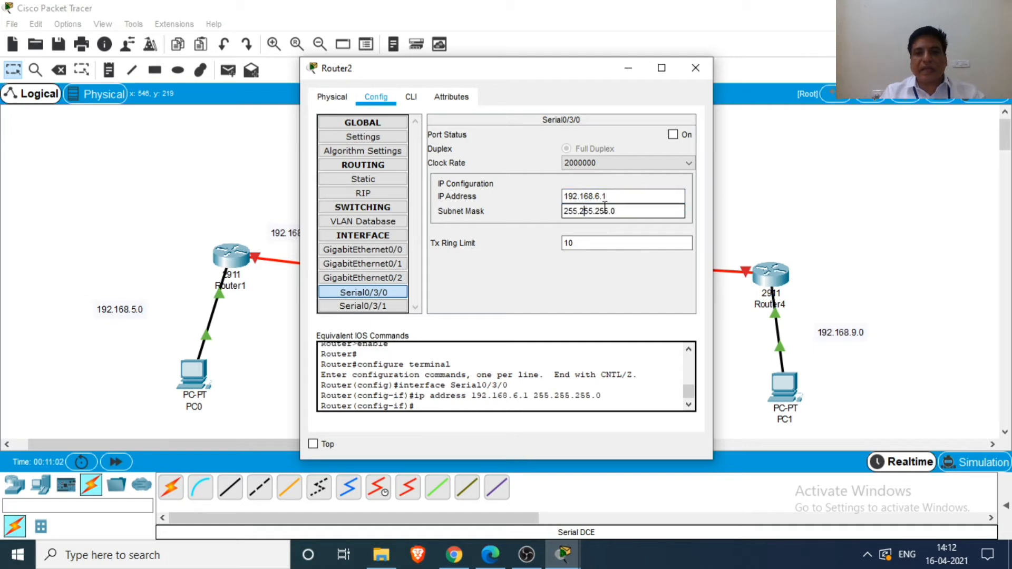
{"action": "left_click", "coordinate": [672, 136]}
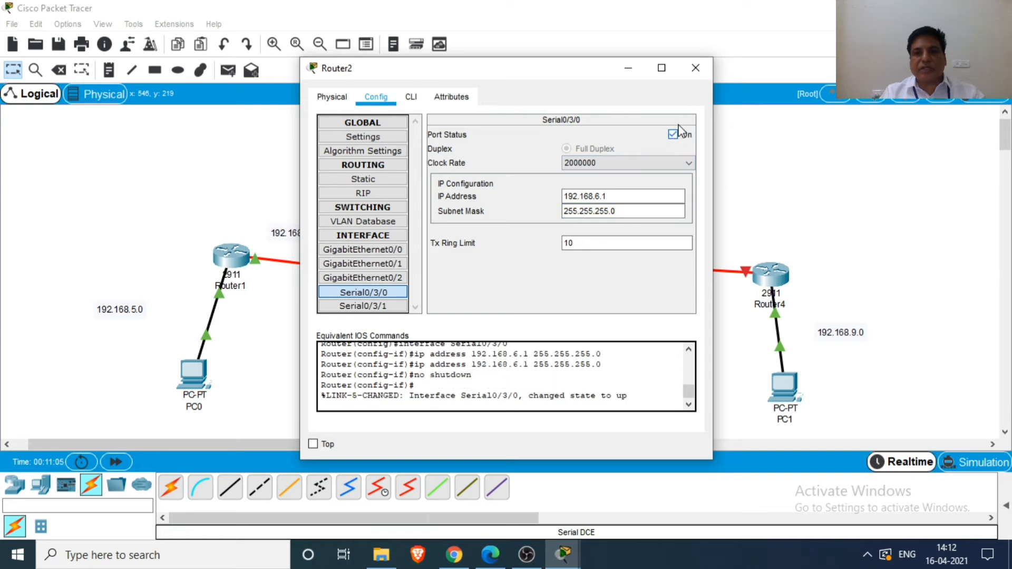
{"action": "left_click", "coordinate": [695, 68]}
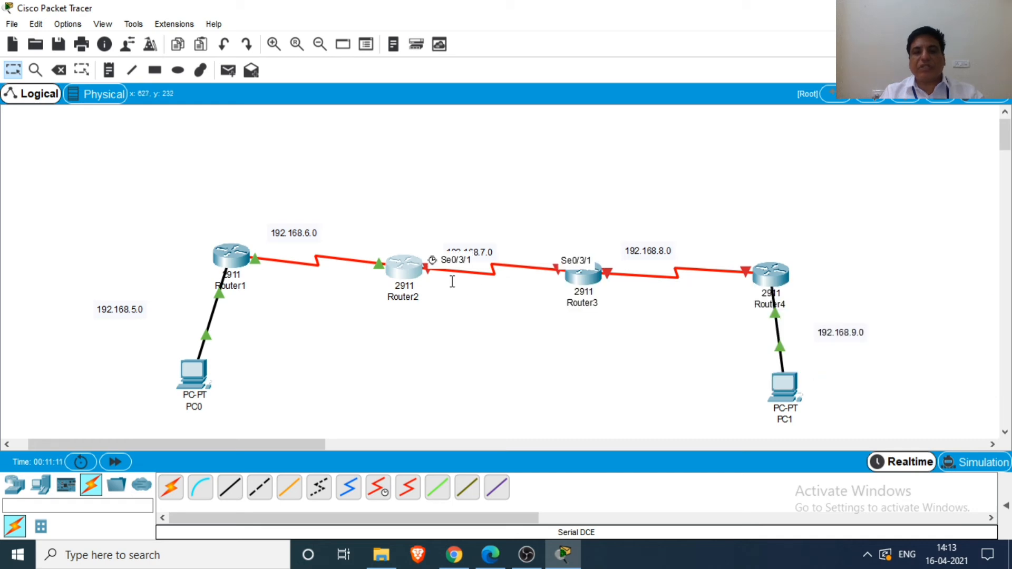
- Configure Router2's Serial0/3/1 with IP address 192.168.7.1 and subnet mask 255.255.255.0, switch the port on, and close its configuration
{"action": "left_click", "coordinate": [418, 272]}
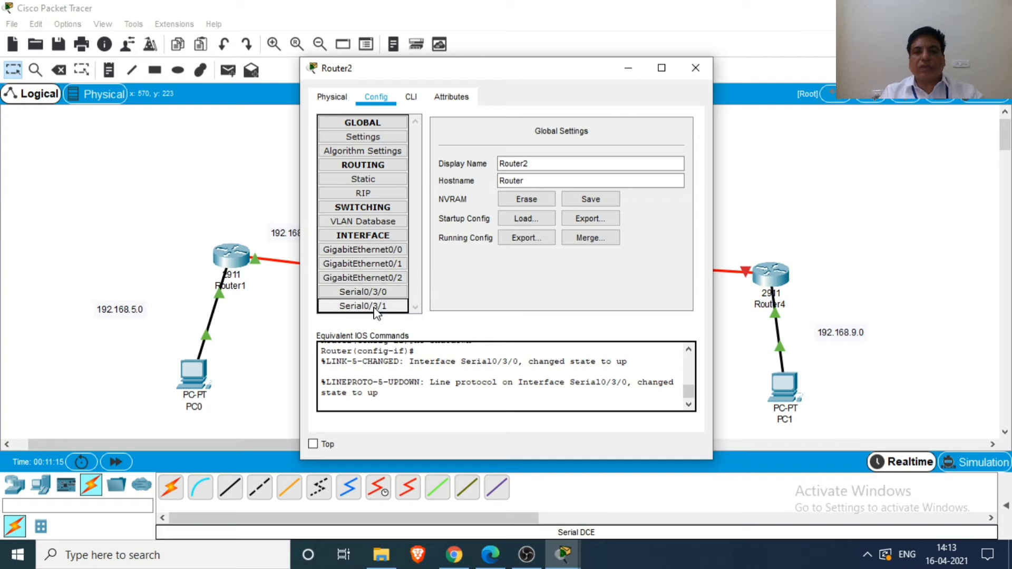
{"action": "left_click", "coordinate": [376, 310]}
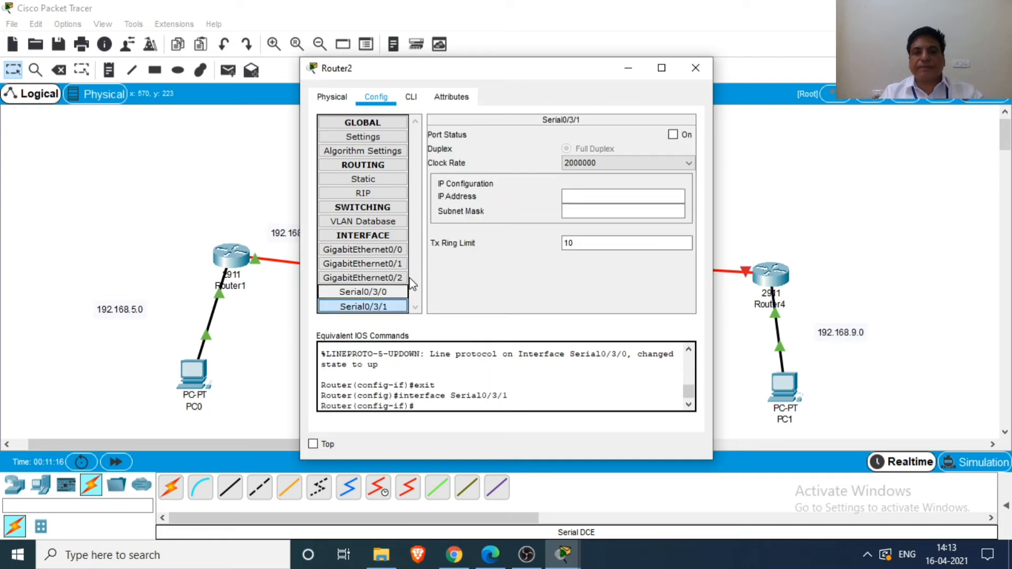
{"action": "left_click", "coordinate": [570, 195]}
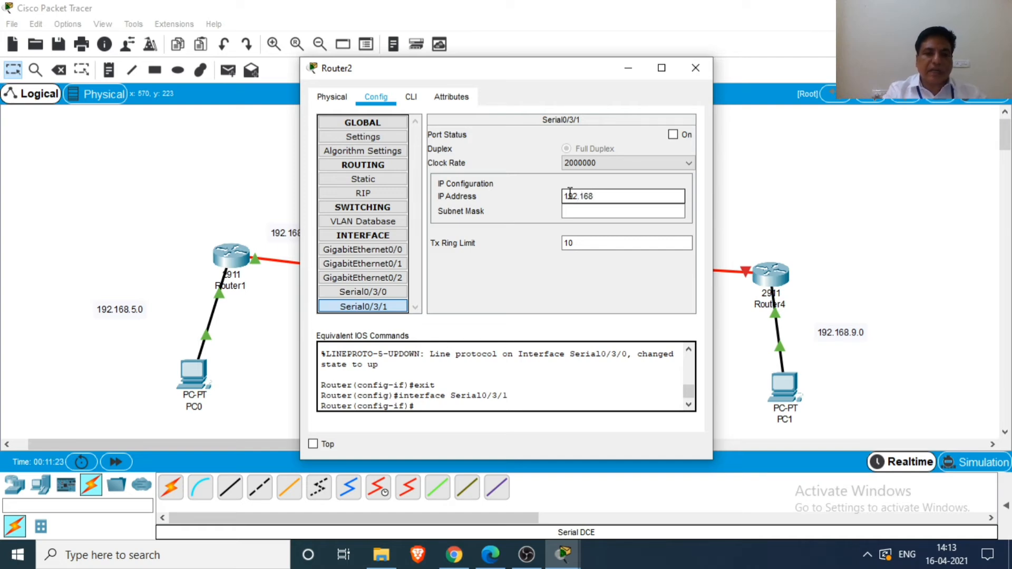
{"action": "type", "text": "192.168.7"}
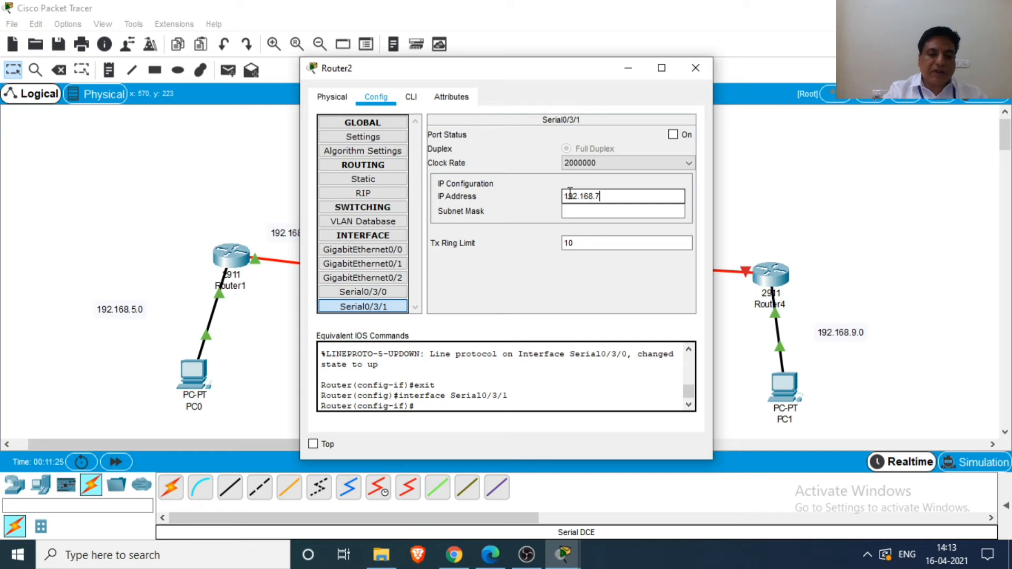
{"action": "type", "text": ".1"}
{"action": "left_click", "coordinate": [578, 211]}
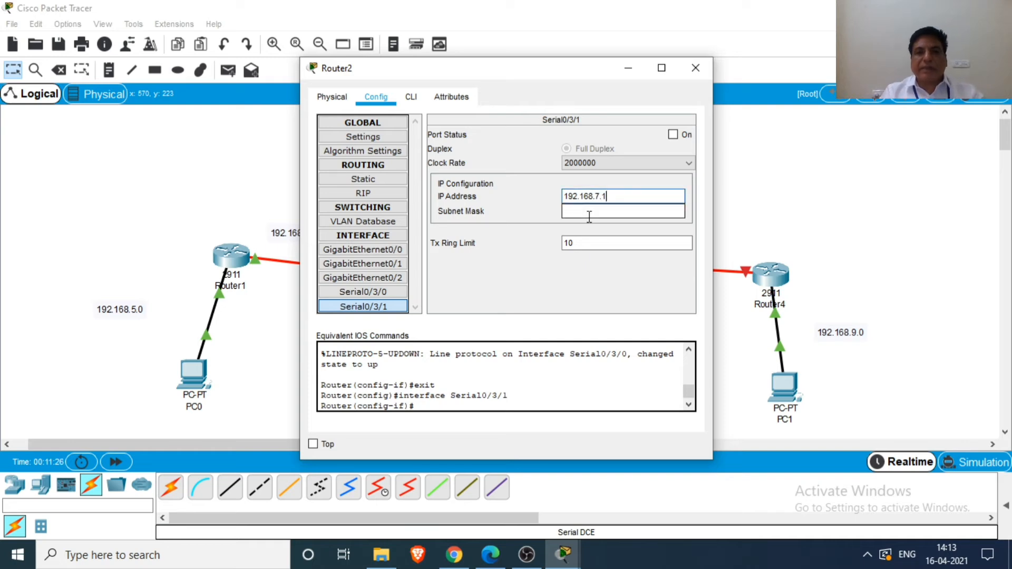
{"action": "left_click", "coordinate": [591, 211]}
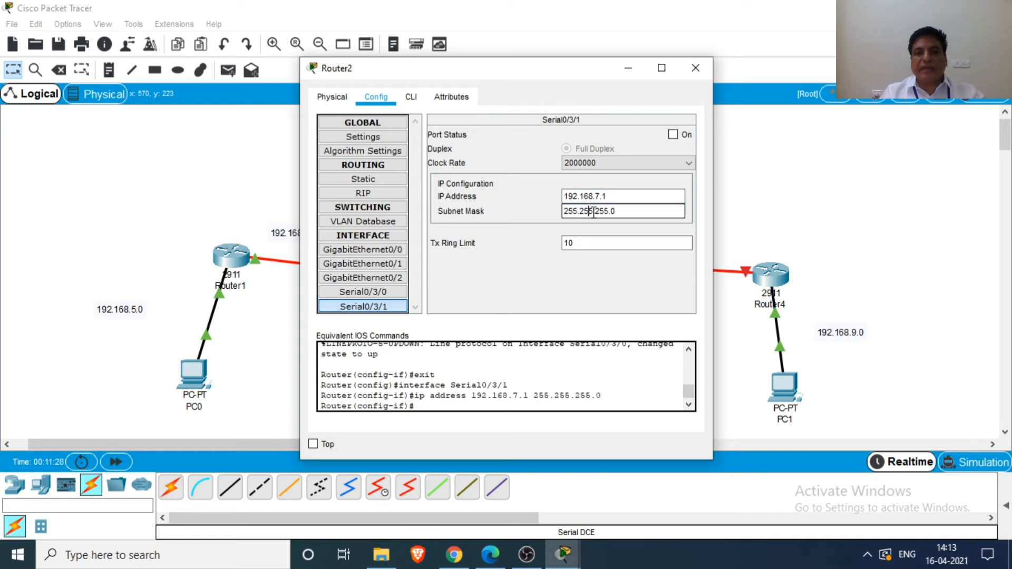
{"action": "left_click", "coordinate": [673, 135]}
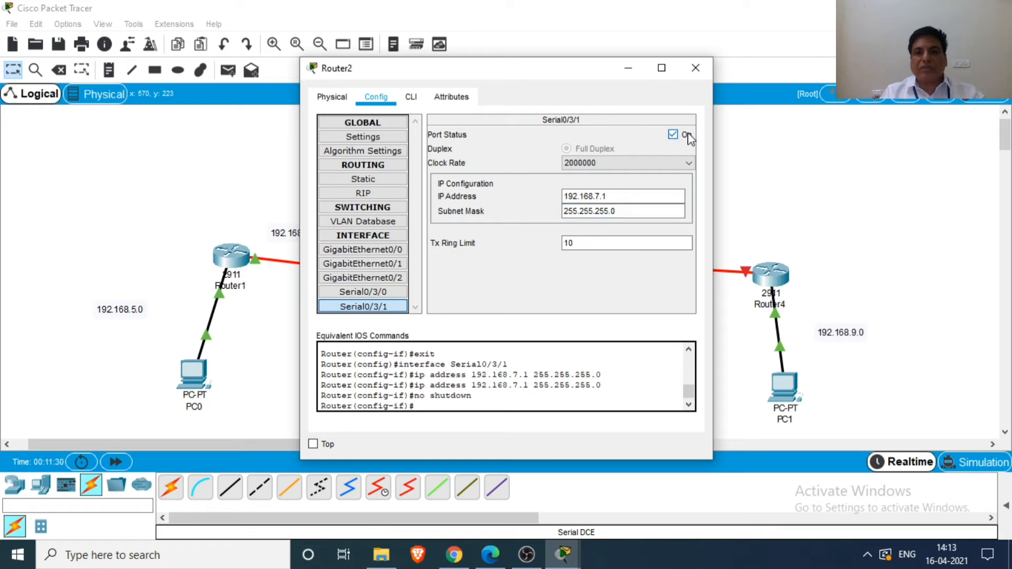
{"action": "left_click", "coordinate": [695, 67]}
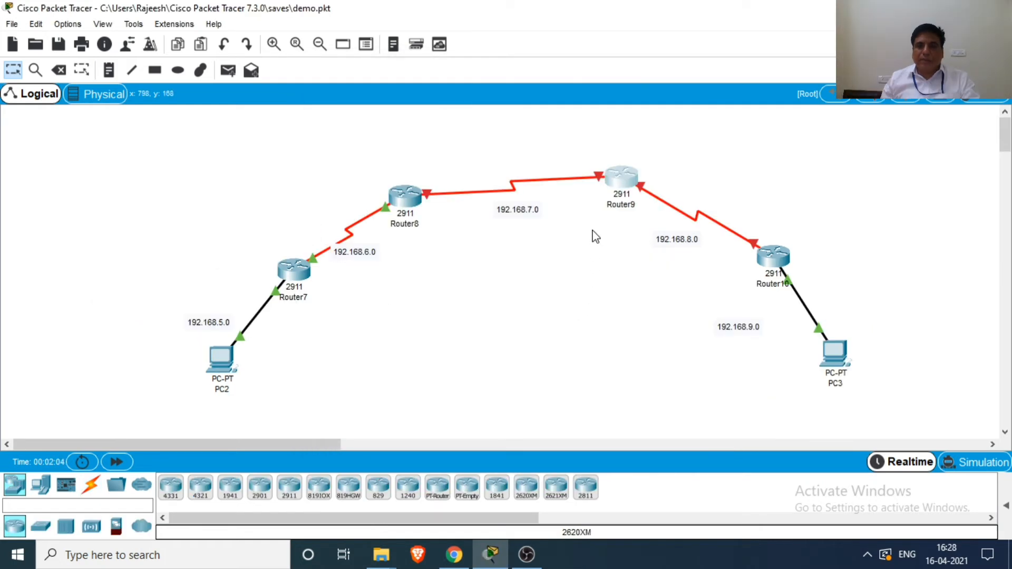
- Configure Router9's Serial0/3/1 with IP address 192.168.7.2 and subnet mask 255.255.255.0, switch the port on, and close its configuration
{"action": "left_click", "coordinate": [612, 181]}
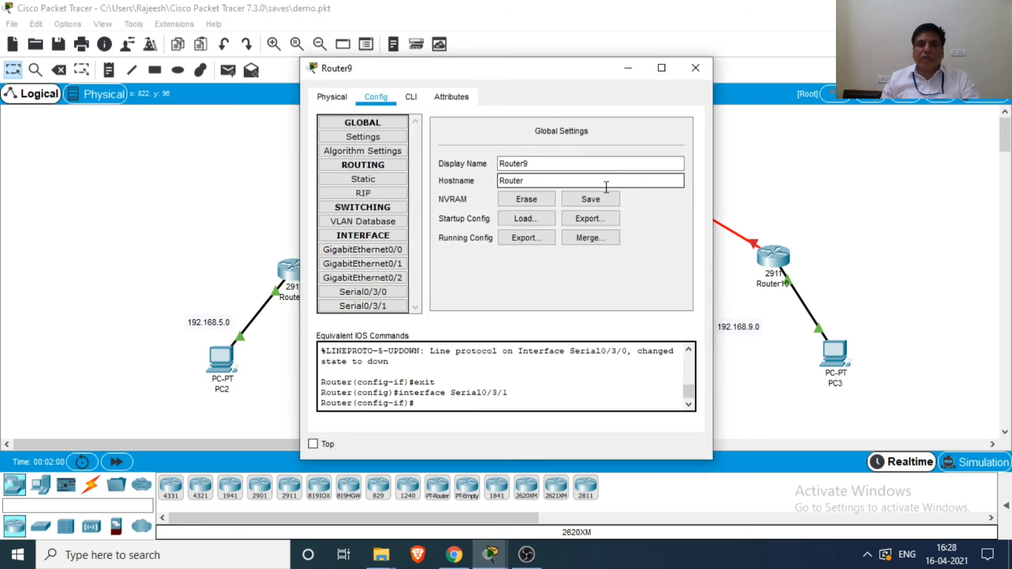
{"action": "left_click", "coordinate": [383, 308]}
{"action": "left_click", "coordinate": [571, 195]}
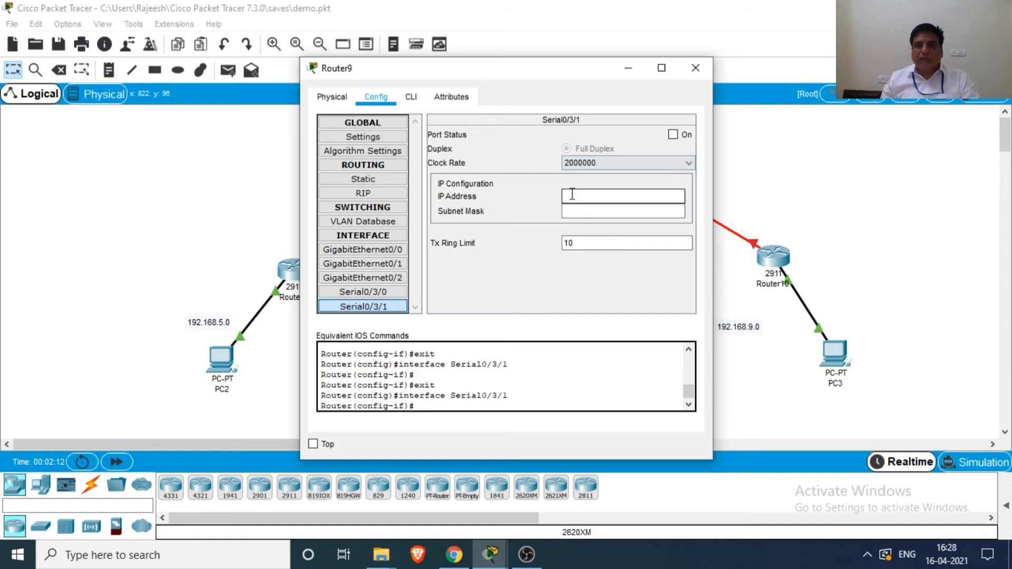
{"action": "type", "text": "1"}
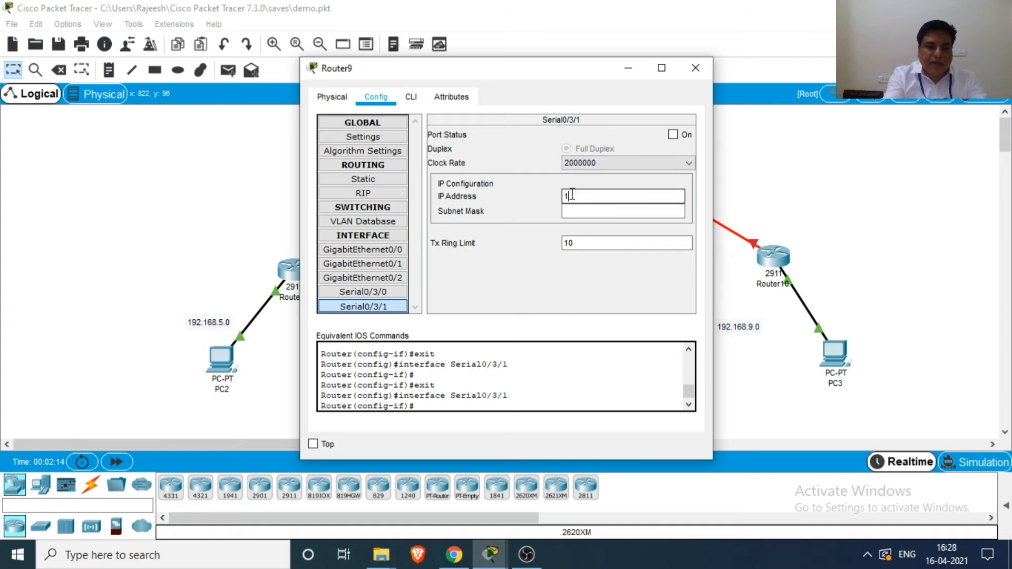
{"action": "type", "text": "92.16"}
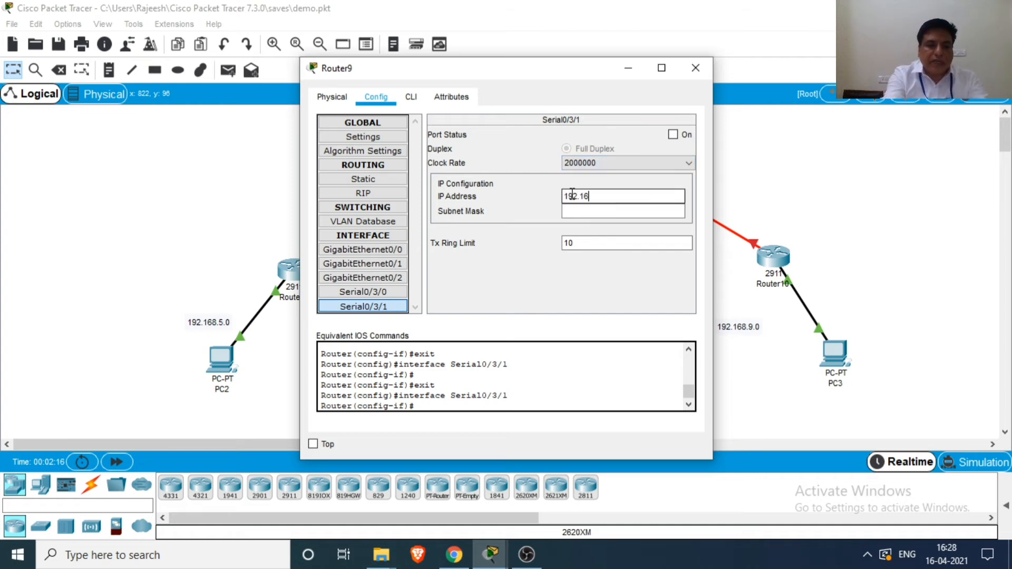
{"action": "type", "text": "8.7.2"}
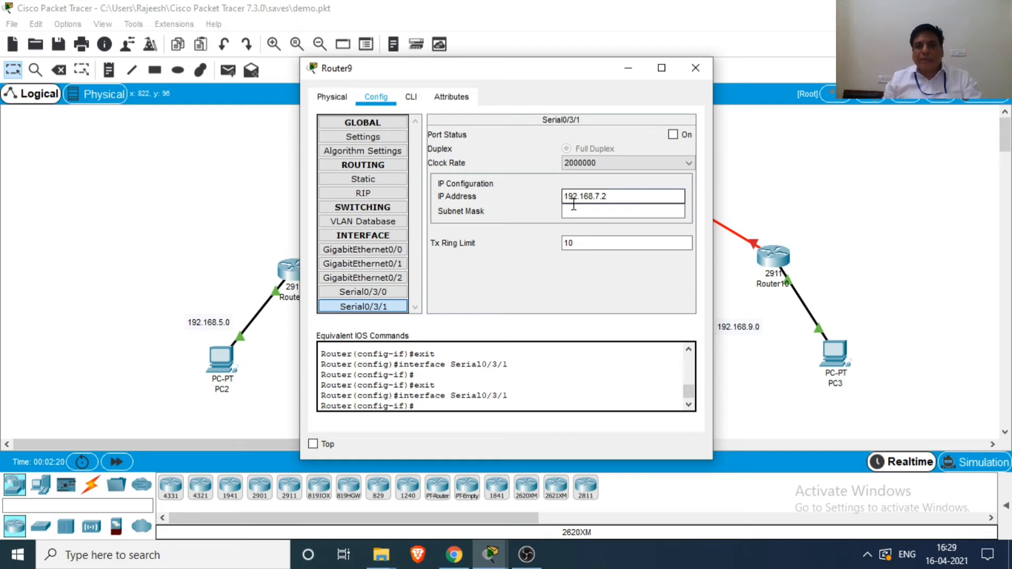
{"action": "left_click", "coordinate": [580, 214]}
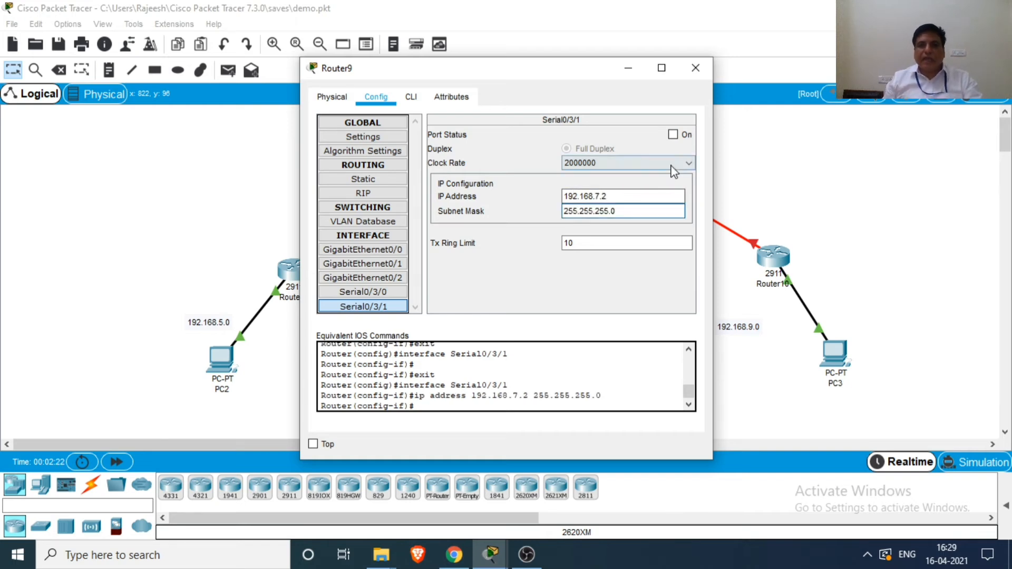
{"action": "left_click", "coordinate": [673, 135]}
{"action": "left_click", "coordinate": [696, 68]}
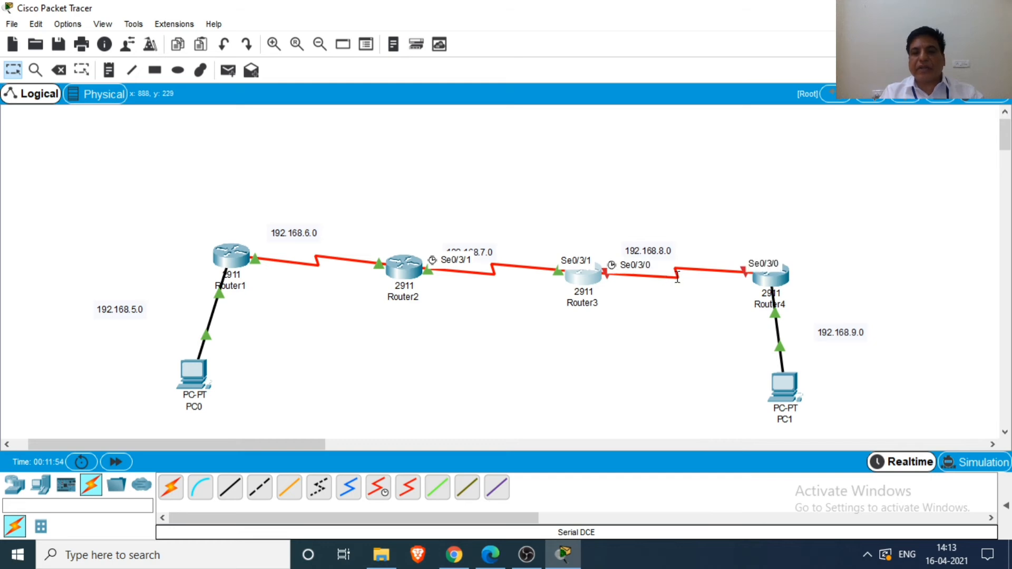
- Configure Router3's Serial0/3/0 with IP address 192.168.8.1 and subnet mask 255.255.255.0, switch the port on, and close its configuration
{"action": "left_click", "coordinate": [595, 279]}
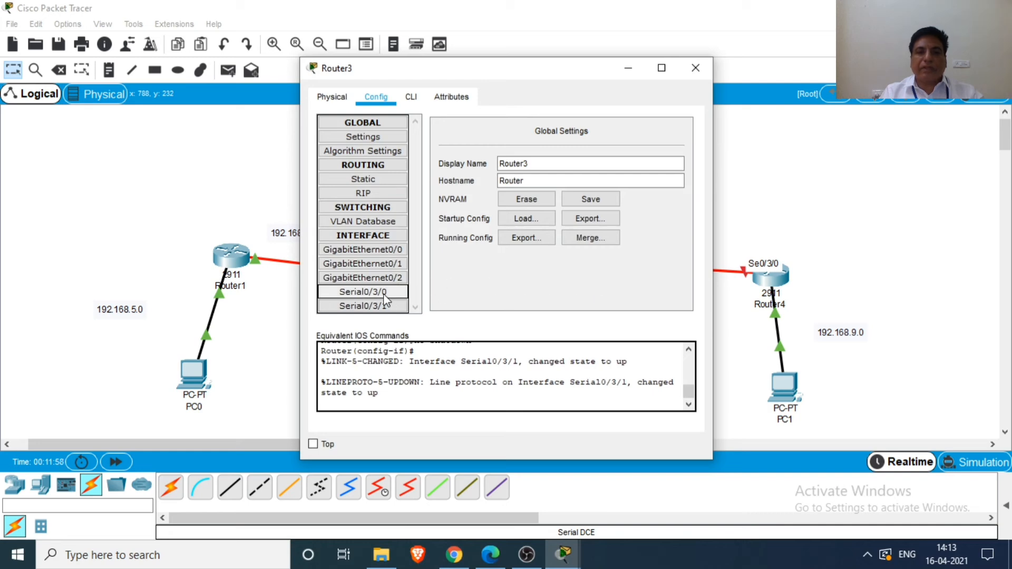
{"action": "left_click", "coordinate": [384, 295]}
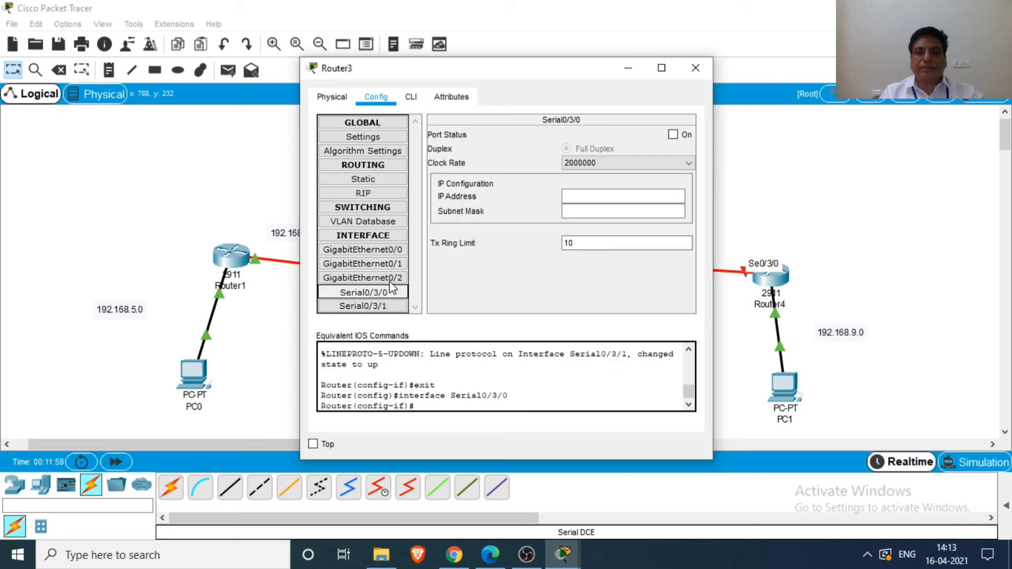
{"action": "left_click", "coordinate": [576, 196]}
{"action": "type", "text": "192"}
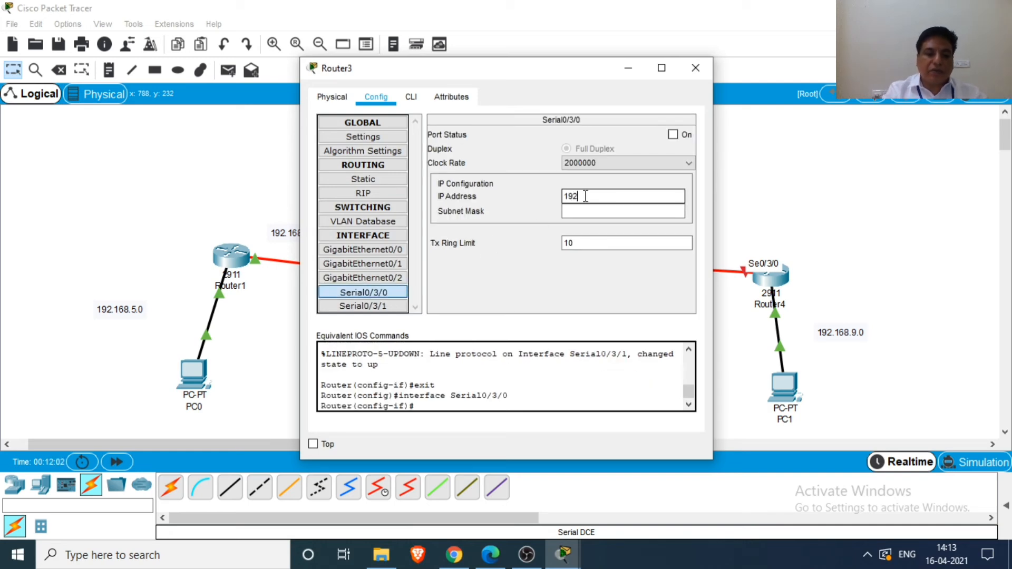
{"action": "type", "text": ".168.8.1"}
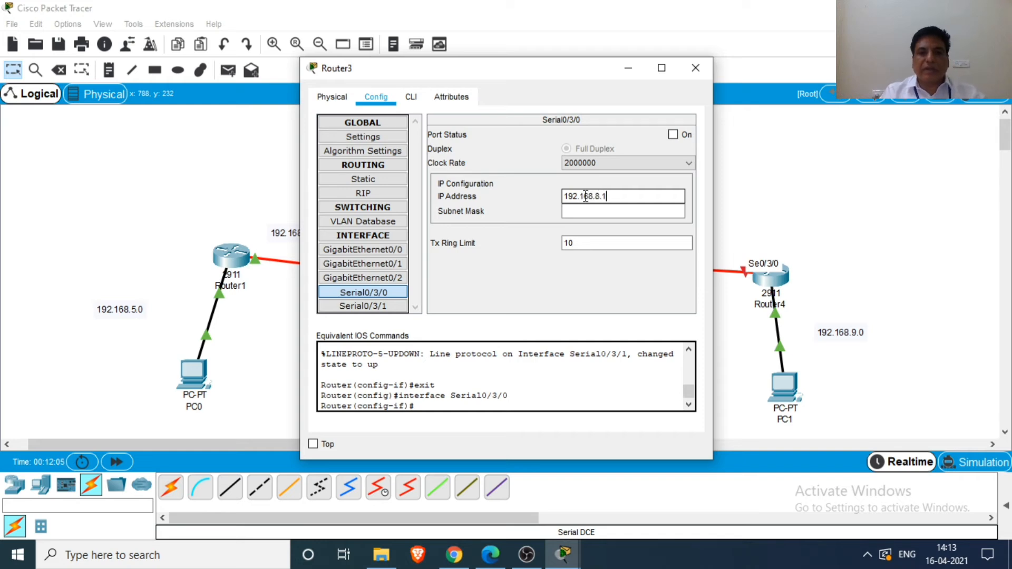
{"action": "left_click", "coordinate": [581, 213]}
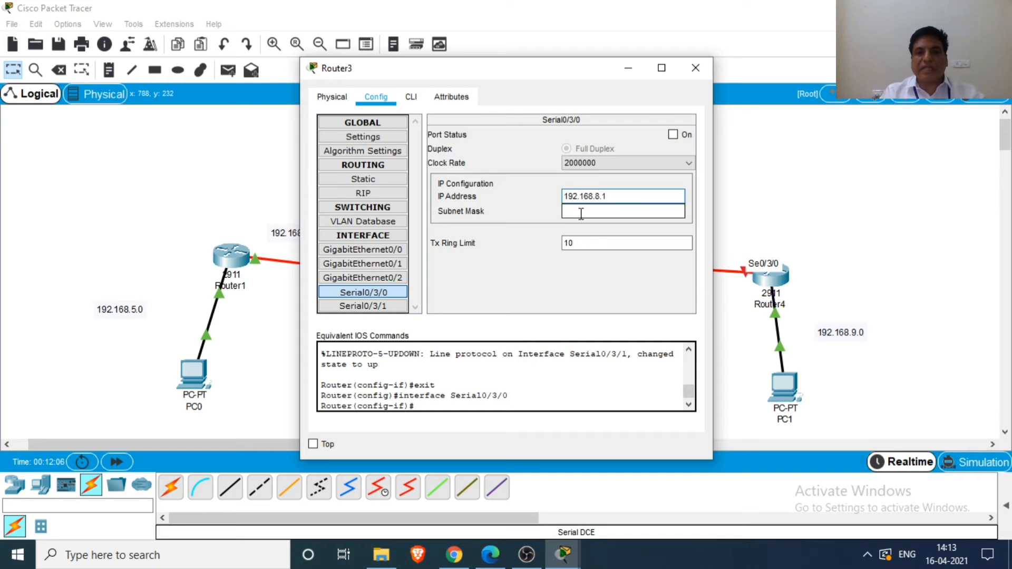
{"action": "left_click", "coordinate": [593, 209]}
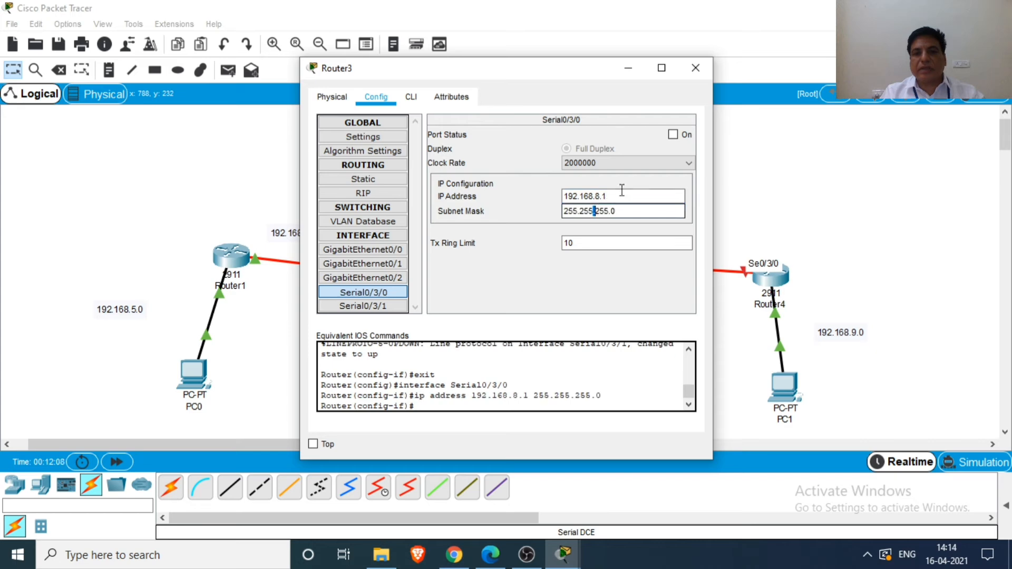
{"action": "left_click", "coordinate": [673, 135]}
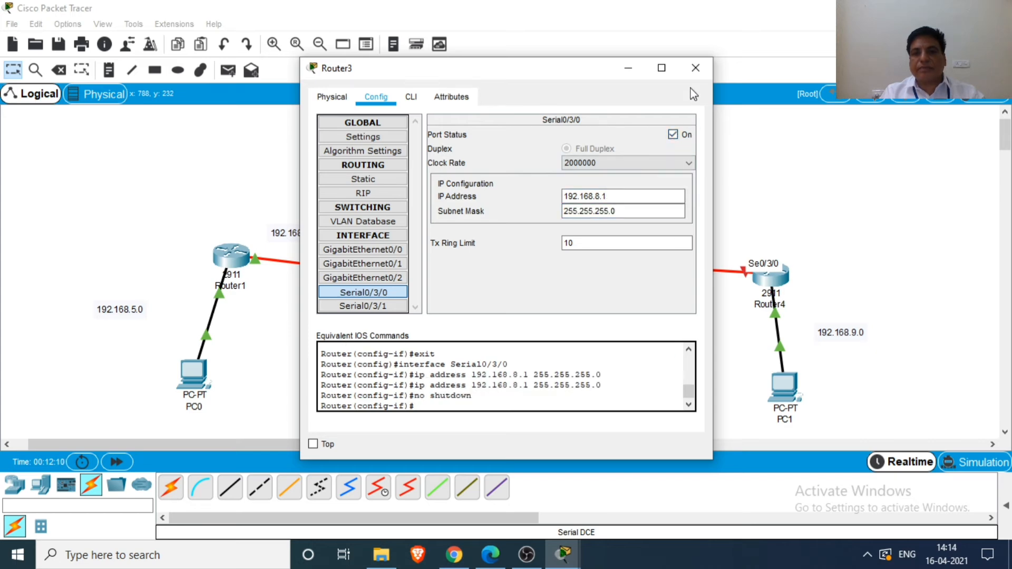
{"action": "left_click", "coordinate": [697, 67]}
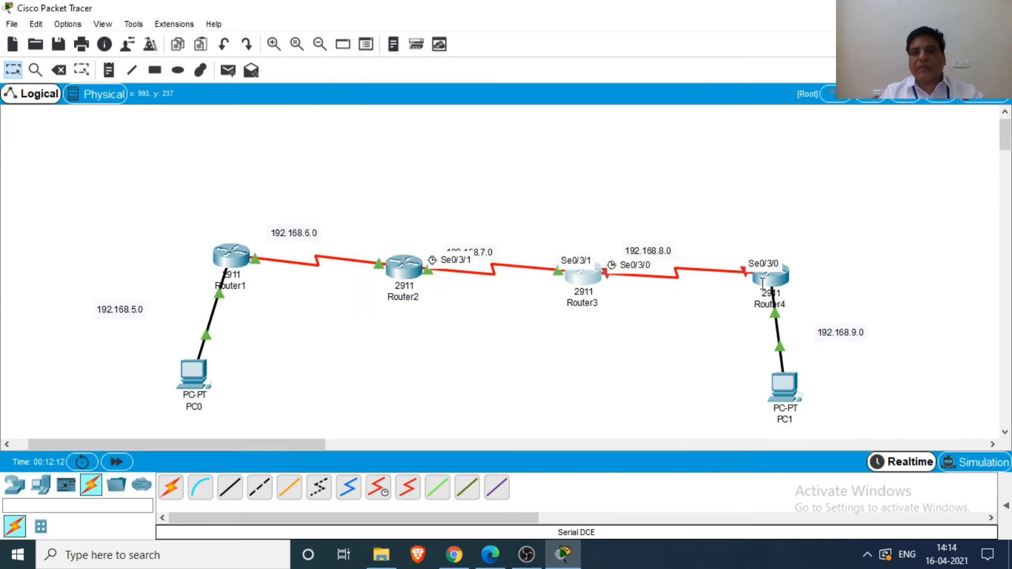
- Configure Router4's Serial0/3/0 with IP address 192.168.8.2 and subnet mask 255.255.255.0, switch the port on, and close its configuration
{"action": "left_click", "coordinate": [763, 279]}
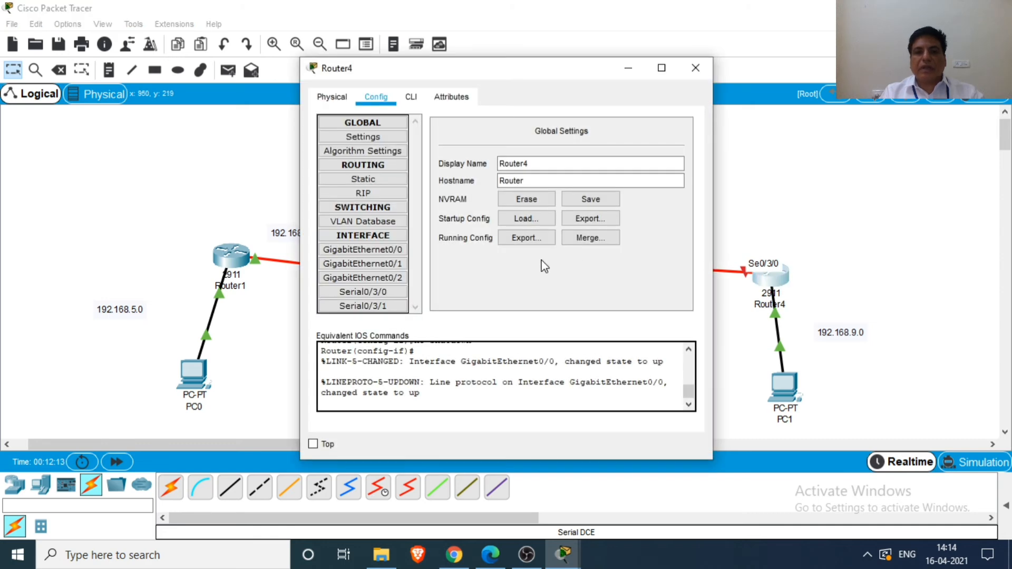
{"action": "left_click", "coordinate": [368, 293]}
{"action": "left_click", "coordinate": [579, 196]}
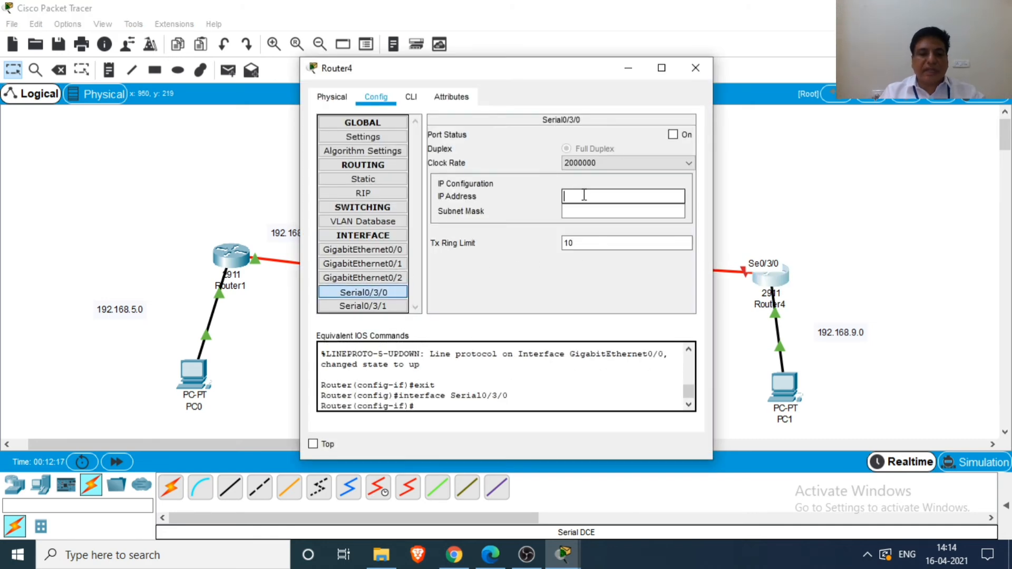
{"action": "type", "text": "192"}
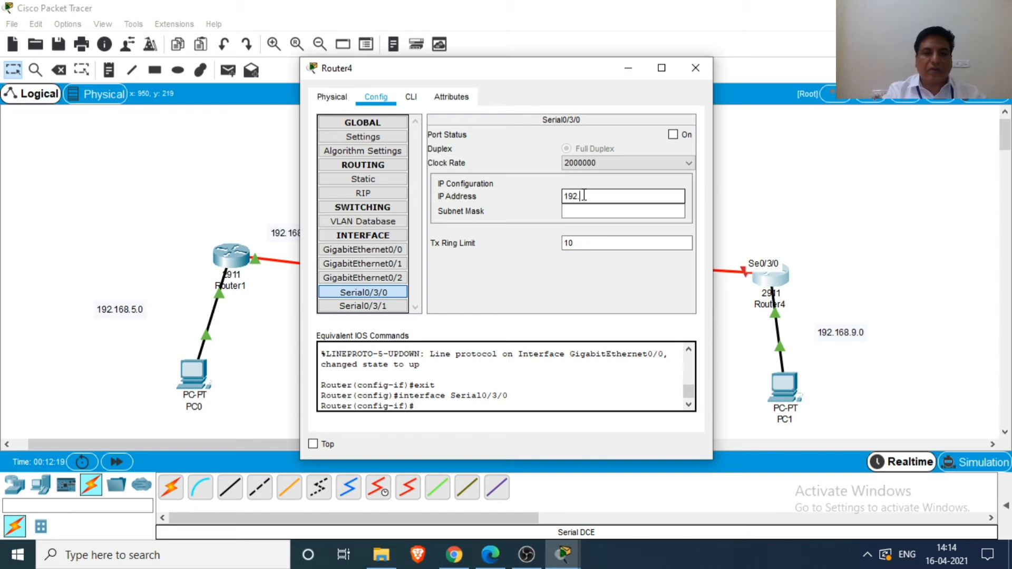
{"action": "type", "text": ".168"}
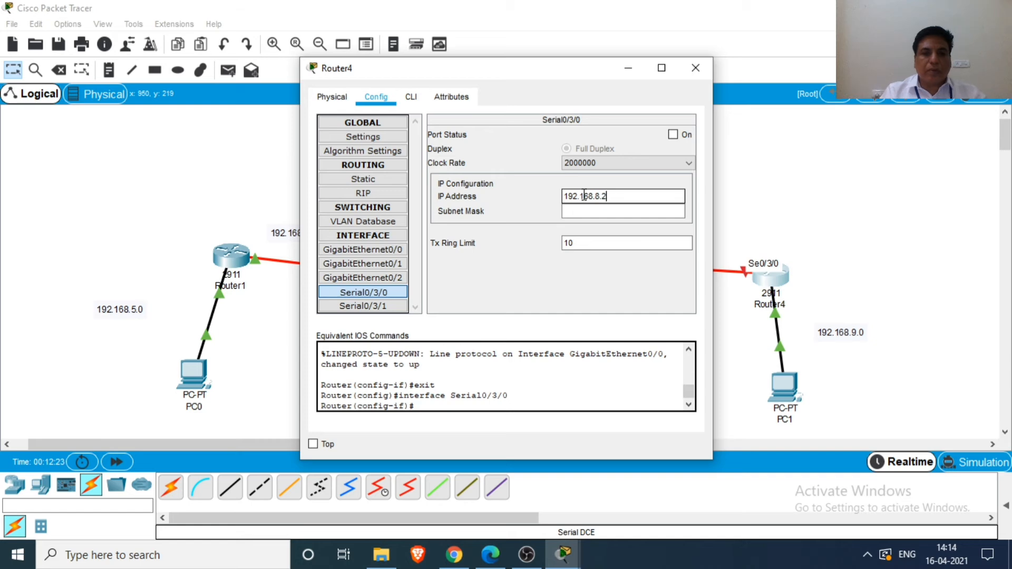
{"action": "type", "text": ".8.2"}
{"action": "left_click", "coordinate": [601, 211]}
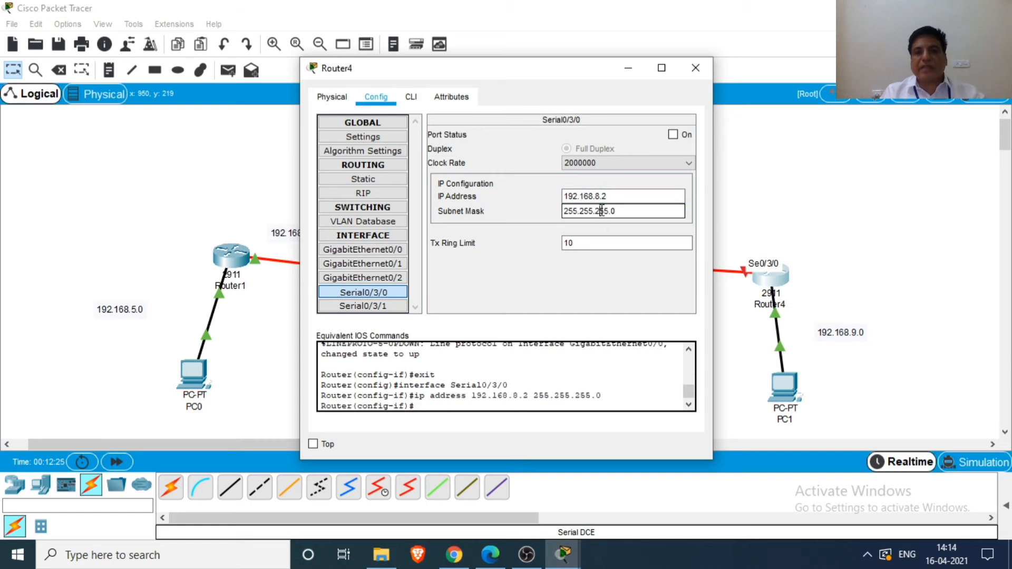
{"action": "left_click", "coordinate": [673, 135]}
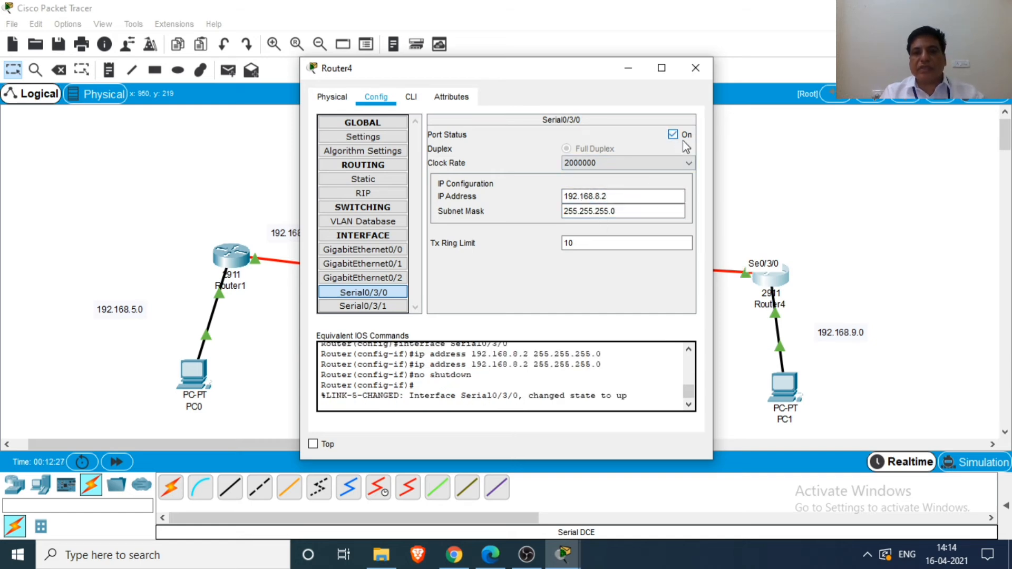
{"action": "left_click", "coordinate": [695, 68]}
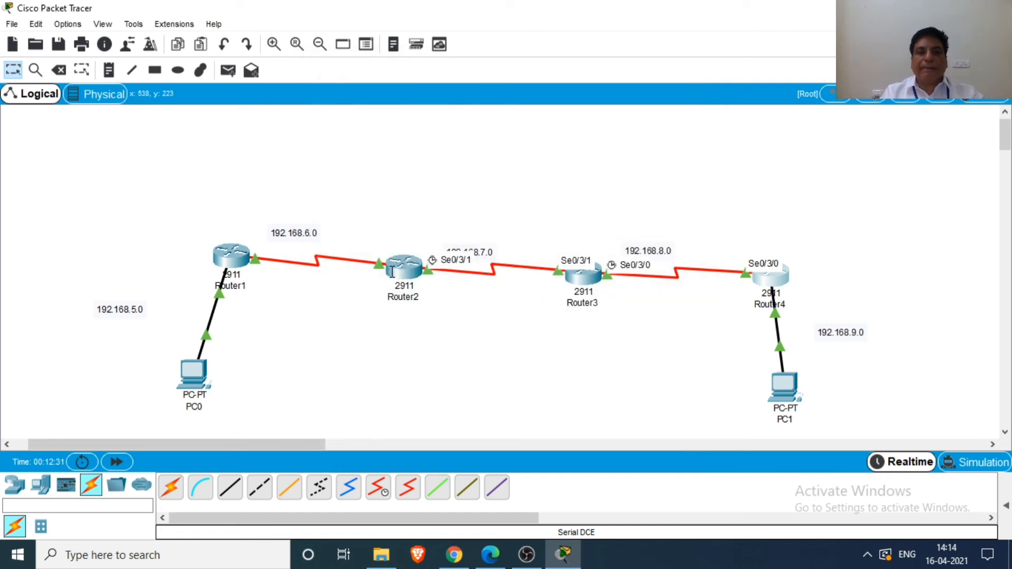
- Move Router2 upward in the topology so its serial link clears the 192.168.7.0 label
{"action": "left_click_drag", "start_coordinate": [394, 271], "coordinate": [407, 212]}
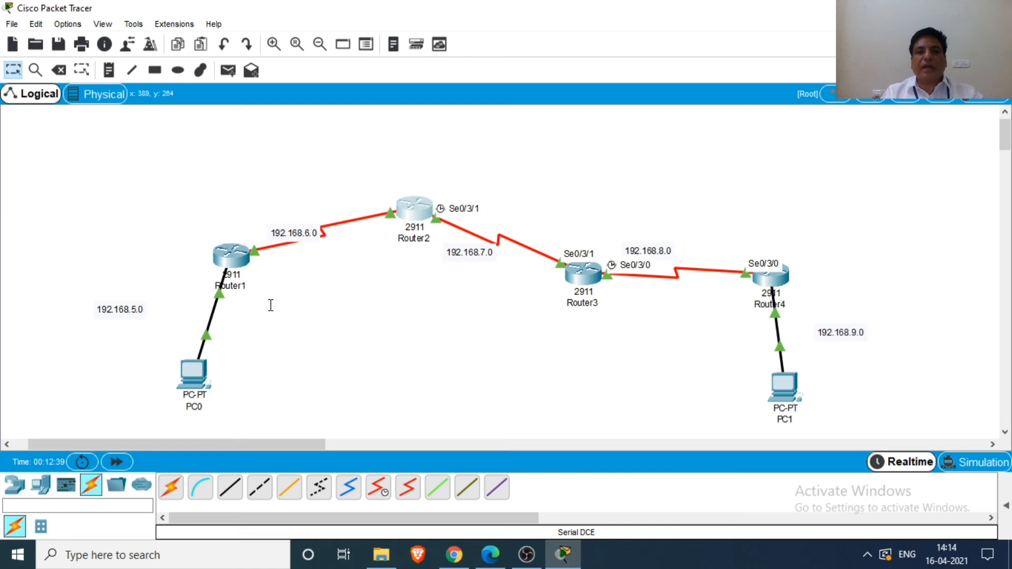
- Add networks 192.168.5.0 and 192.168.6.0 to Router1's RIP routing and close its configuration
{"action": "left_click", "coordinate": [239, 257]}
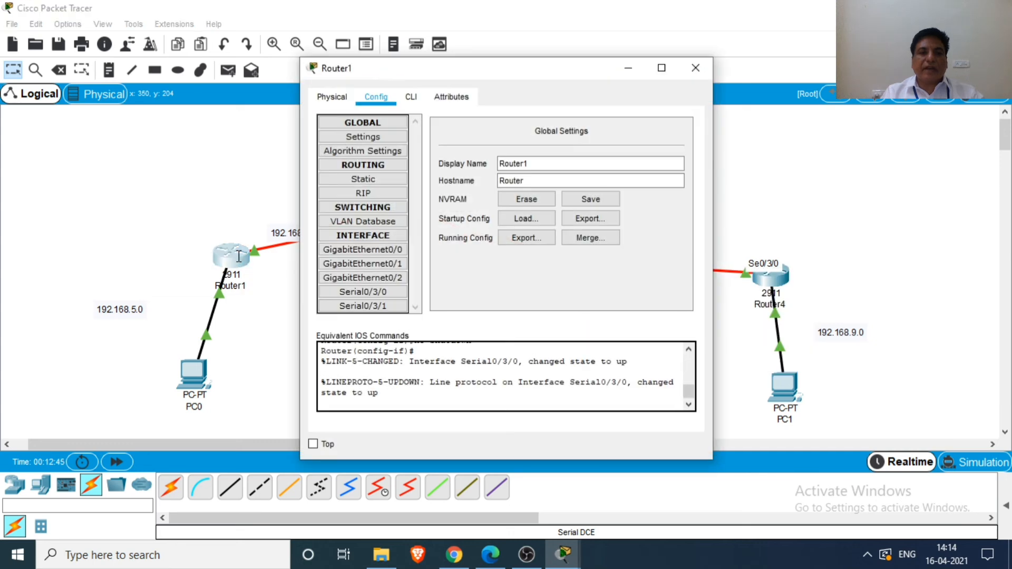
{"action": "left_click", "coordinate": [364, 193]}
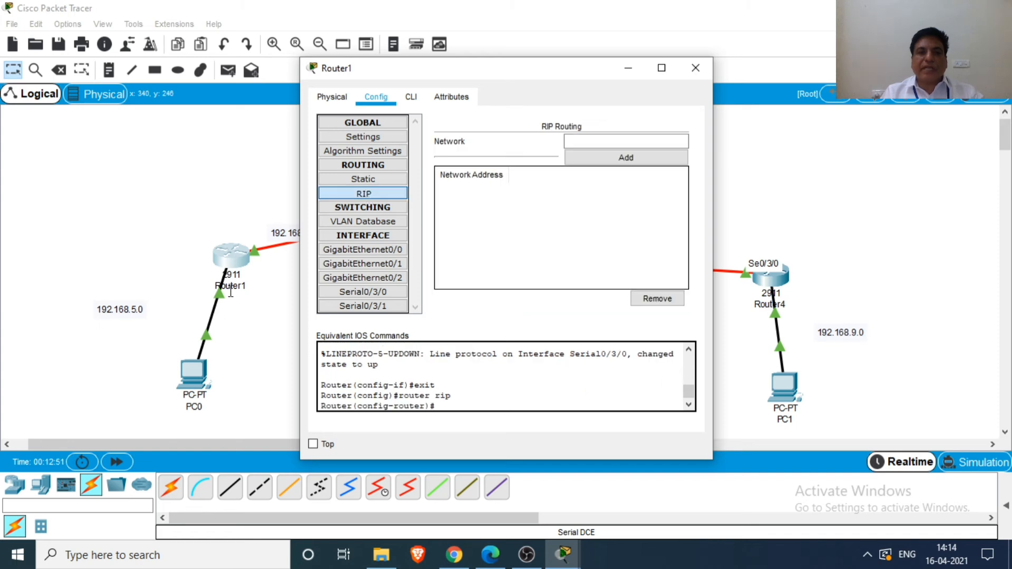
{"action": "left_click", "coordinate": [575, 140]}
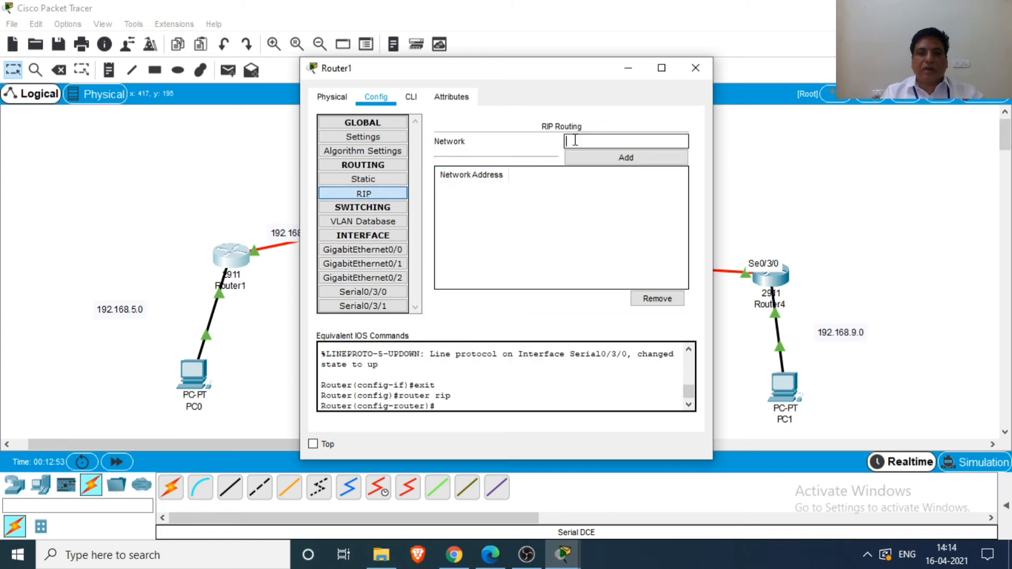
{"action": "type", "text": "192.168.5"}
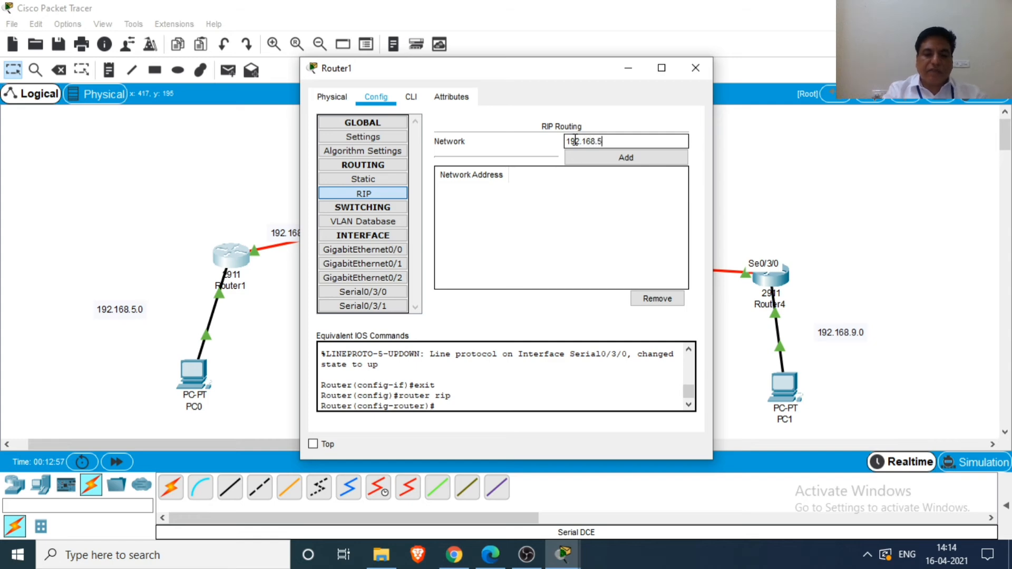
{"action": "type", "text": ".0"}
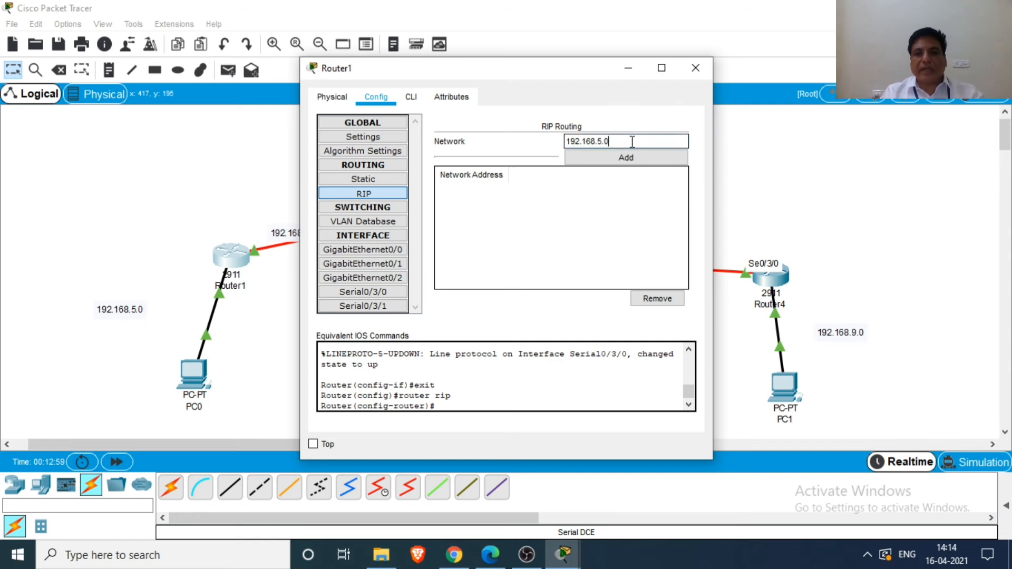
{"action": "left_click", "coordinate": [630, 159]}
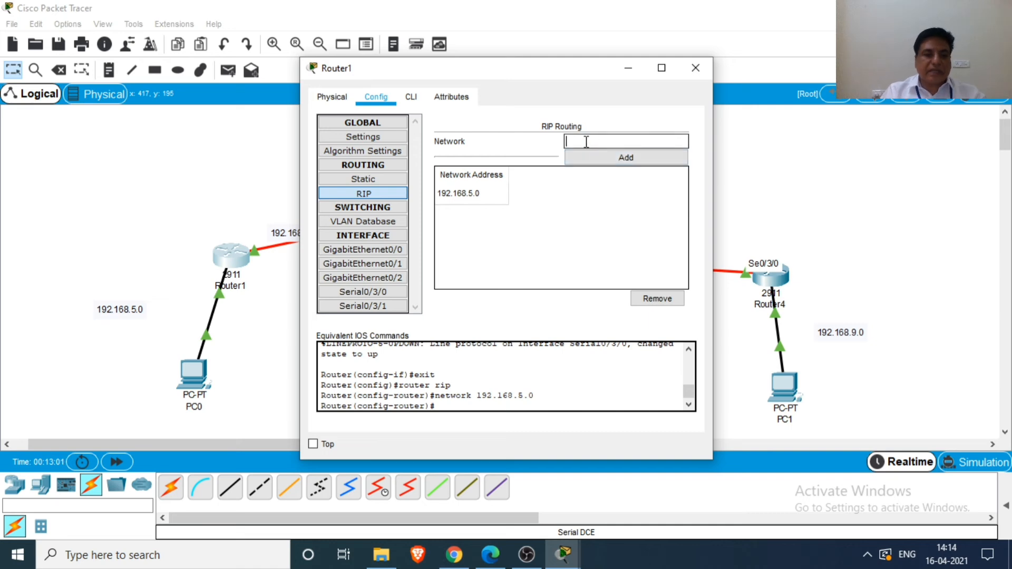
{"action": "type", "text": "192.16"}
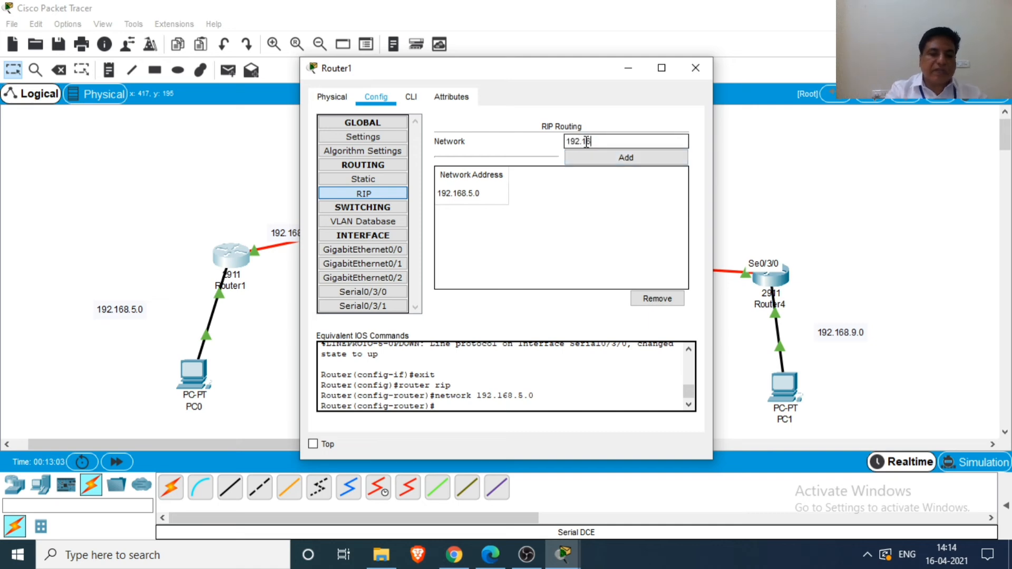
{"action": "type", "text": "8.6."}
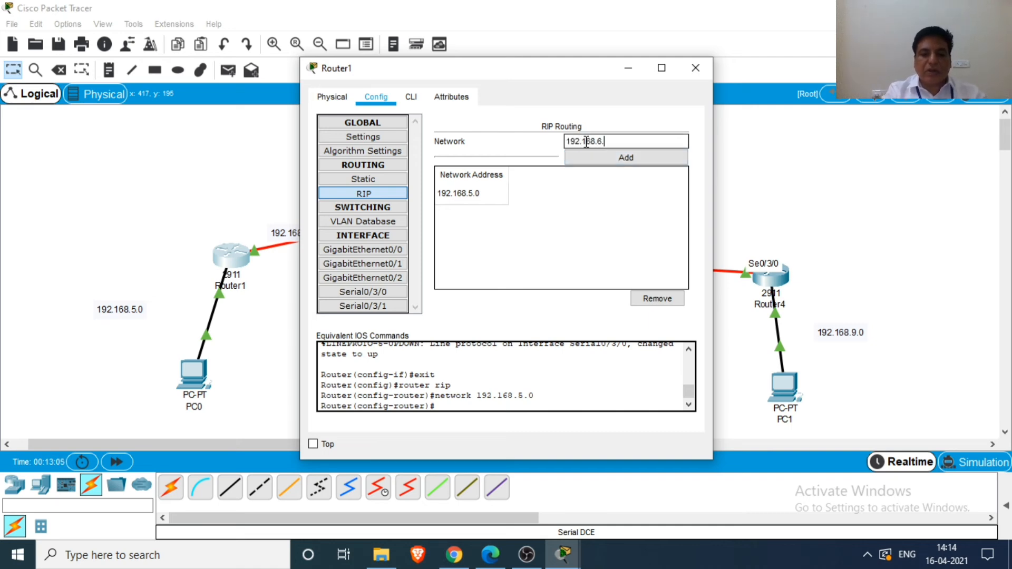
{"action": "type", "text": "0"}
{"action": "left_click", "coordinate": [638, 158]}
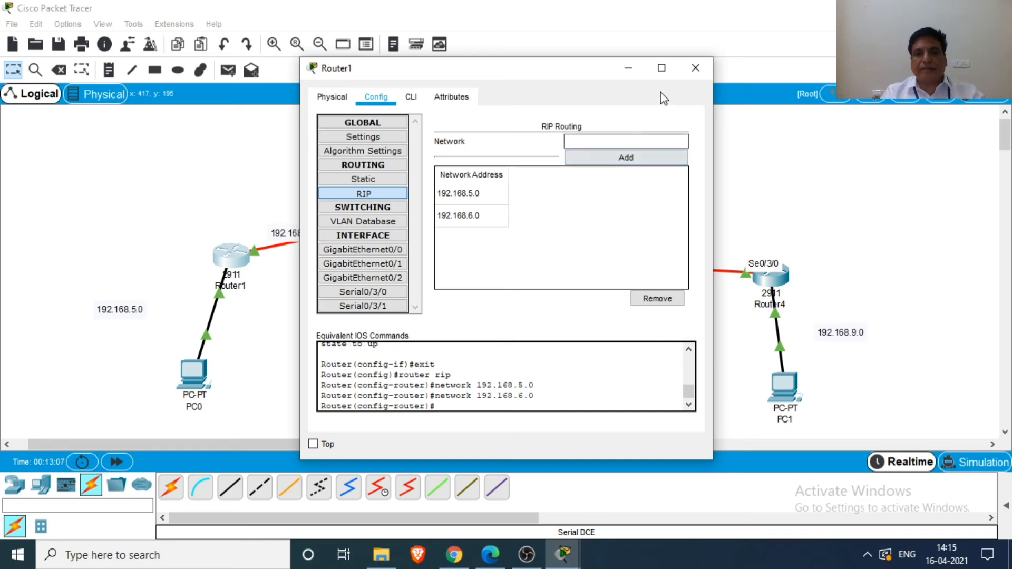
{"action": "left_click", "coordinate": [694, 68]}
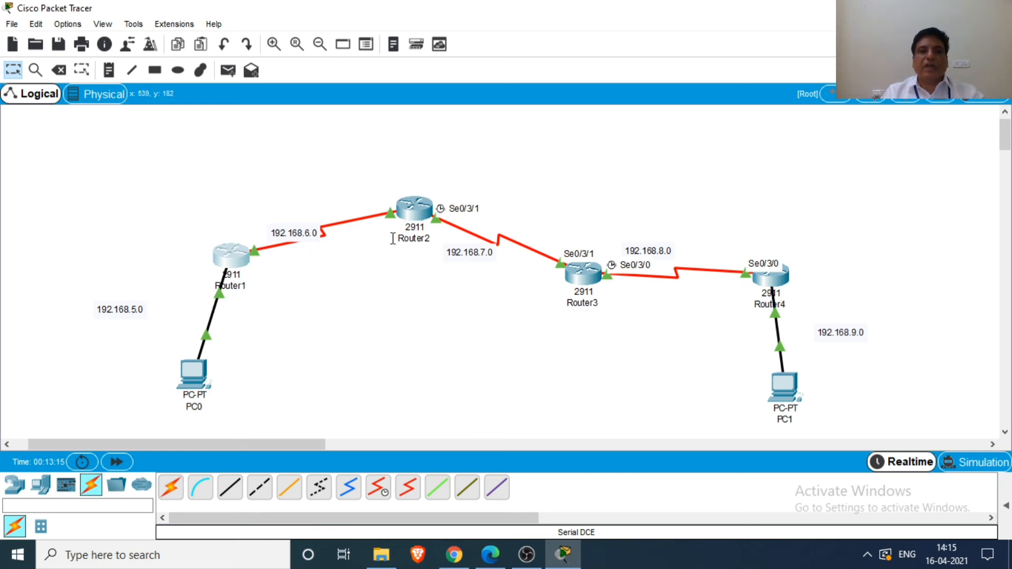
- Add networks 192.168.6.0 and 192.168.7.0 to Router2's RIP routing and close its configuration
{"action": "mouse_move", "coordinate": [424, 216]}
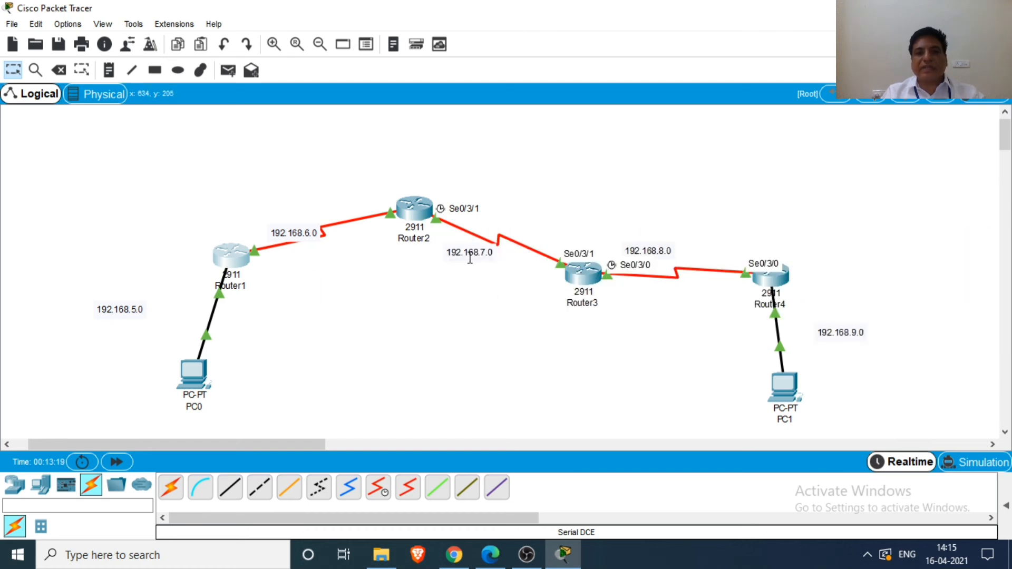
{"action": "left_click", "coordinate": [417, 213]}
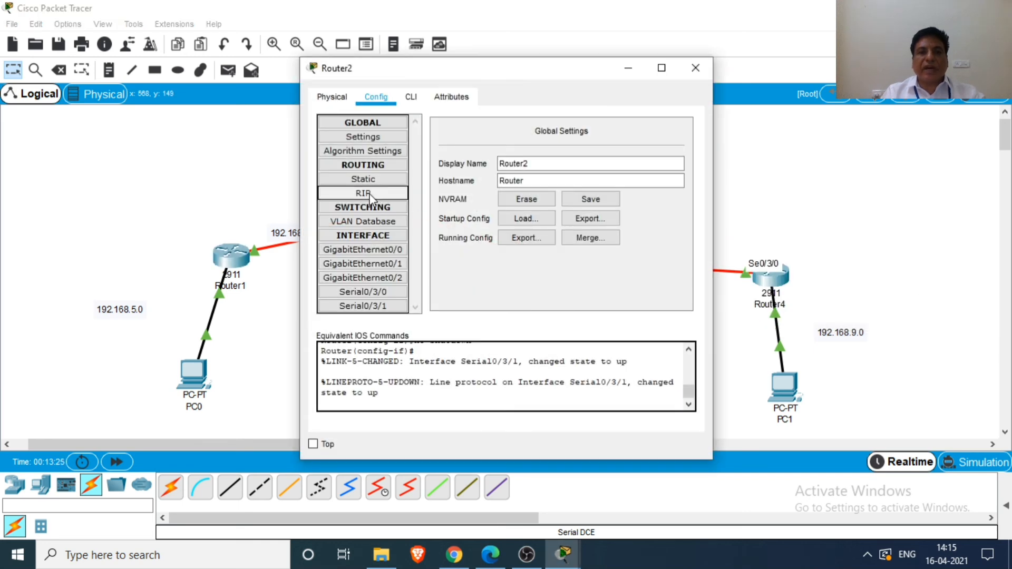
{"action": "left_click", "coordinate": [363, 193]}
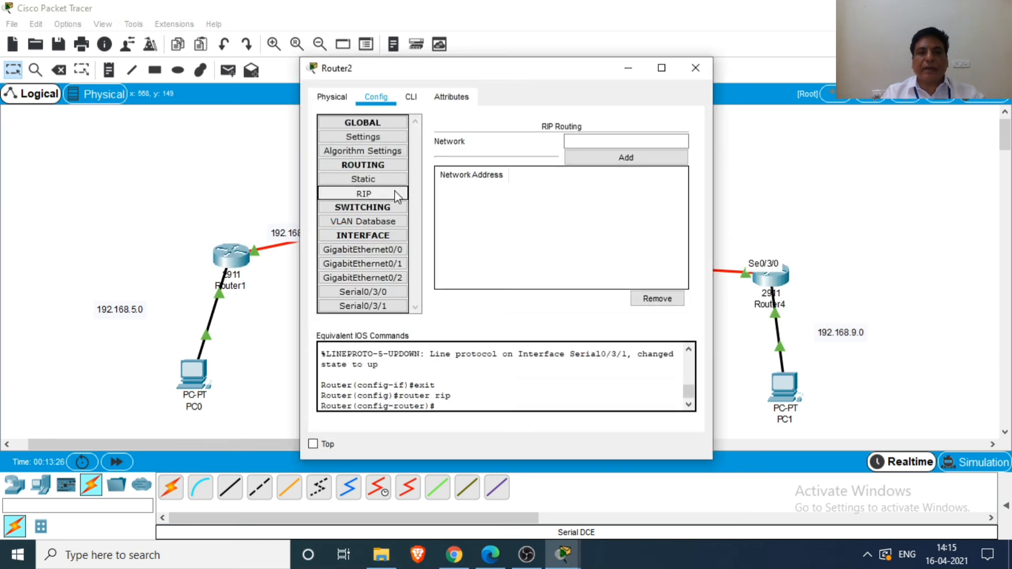
{"action": "left_click", "coordinate": [589, 140]}
{"action": "type", "text": "192.168."}
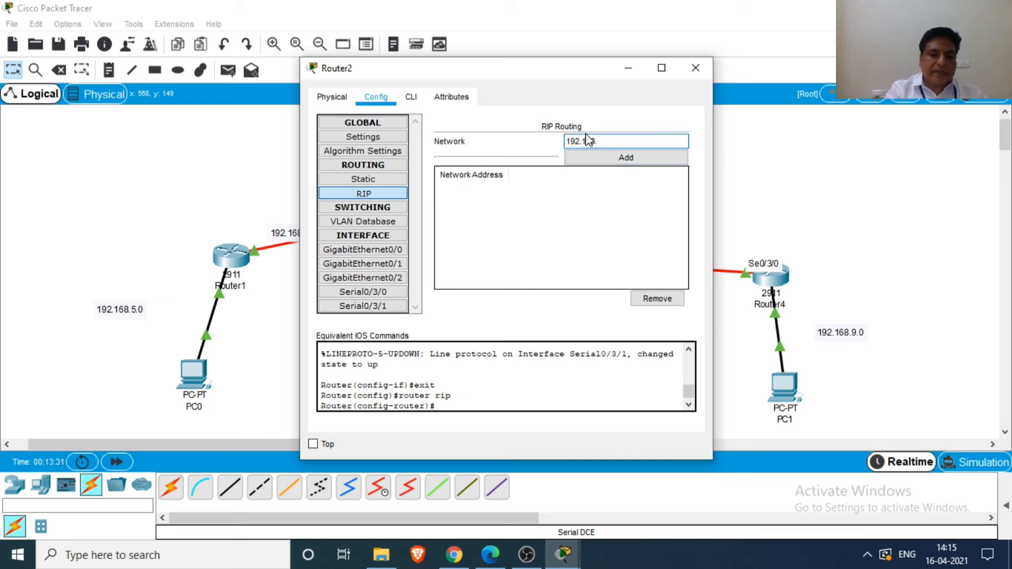
{"action": "type", "text": "6.0"}
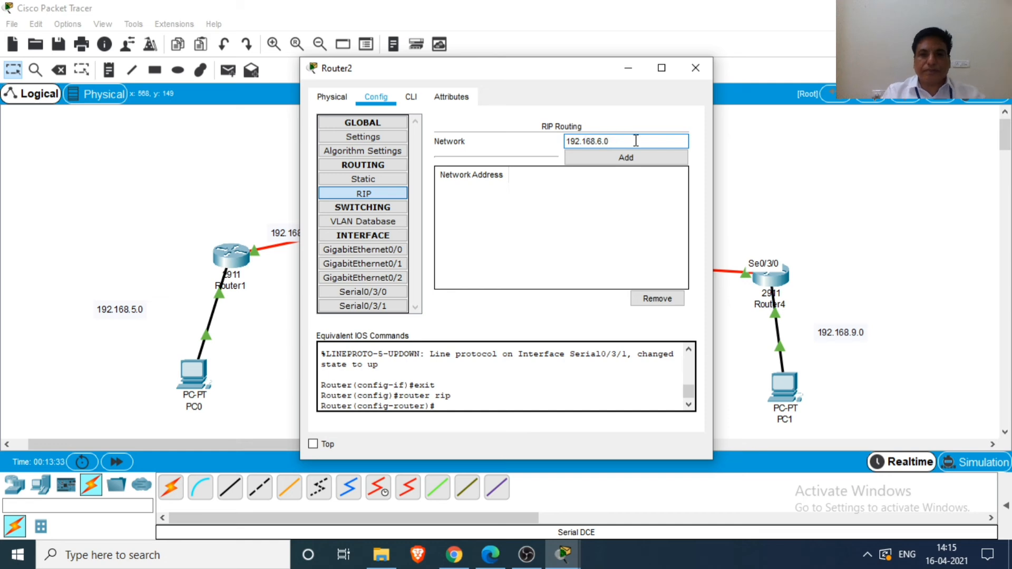
{"action": "left_click", "coordinate": [625, 157]}
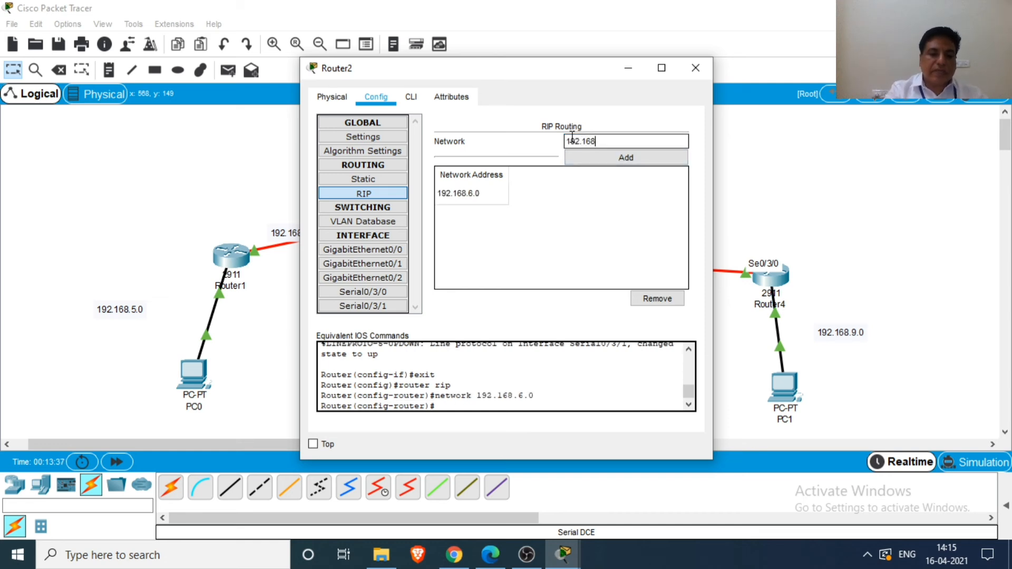
{"action": "type", "text": "0"}
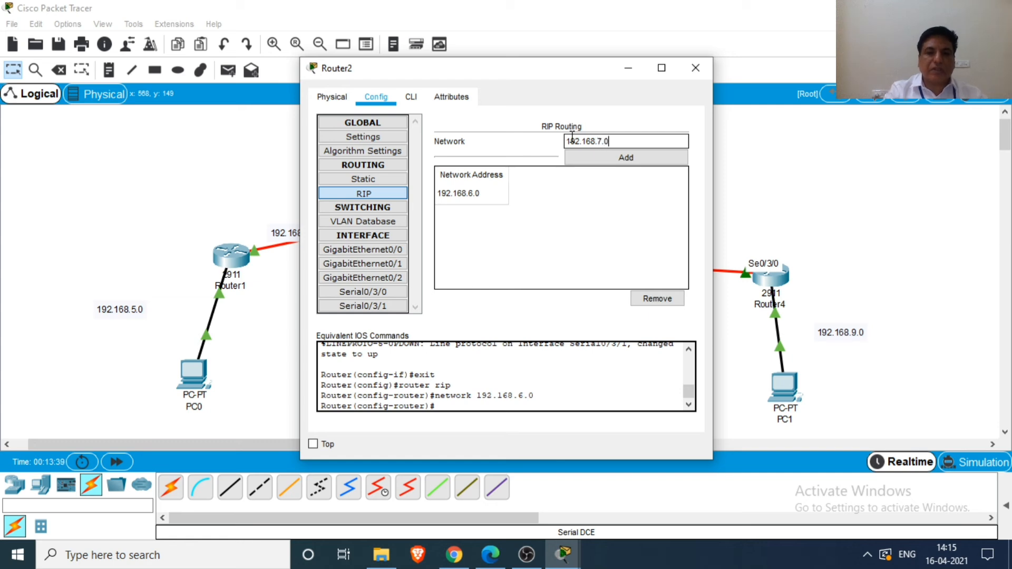
{"action": "left_click", "coordinate": [606, 158]}
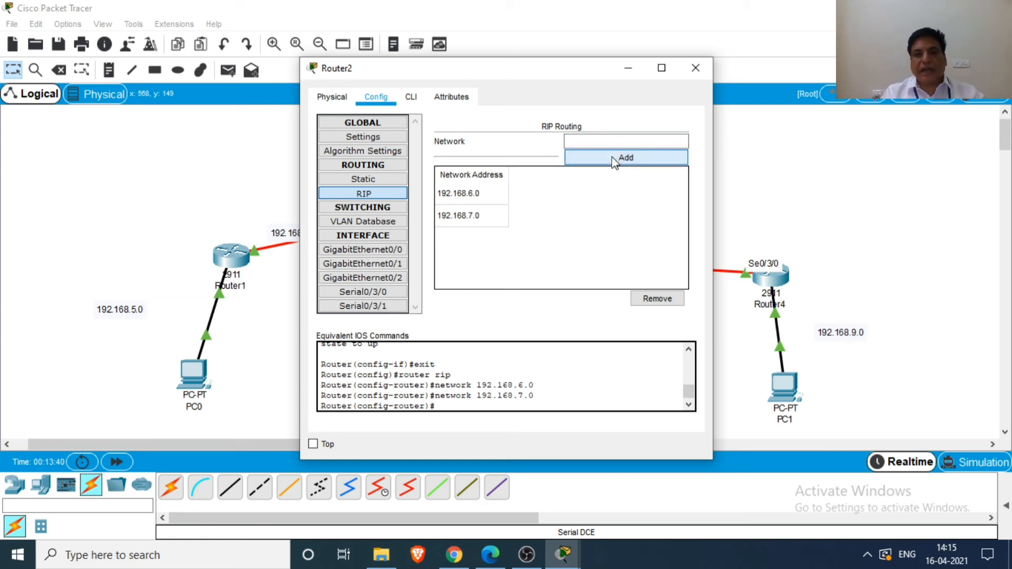
{"action": "left_click", "coordinate": [695, 68]}
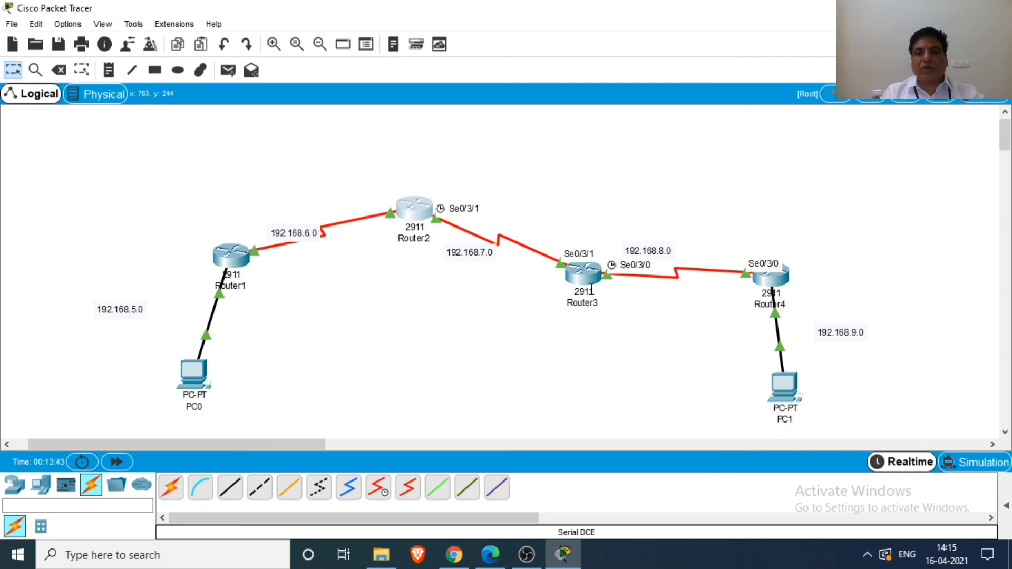
- Add networks 192.168.7.0 and 192.168.8.0 to Router3's RIP routing and close its configuration
{"action": "left_click", "coordinate": [583, 277]}
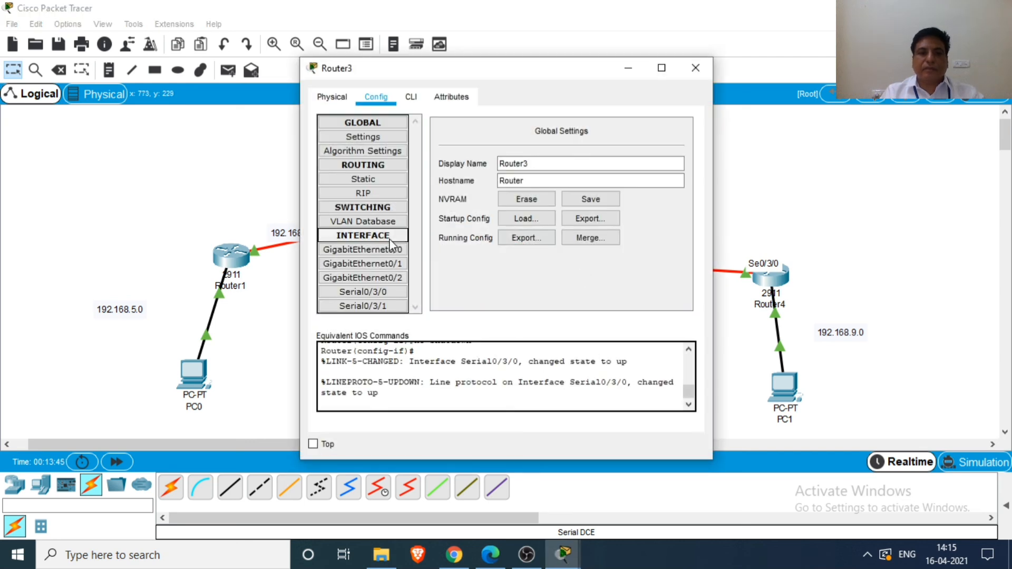
{"action": "left_click", "coordinate": [364, 194]}
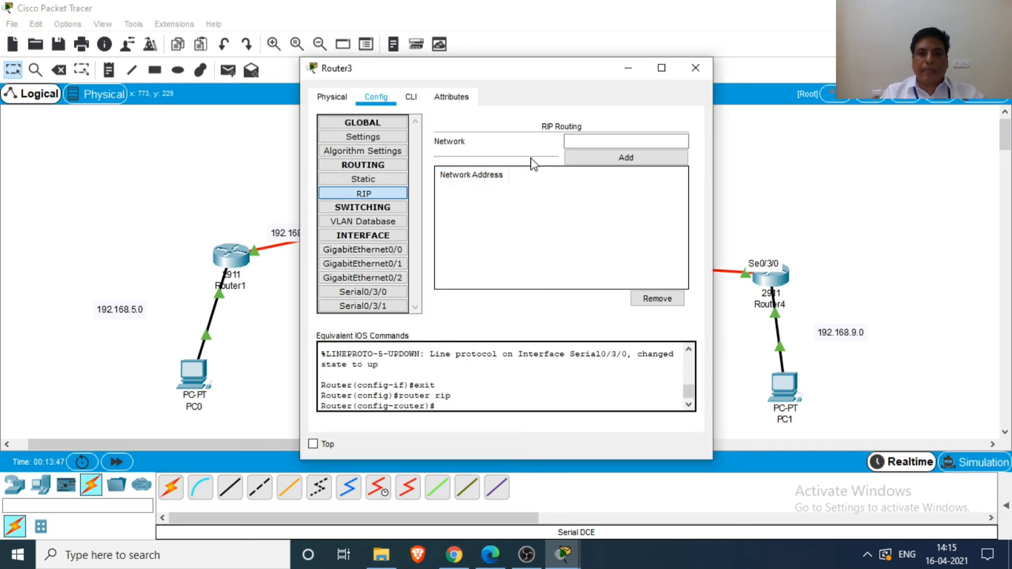
{"action": "left_click", "coordinate": [587, 141]}
{"action": "type", "text": "192"}
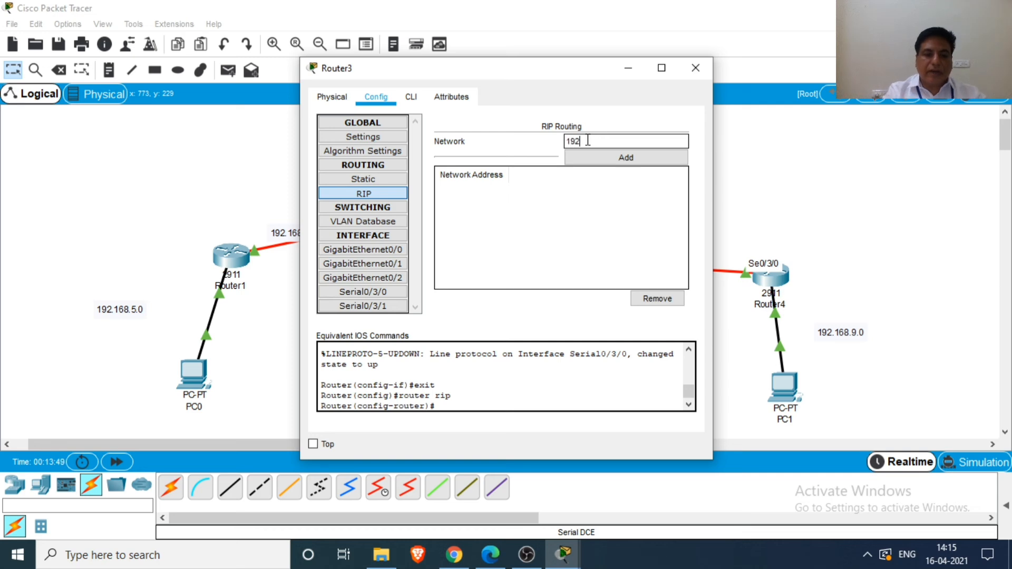
{"action": "type", "text": ".168.7.0"}
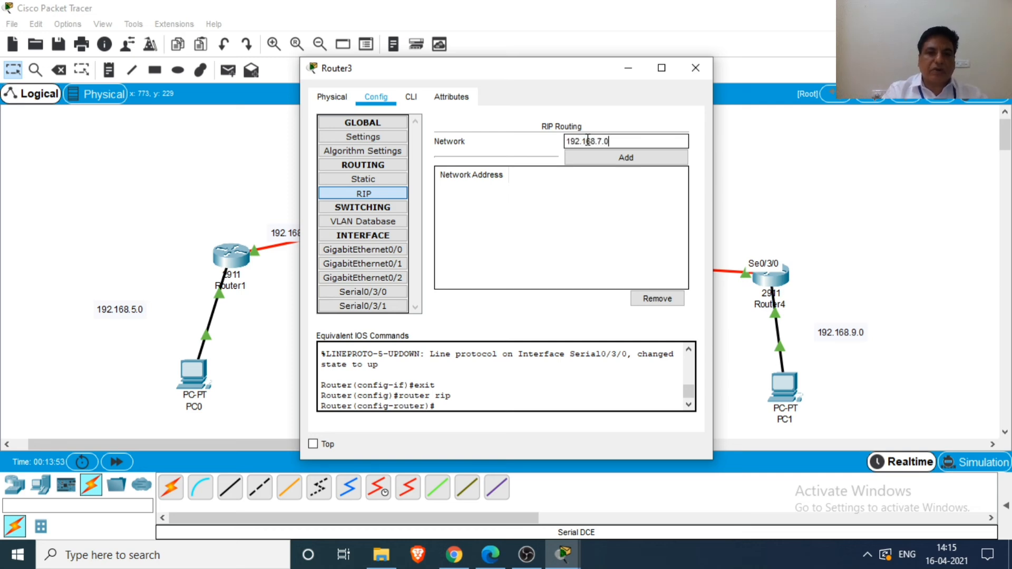
{"action": "left_click", "coordinate": [606, 158]}
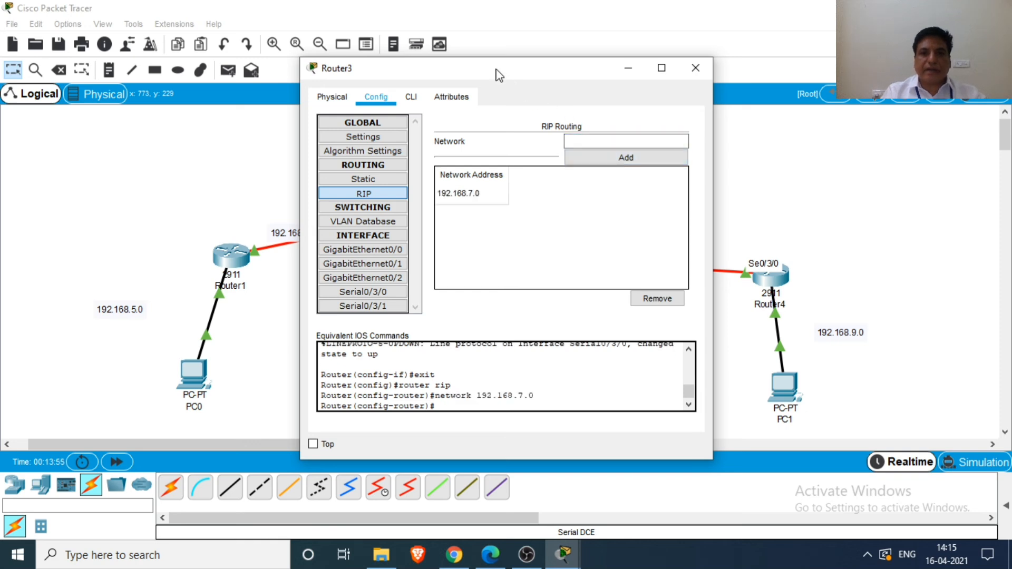
{"action": "left_click_drag", "start_coordinate": [499, 75], "coordinate": [299, 89]}
{"action": "left_click", "coordinate": [387, 154]}
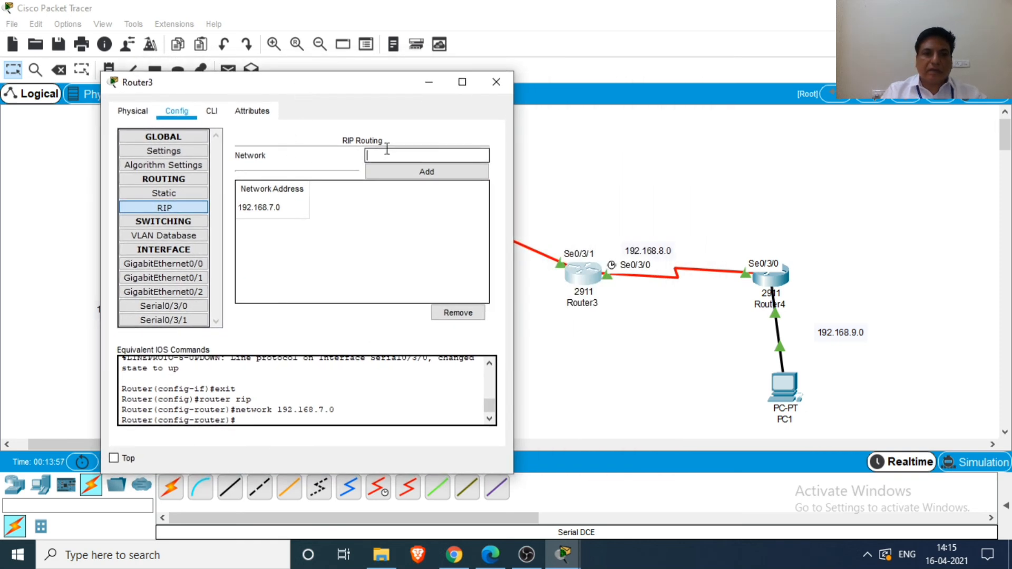
{"action": "type", "text": "192.1"}
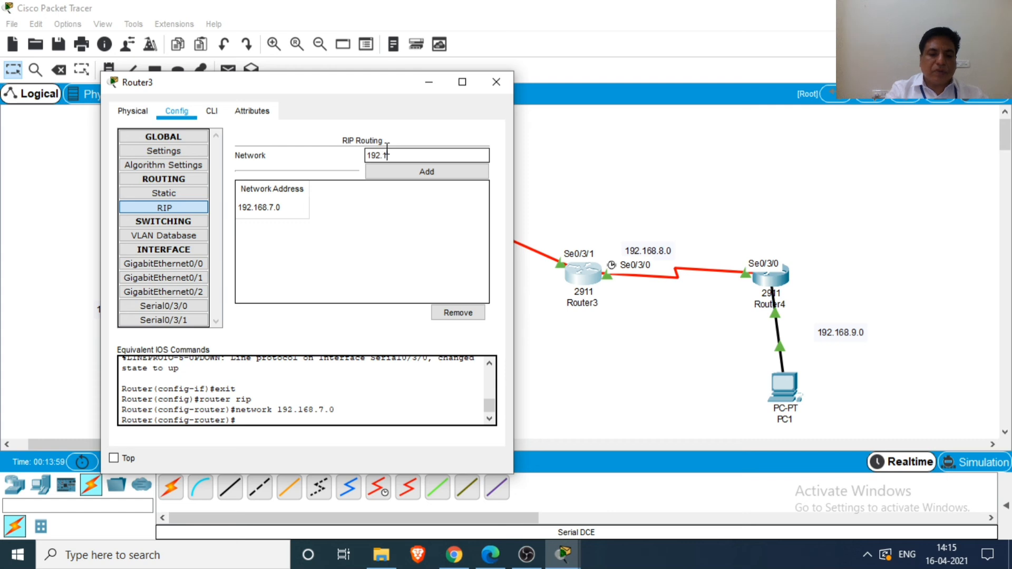
{"action": "type", "text": "68.8.0"}
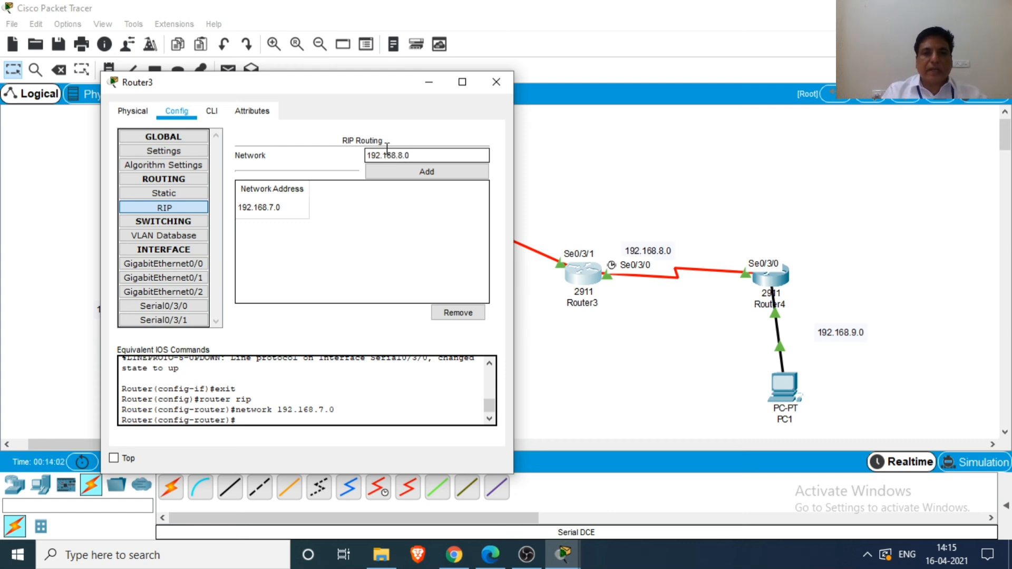
{"action": "left_click", "coordinate": [411, 171]}
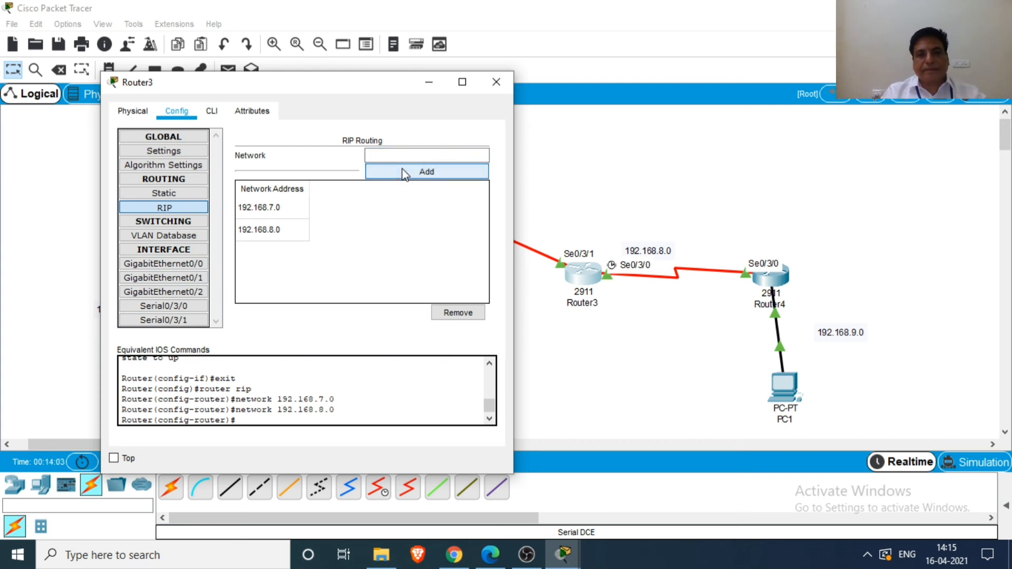
{"action": "left_click", "coordinate": [498, 85]}
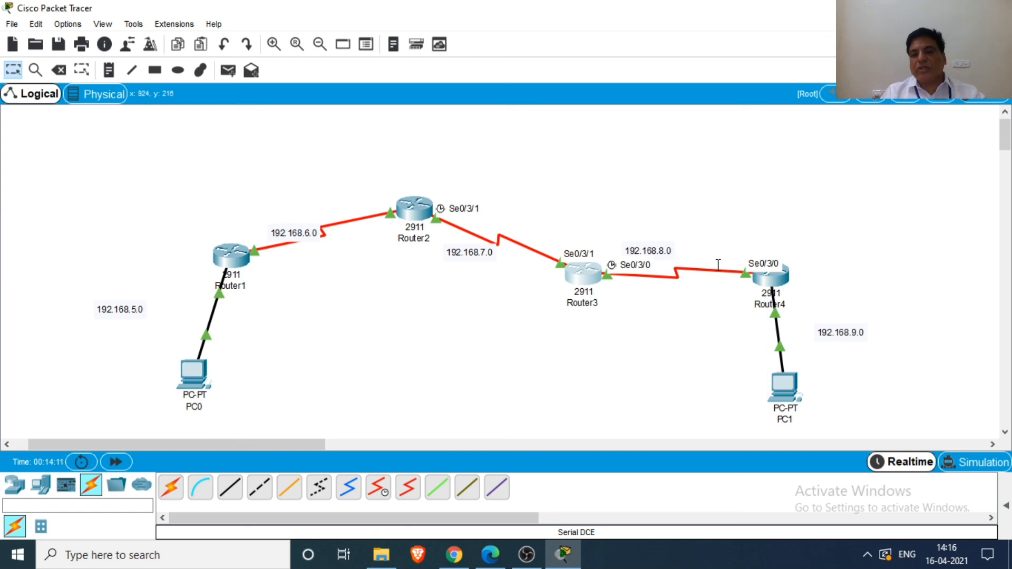
- Add networks 192.168.8.0 and 192.168.9.0 to Router4's RIP routing and close its configuration
{"action": "mouse_move", "coordinate": [774, 280]}
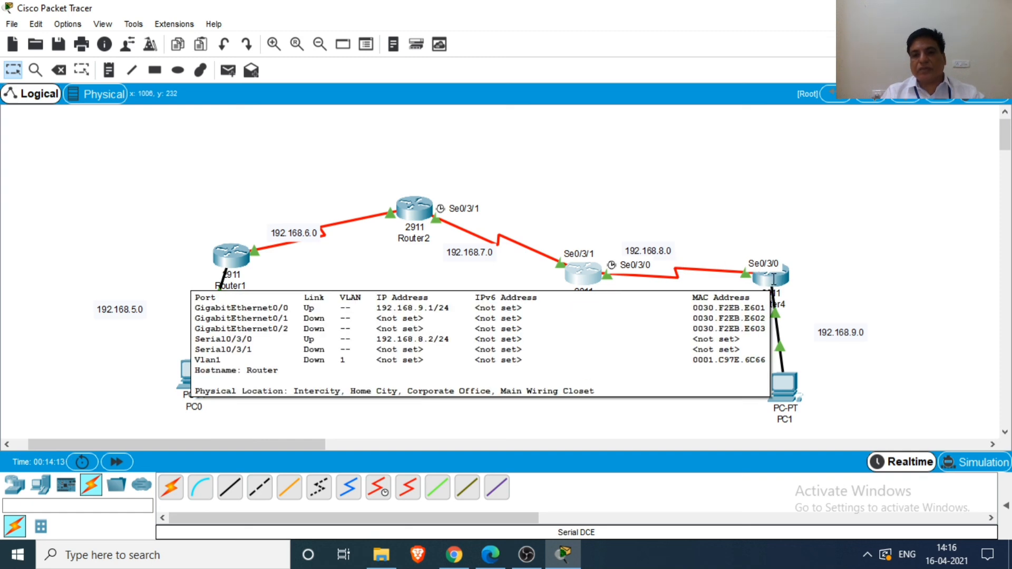
{"action": "left_click", "coordinate": [773, 279]}
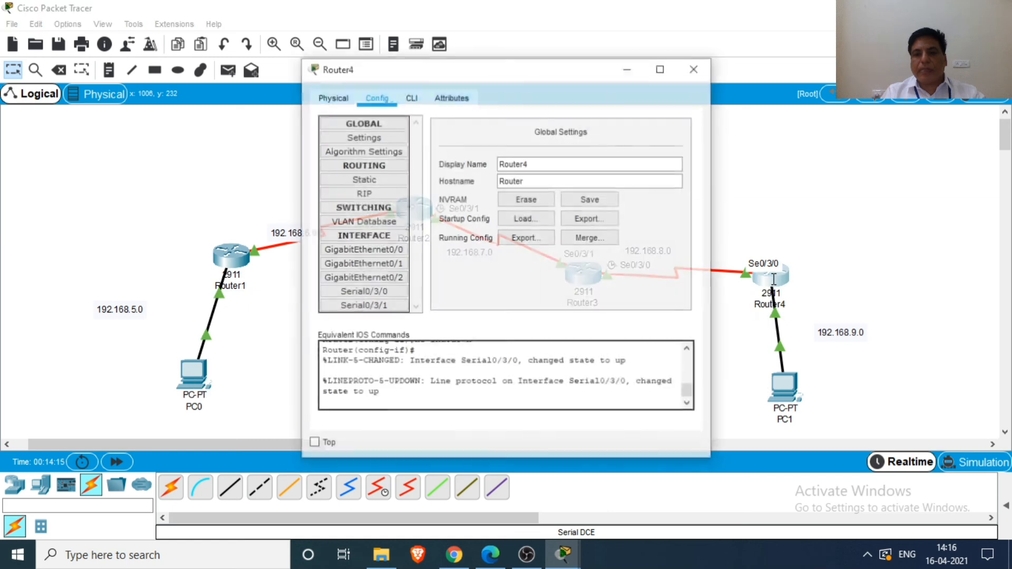
{"action": "left_click", "coordinate": [365, 194]}
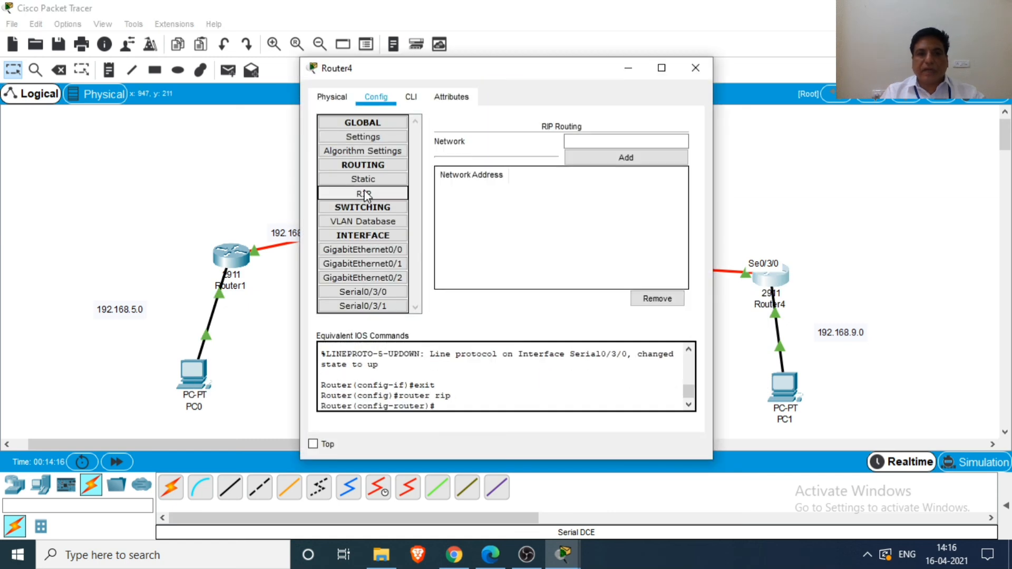
{"action": "left_click", "coordinate": [585, 140]}
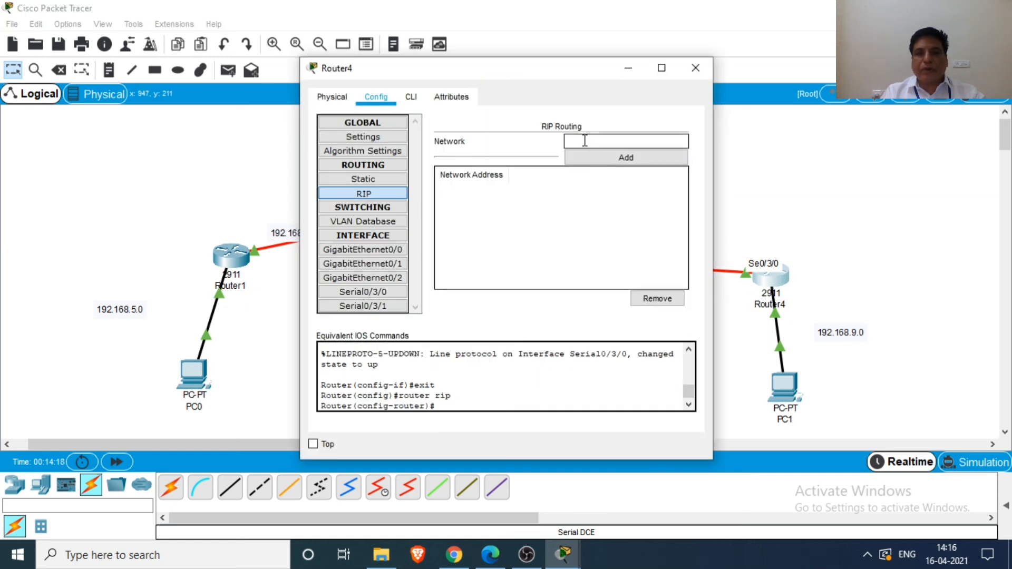
{"action": "type", "text": "192."}
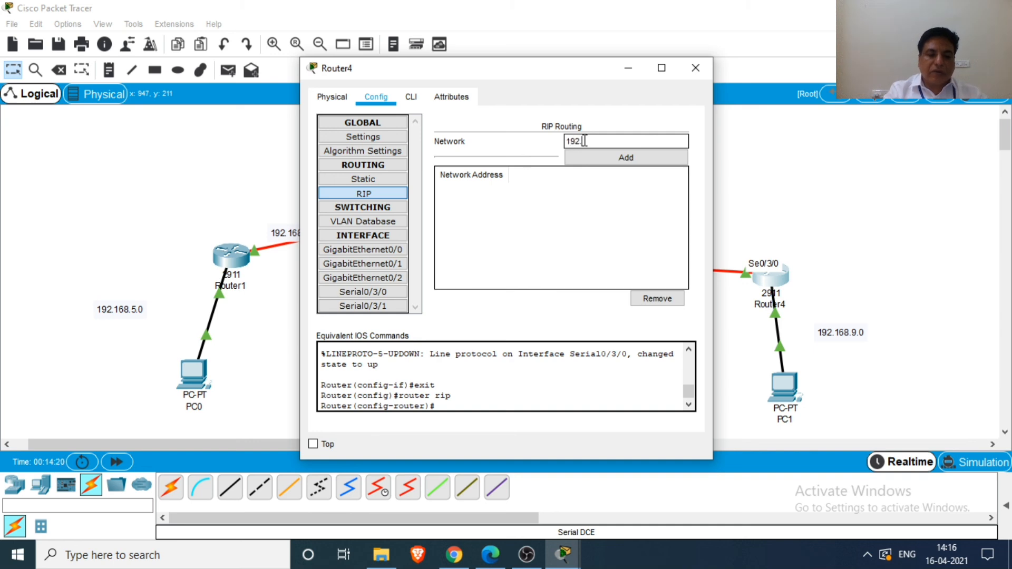
{"action": "type", "text": "168.8.0"}
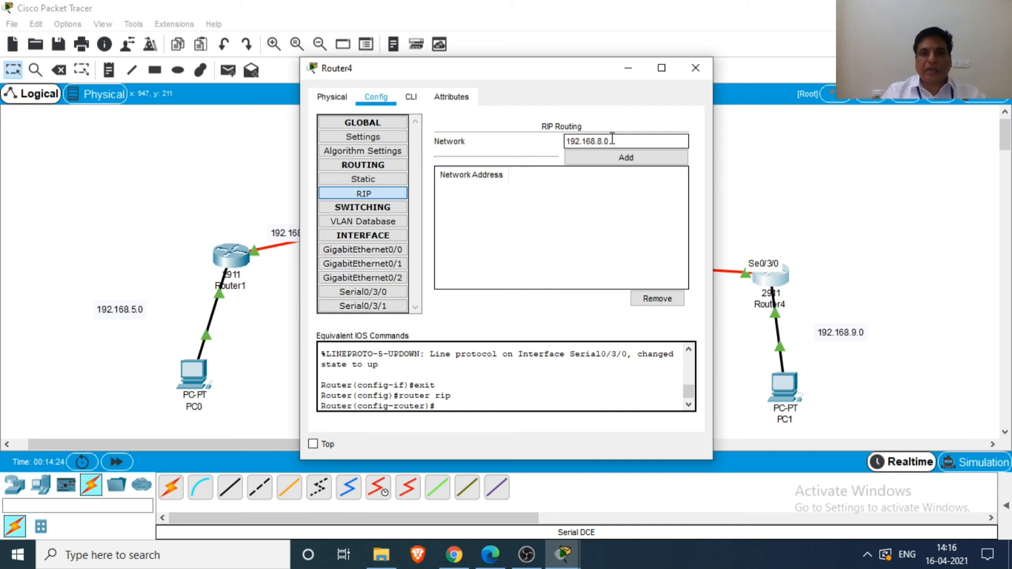
{"action": "left_click", "coordinate": [585, 157]}
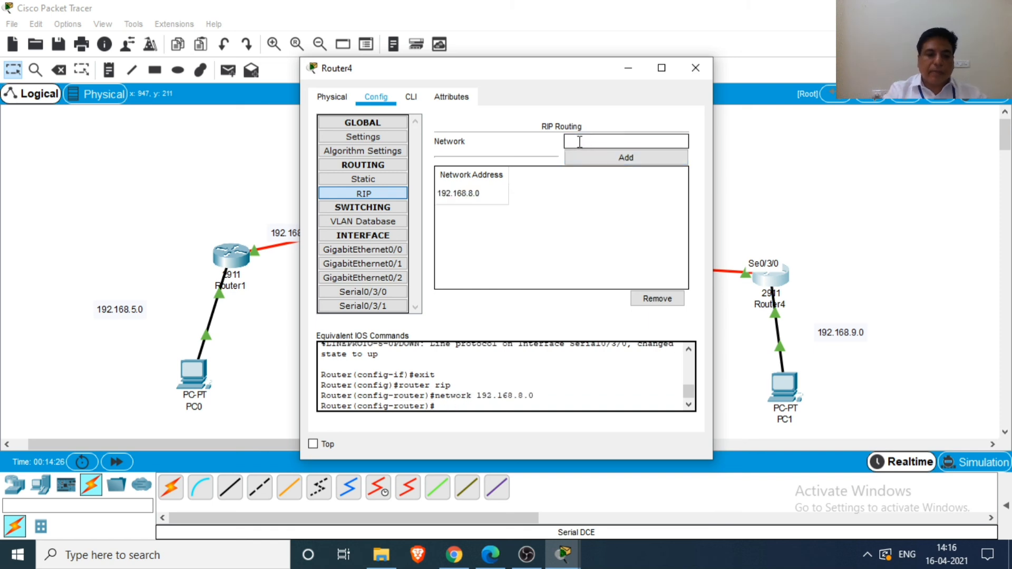
{"action": "type", "text": "192.168.9.0"}
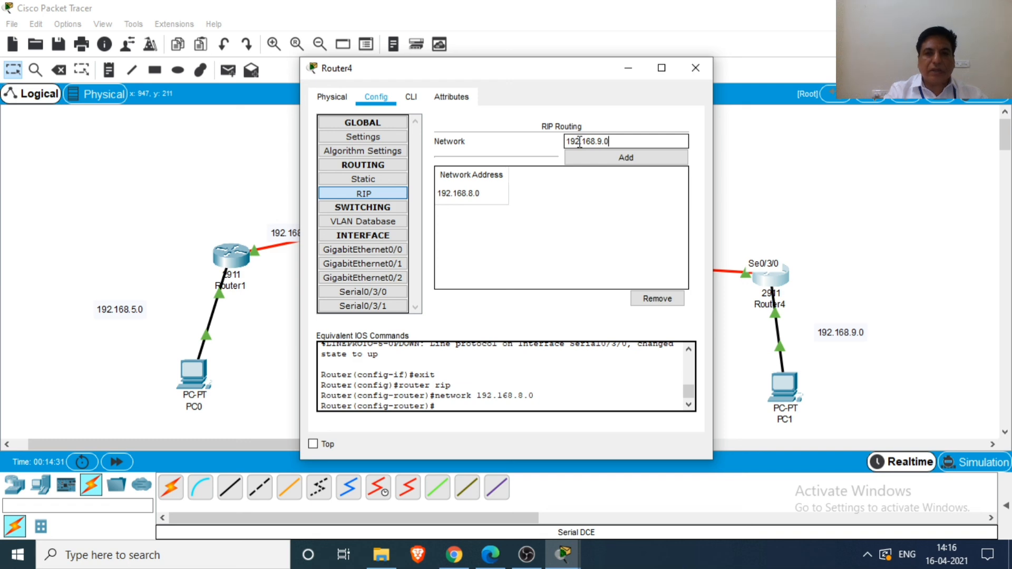
{"action": "left_click", "coordinate": [614, 160]}
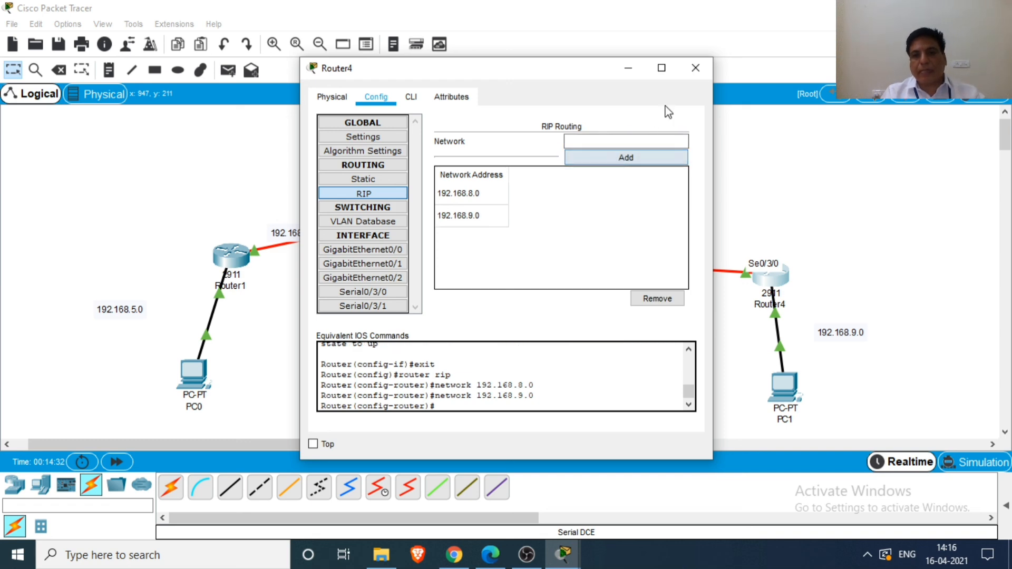
{"action": "left_click", "coordinate": [697, 72]}
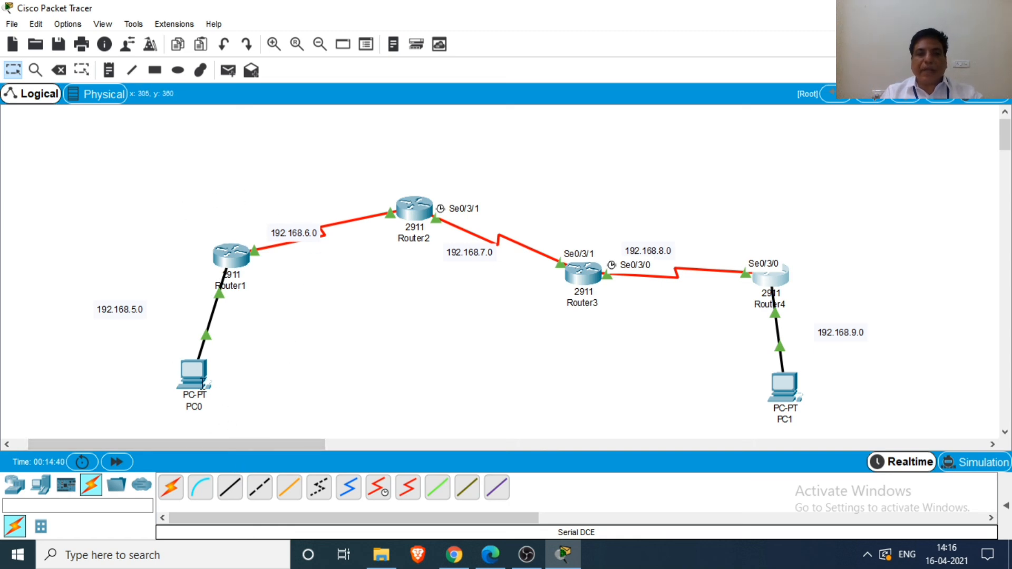
- Test connectivity from PC0 to PC1 by pinging 192.168.9.2 in PC0's command prompt, and close the PC window
{"action": "mouse_move", "coordinate": [203, 385]}
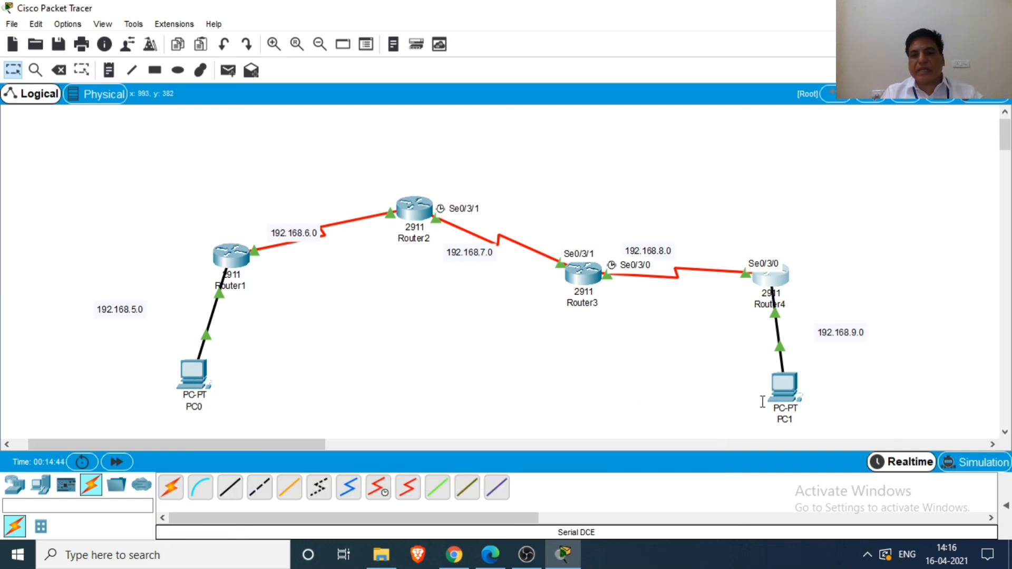
{"action": "left_click", "coordinate": [208, 390]}
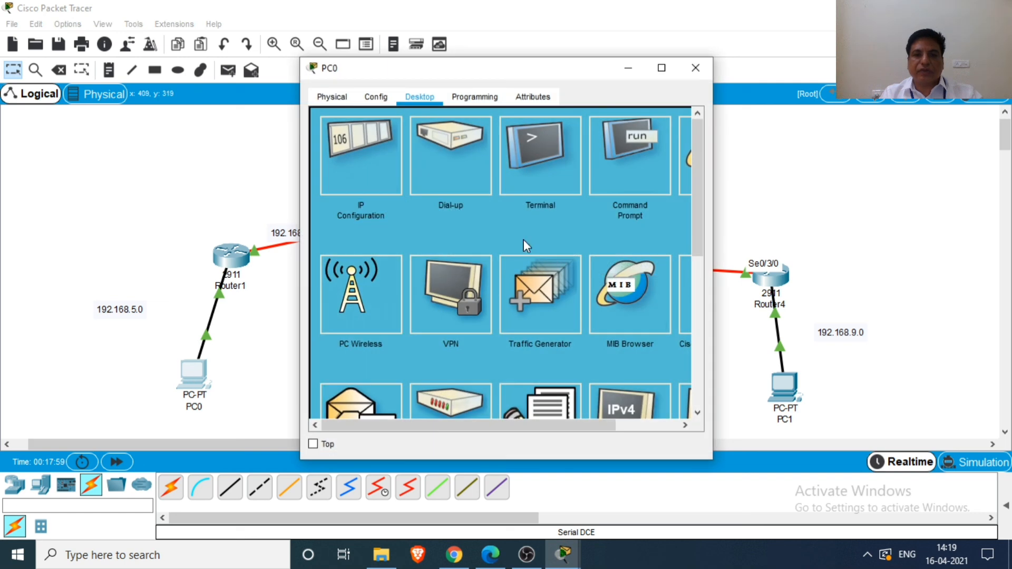
{"action": "left_click", "coordinate": [622, 149]}
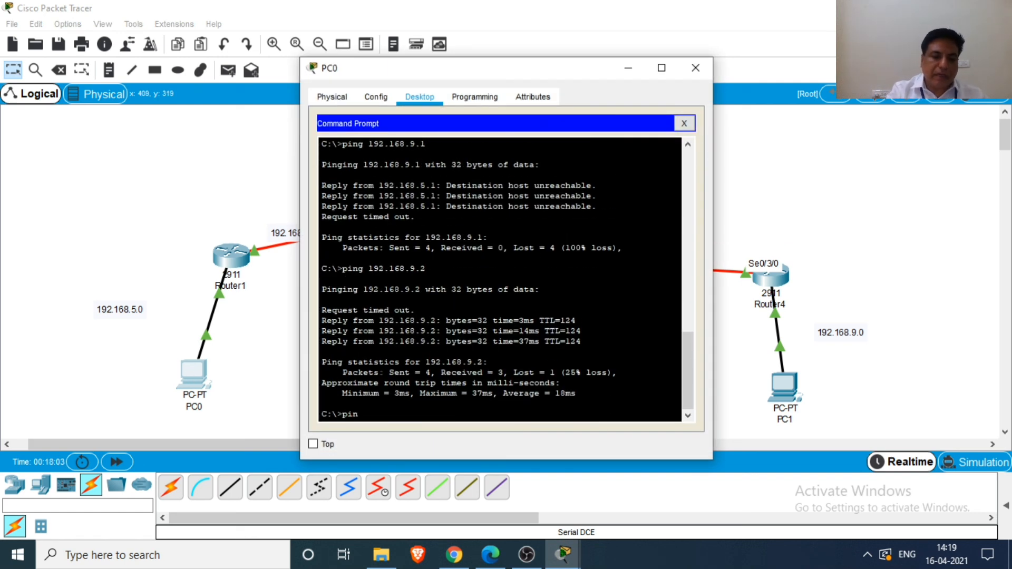
{"action": "type", "text": "ping 192.168.9.2"}
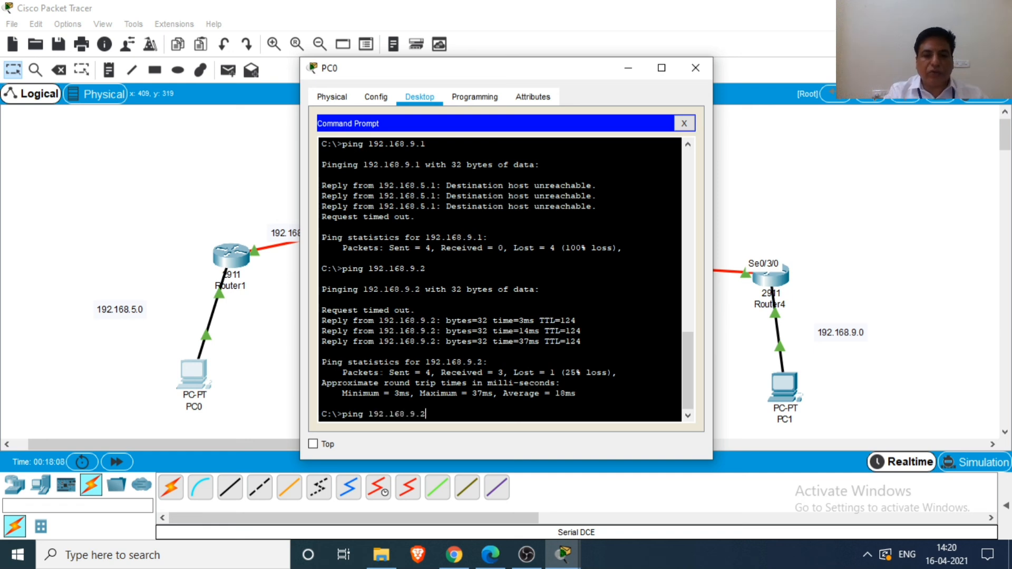
{"action": "key", "text": "Return"}
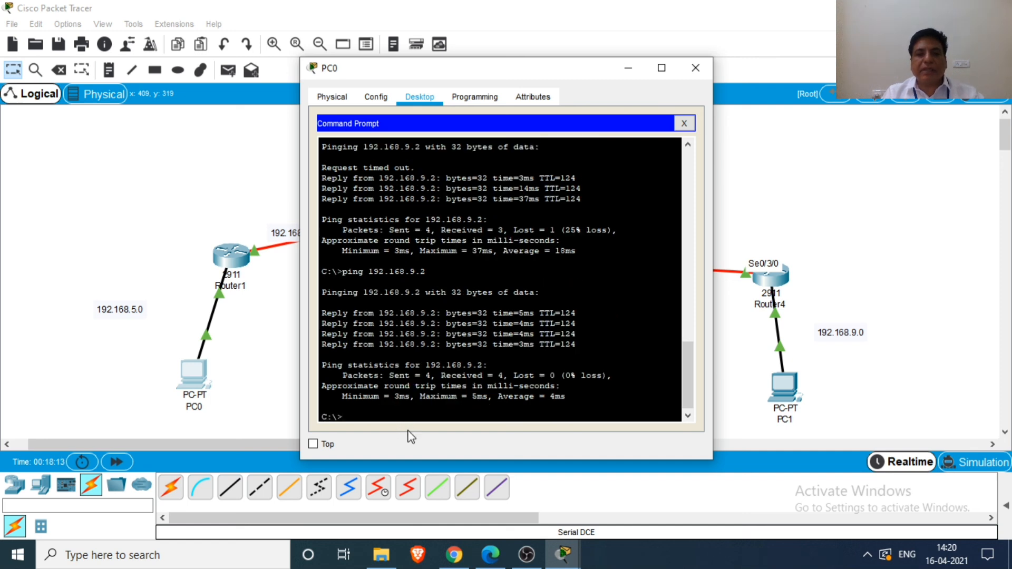
{"action": "left_click", "coordinate": [694, 68]}
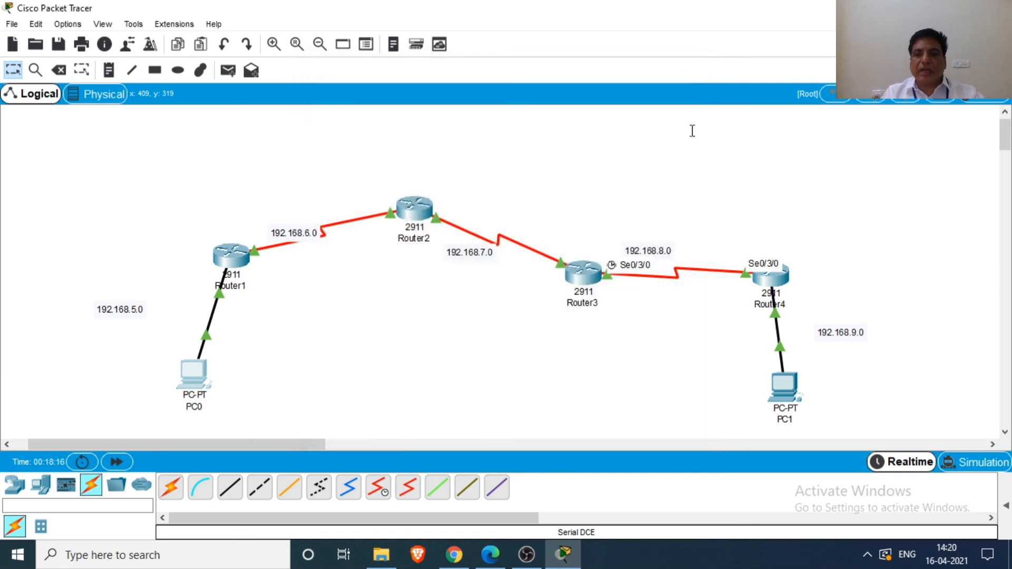
- Switch to simulation mode, start playing the capture, and undock the Simulation Panel to below Router4, clear of the routers
{"action": "left_click", "coordinate": [976, 462]}
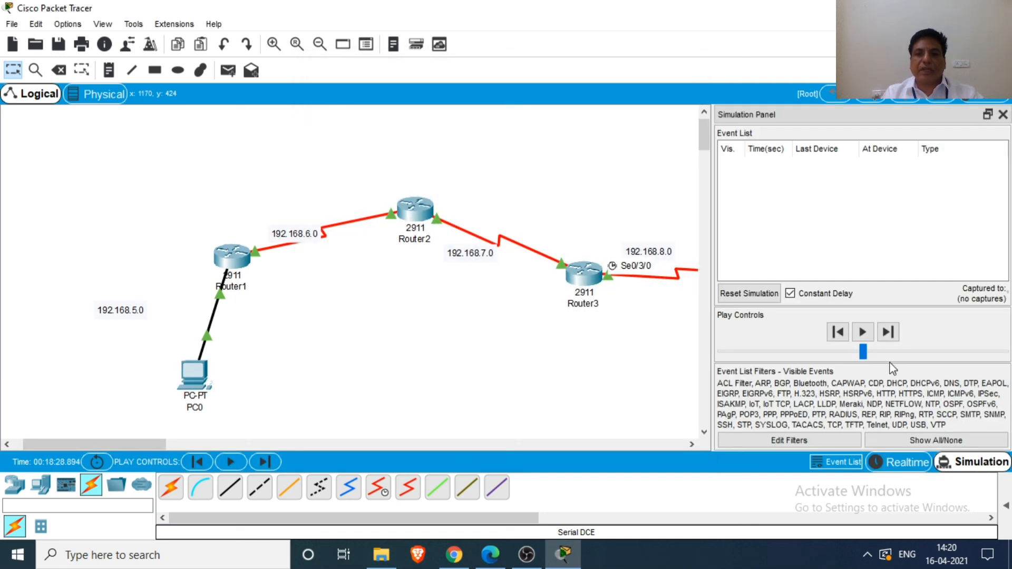
{"action": "left_click", "coordinate": [862, 332]}
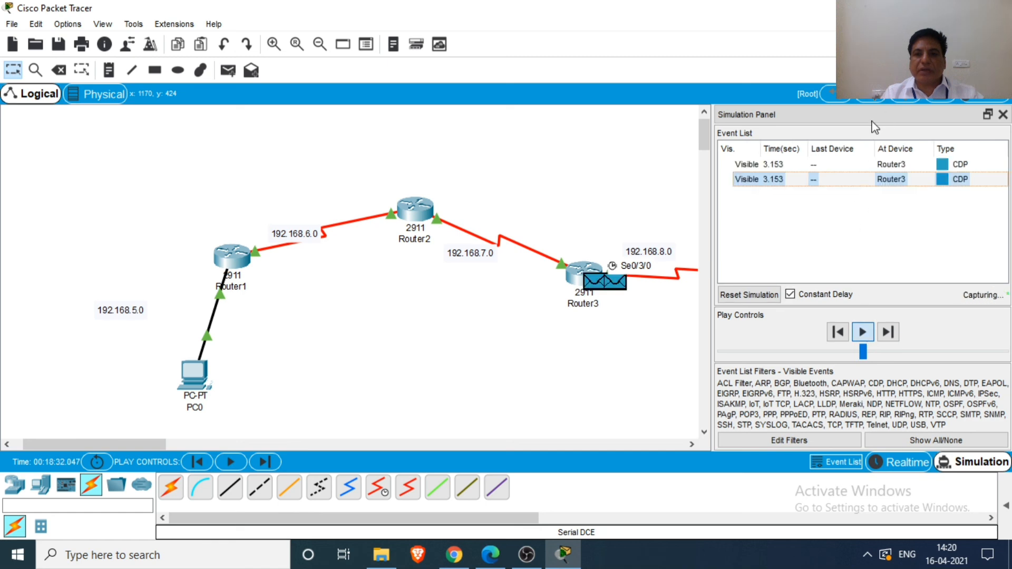
{"action": "left_click_drag", "start_coordinate": [879, 112], "coordinate": [870, 358]}
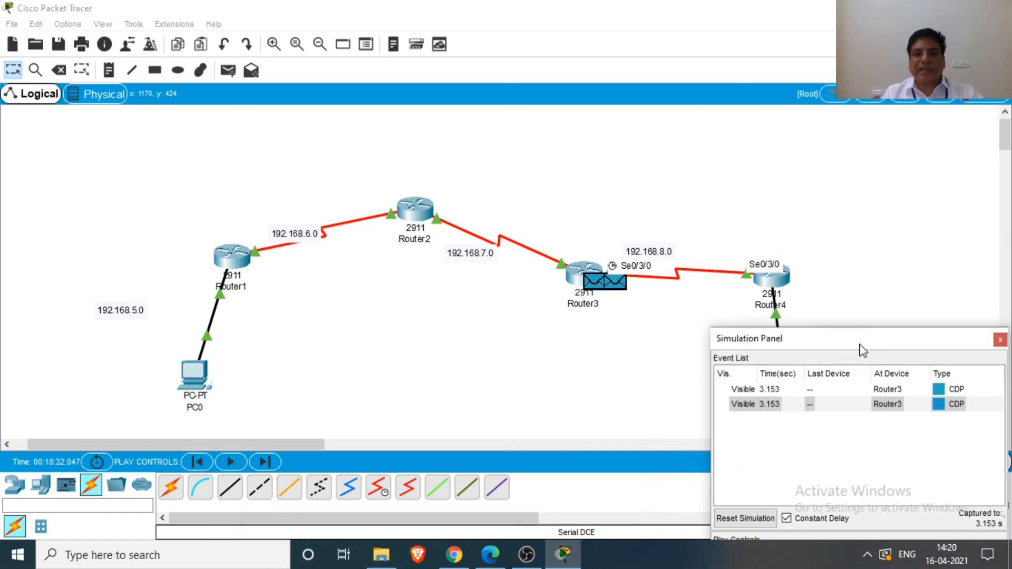